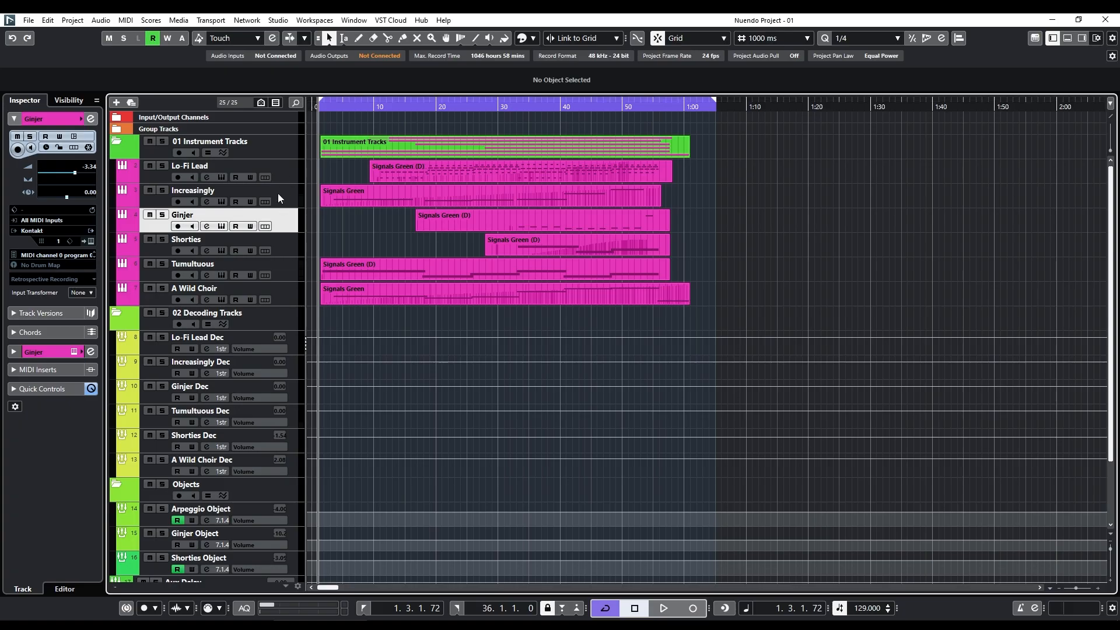
# Collapse the 02 Decoding Tracks and Objects folders in the track list.
pyautogui.click(115, 311)
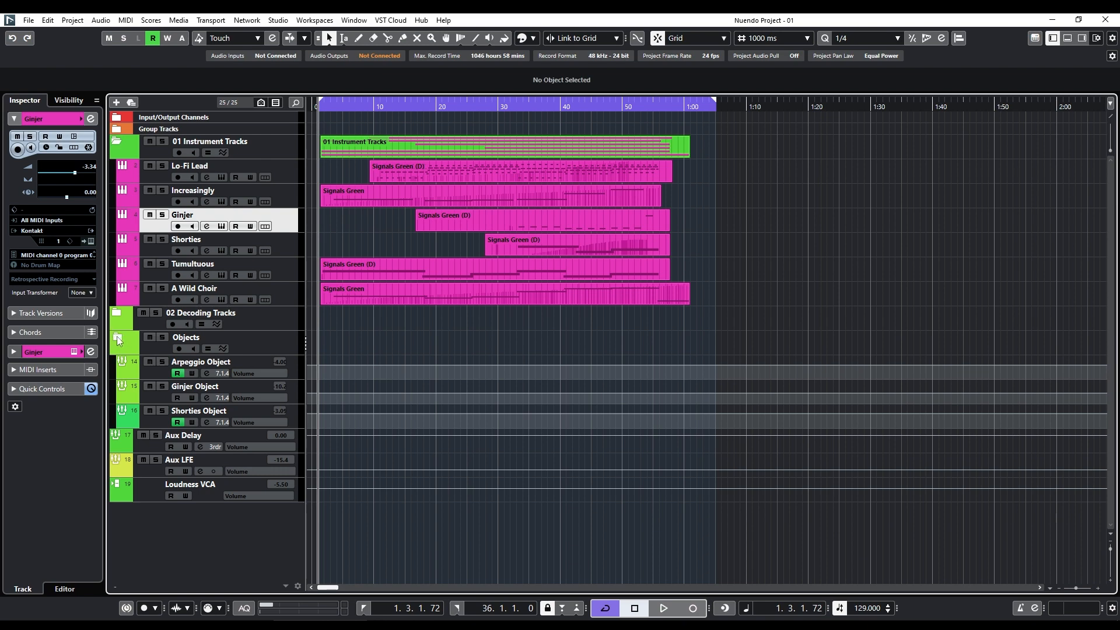
pyautogui.click(117, 336)
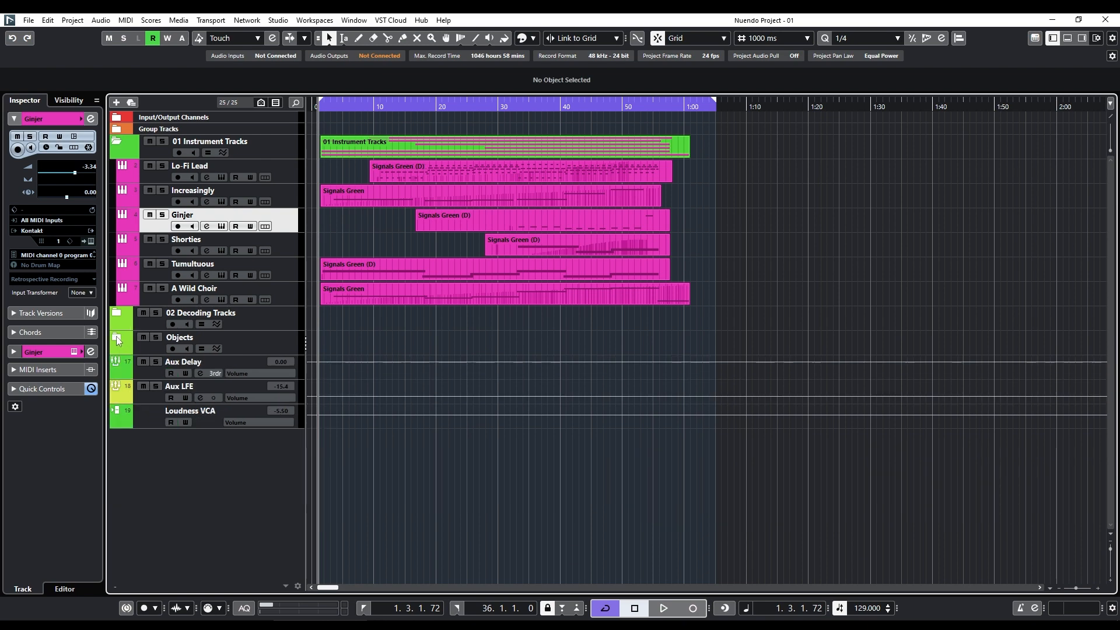
# Open the Increasingly track's instrument, shift its window slightly, and show the instrument's main page.
pyautogui.click(288, 165)
pyautogui.click(282, 195)
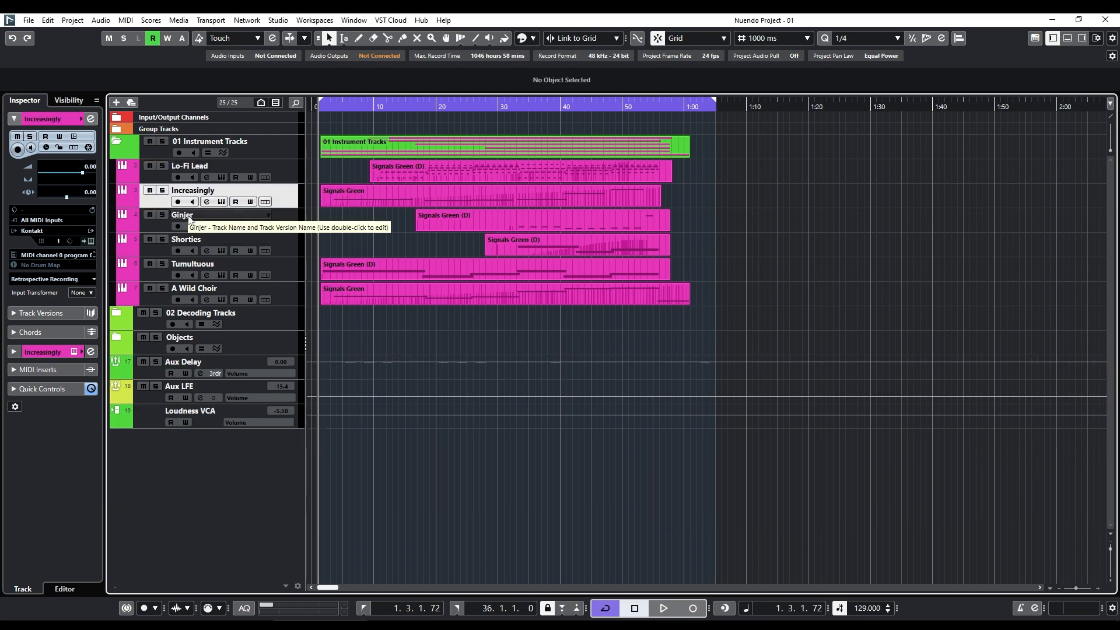
pyautogui.click(221, 201)
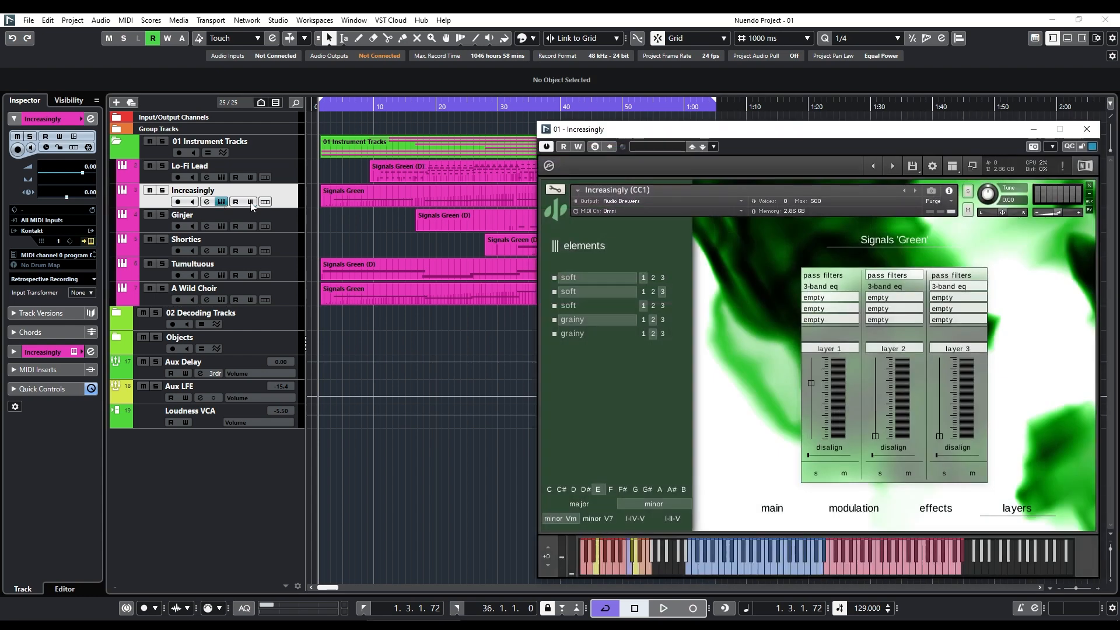
pyautogui.moveTo(950, 130); pyautogui.dragTo(938, 112)
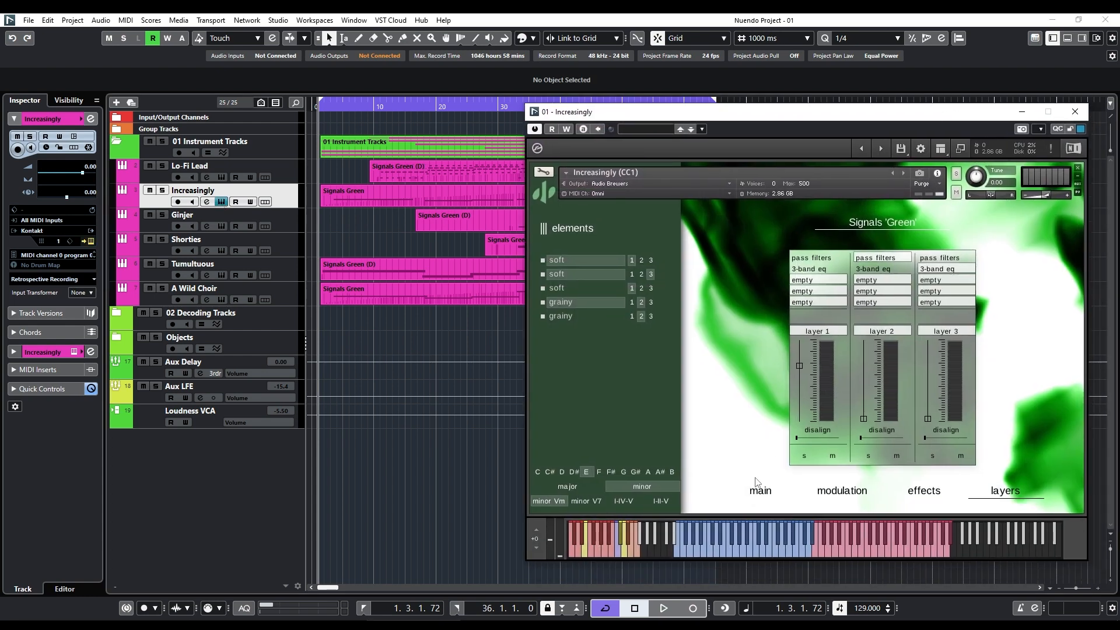
pyautogui.click(748, 495)
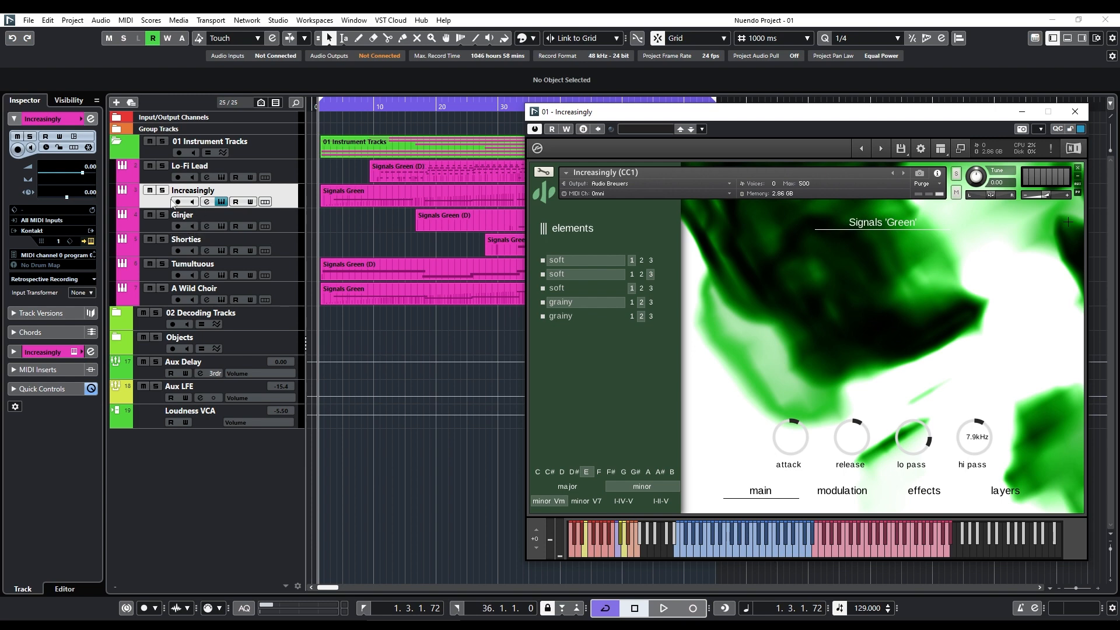
# Solo the Increasingly track and play it with its instrument window open.
pyautogui.click(221, 201)
pyautogui.click(221, 201)
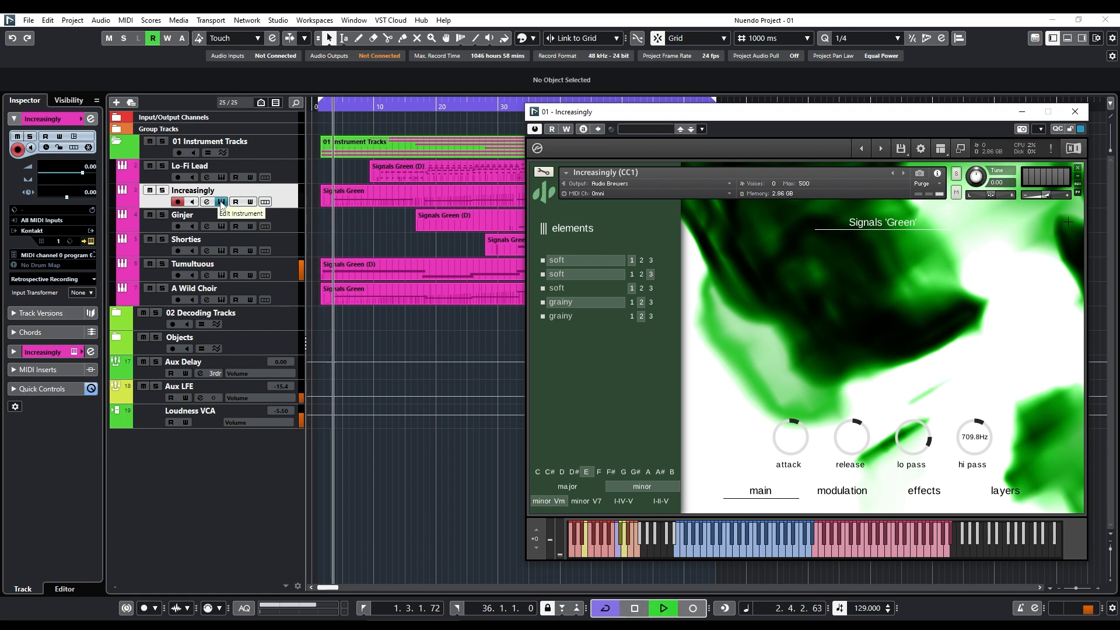
pyautogui.click(164, 191)
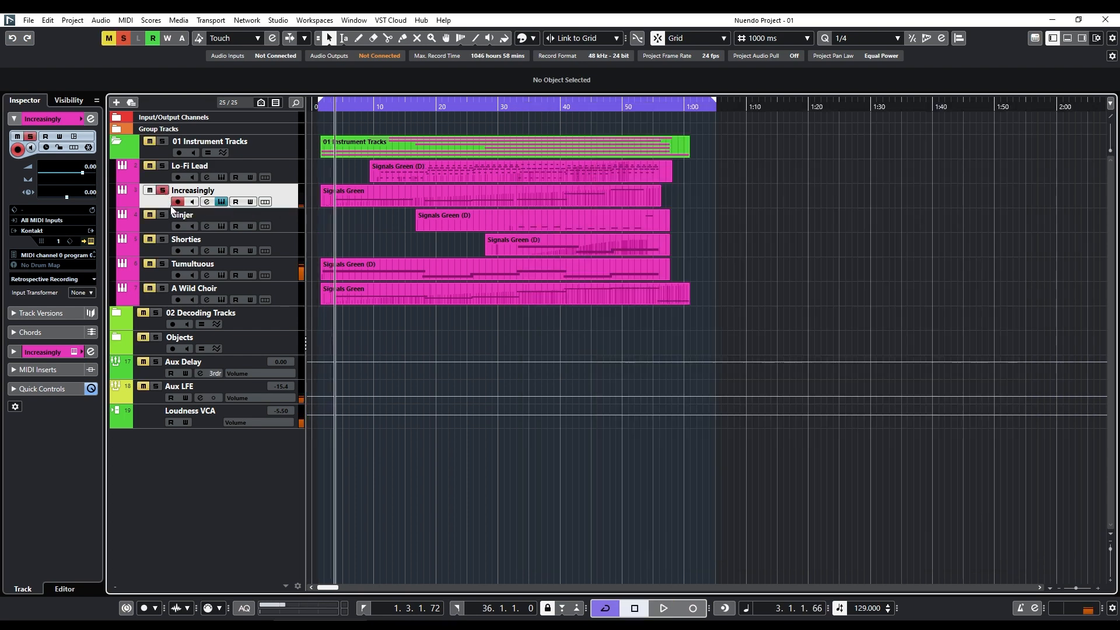
pyautogui.click(224, 202)
pyautogui.click(221, 202)
pyautogui.press('space')
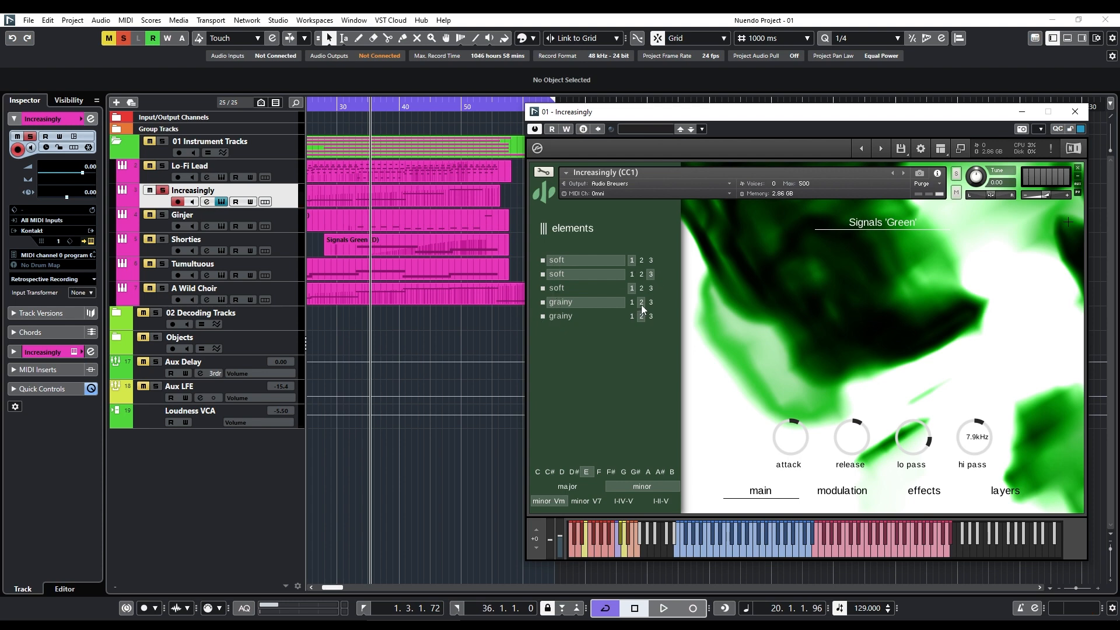
# Play the soloed Increasingly track from bar 21 while viewing the instrument's layers page.
pyautogui.click(1005, 490)
pyautogui.click(390, 109)
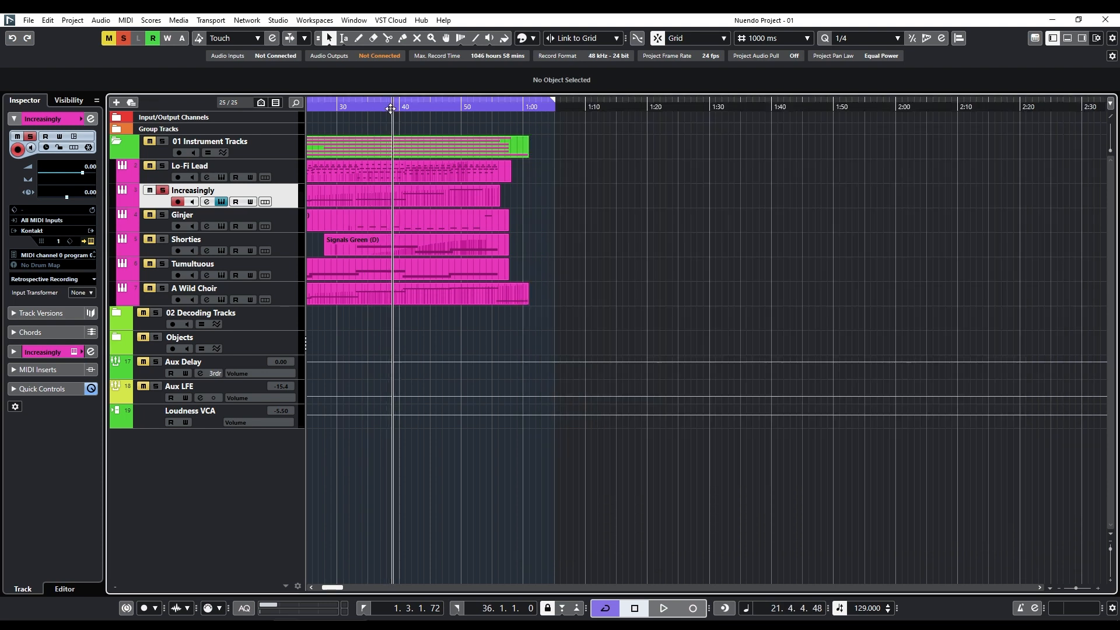
pyautogui.click(221, 202)
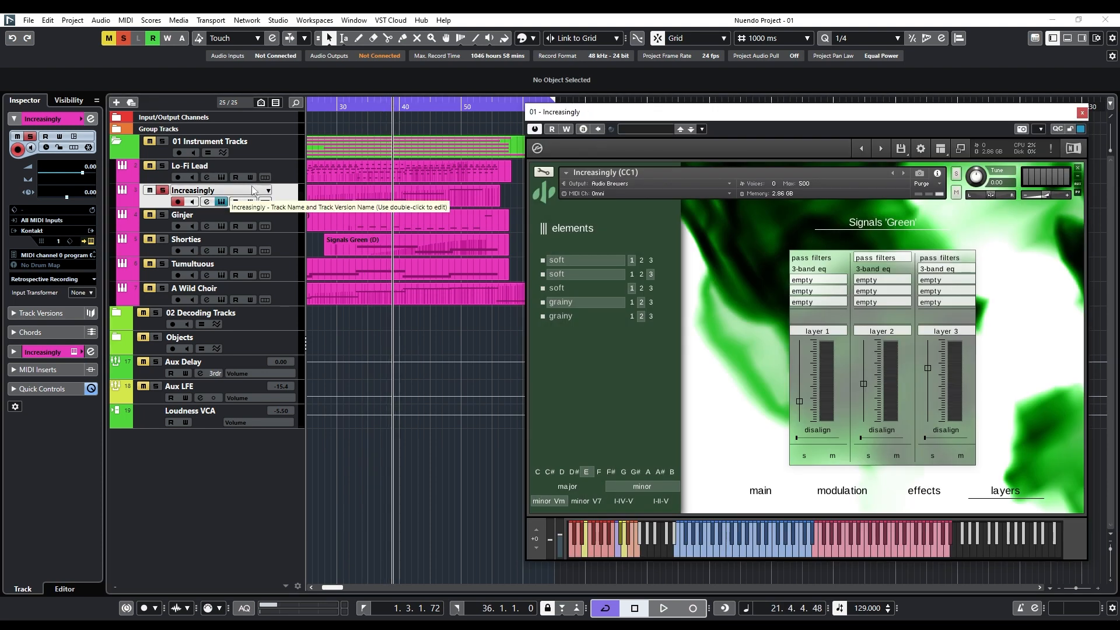
pyautogui.press('space')
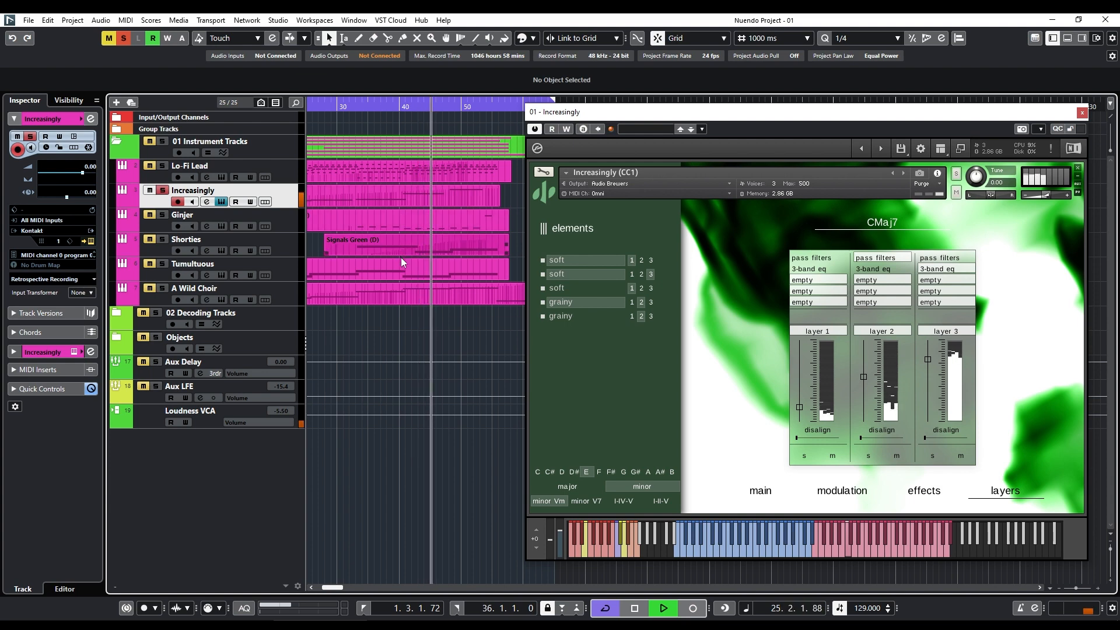
pyautogui.press('space')
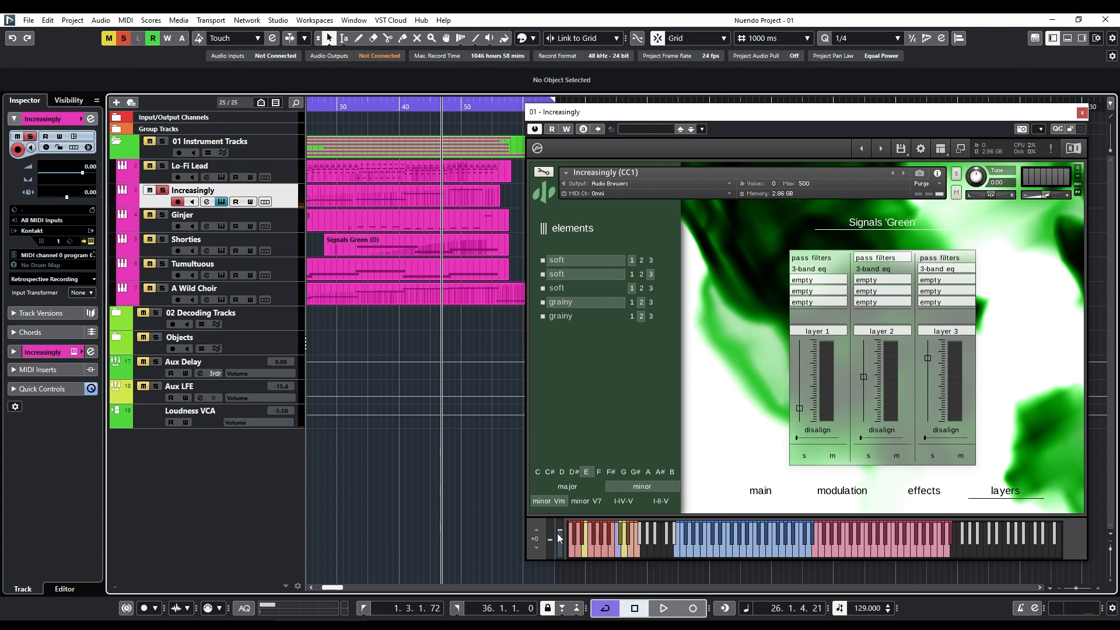
# Raise the Increasingly instrument's modulation wheel to shift the layer levels, and play a short passage from the current position.
pyautogui.moveTo(558, 530)
pyautogui.mouseDown()
pyautogui.moveTo(559, 560)
pyautogui.moveTo(565, 514)
pyautogui.mouseUp()
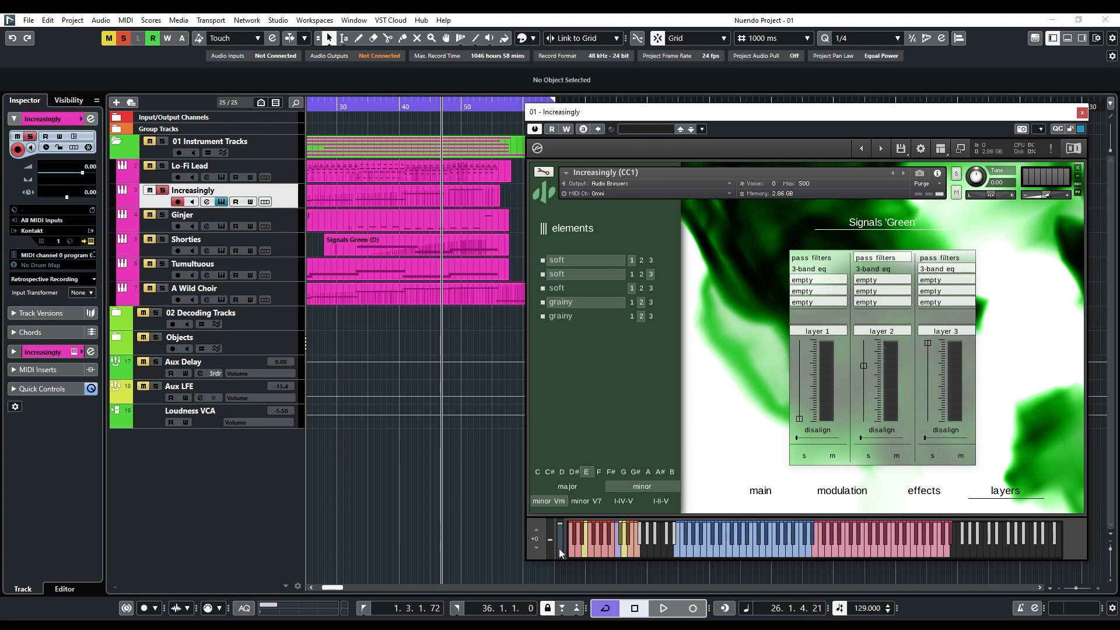
pyautogui.press('space')
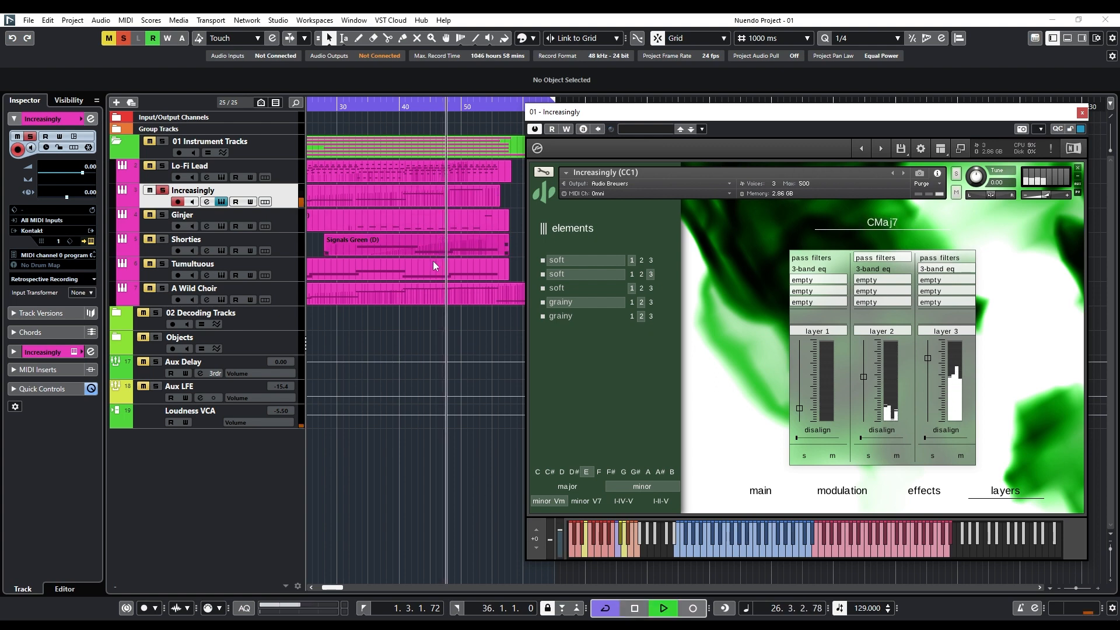
pyautogui.press('space')
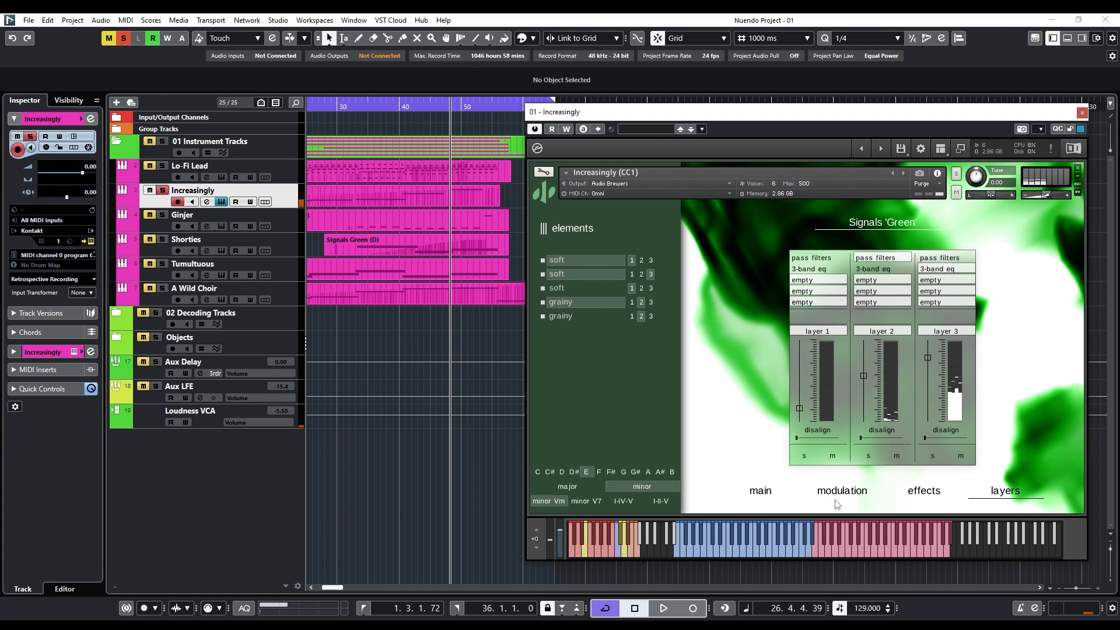
# Examine the Increasingly instrument's effects page while playing from bar 21, and return to its layers page.
pyautogui.click(924, 493)
pyautogui.click(995, 495)
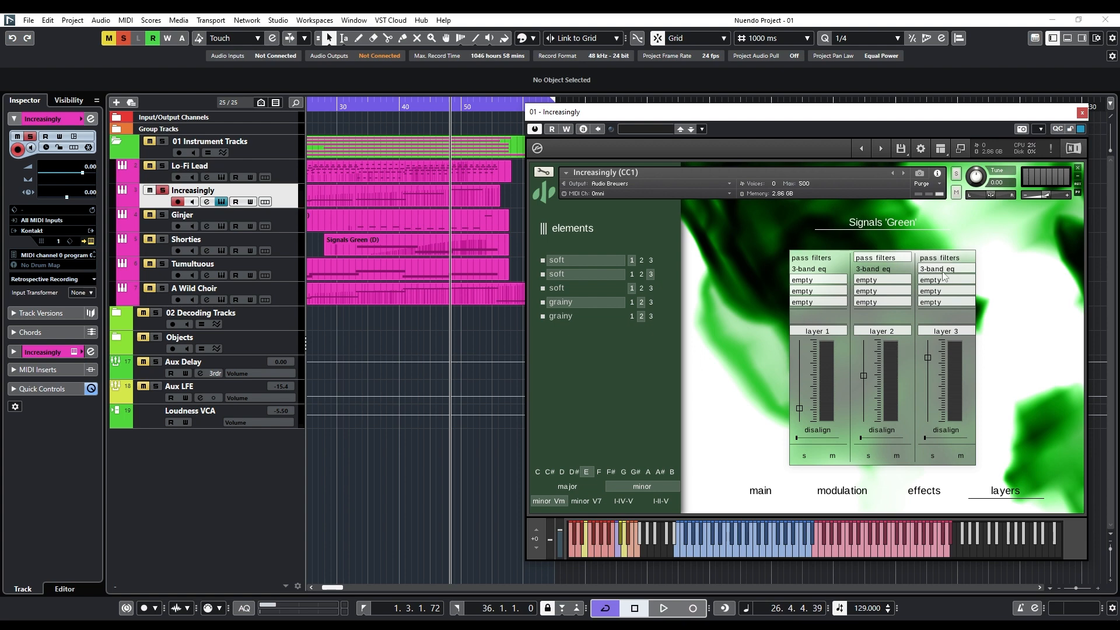
pyautogui.click(924, 491)
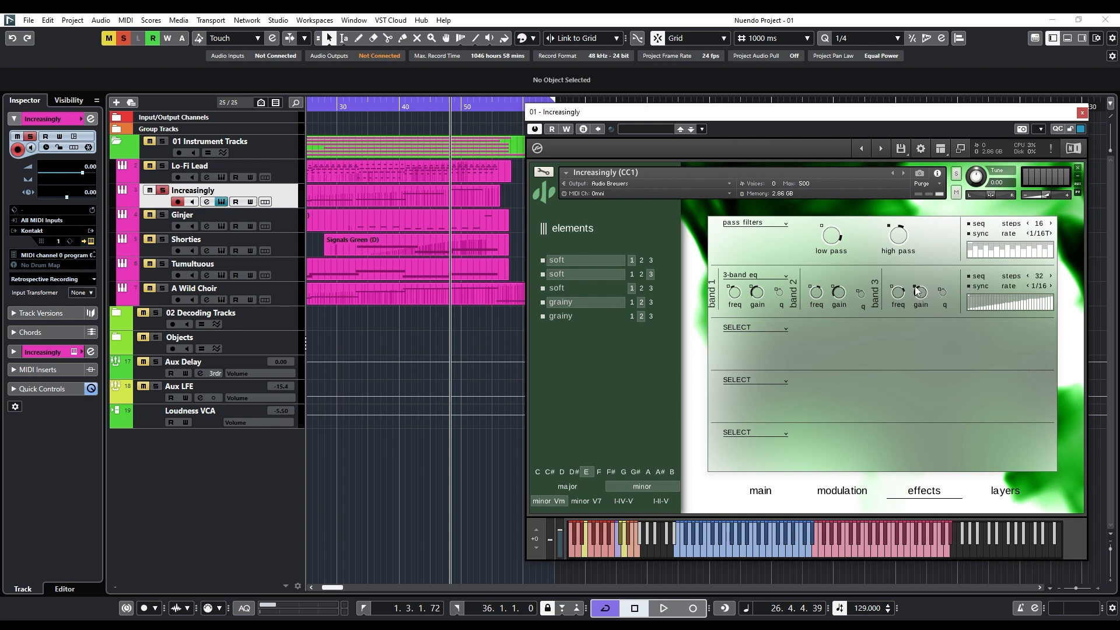
pyautogui.click(386, 108)
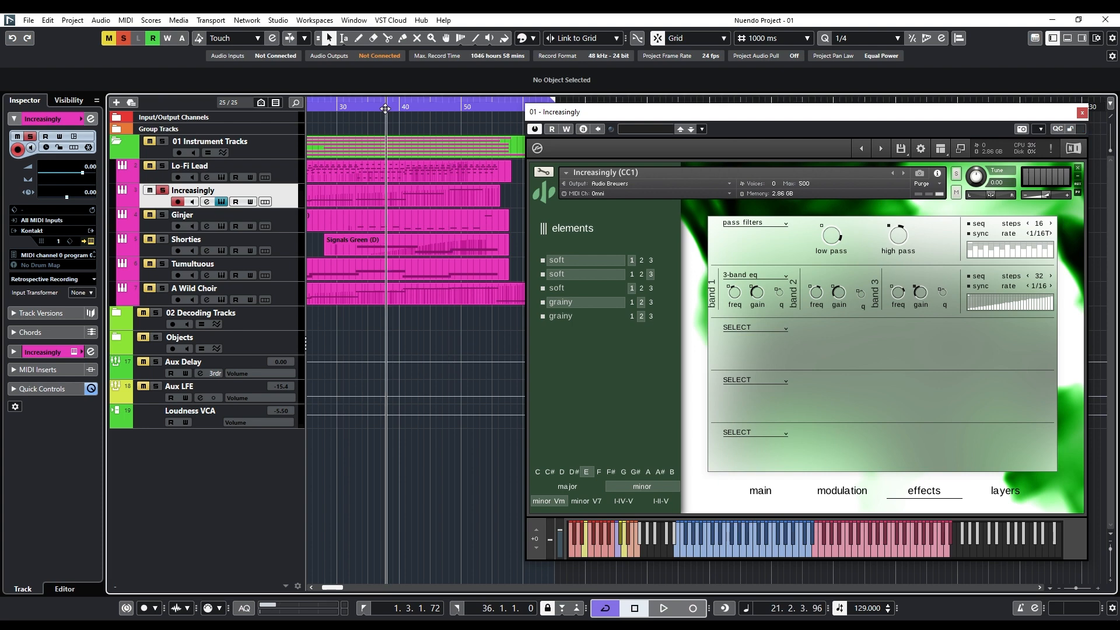
pyautogui.press('space')
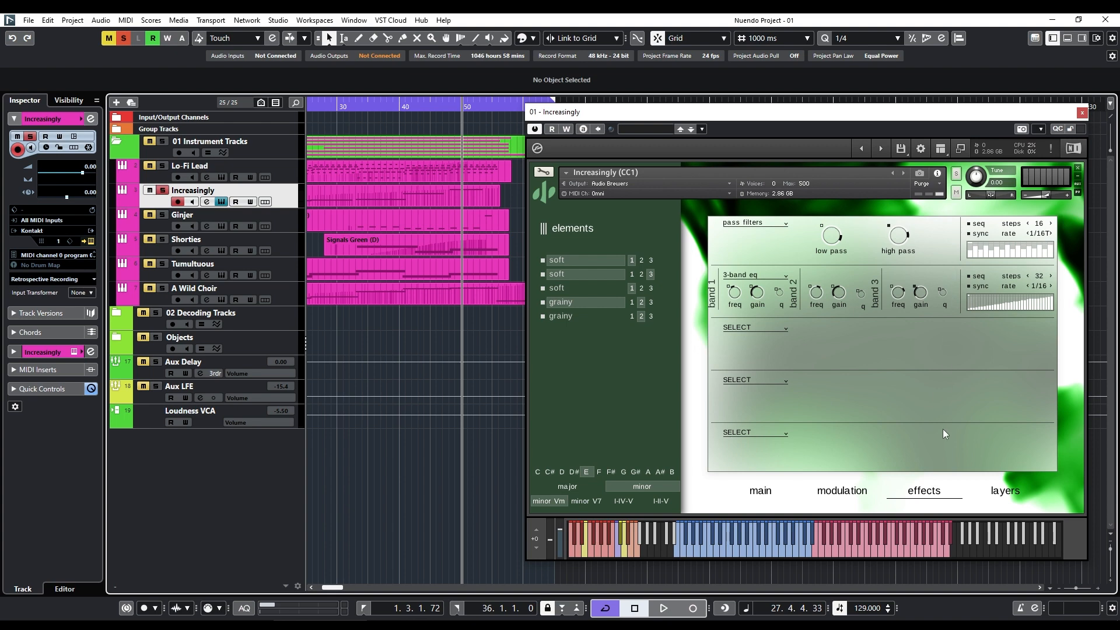
pyautogui.click(1005, 497)
pyautogui.click(1006, 498)
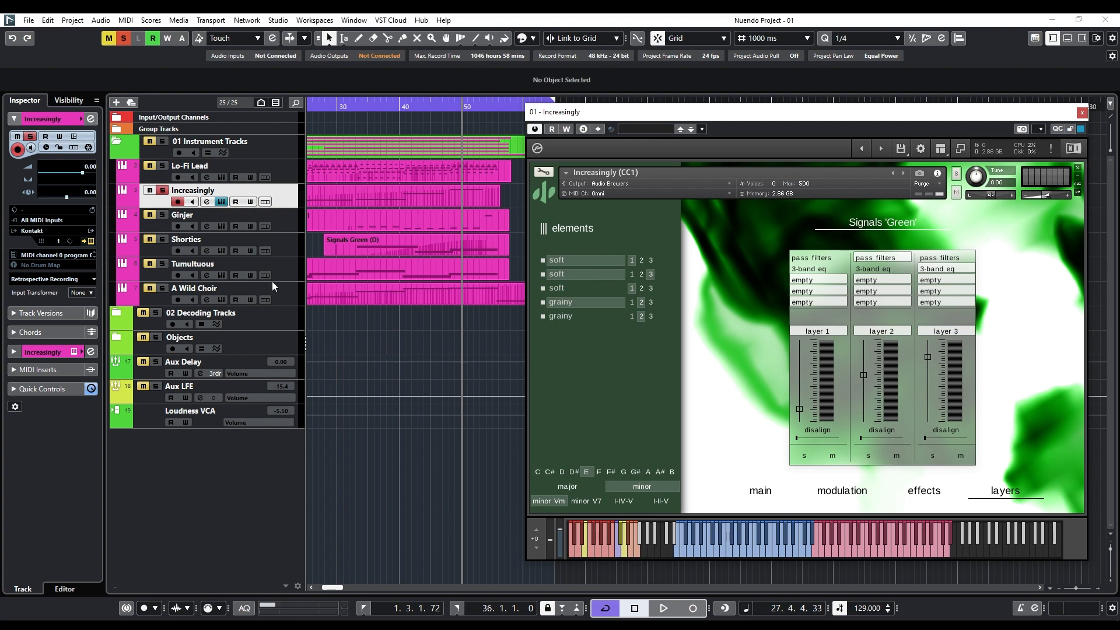
# Switch the solo from the Increasingly track to Lo-Fi Lead, and replace the open instrument window with Lo-Fi Lead's.
pyautogui.click(163, 191)
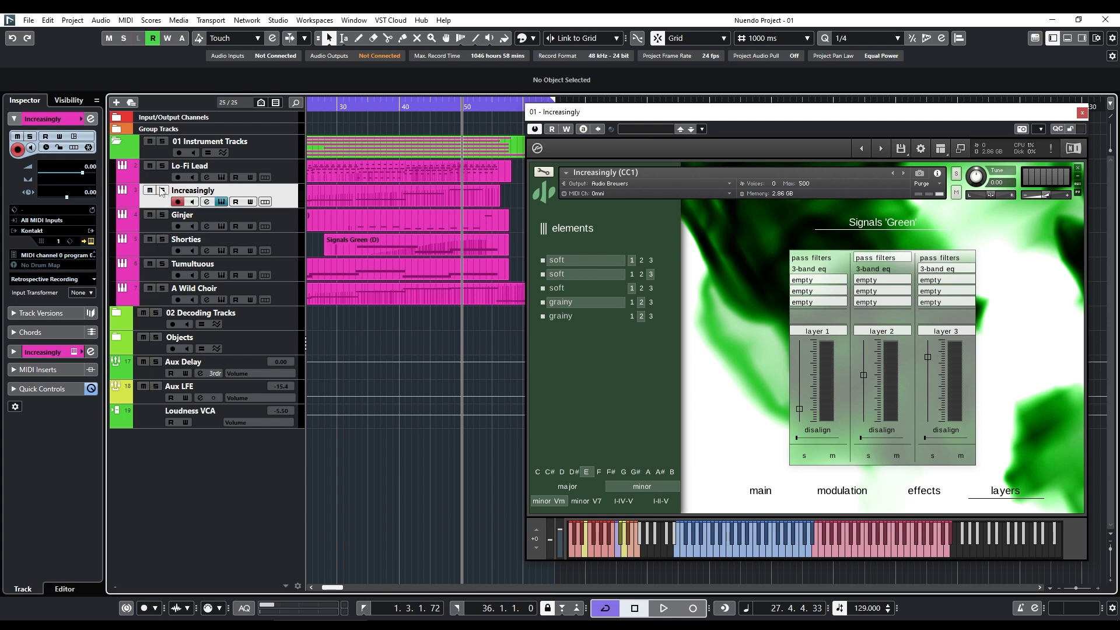
pyautogui.click(221, 201)
pyautogui.click(221, 177)
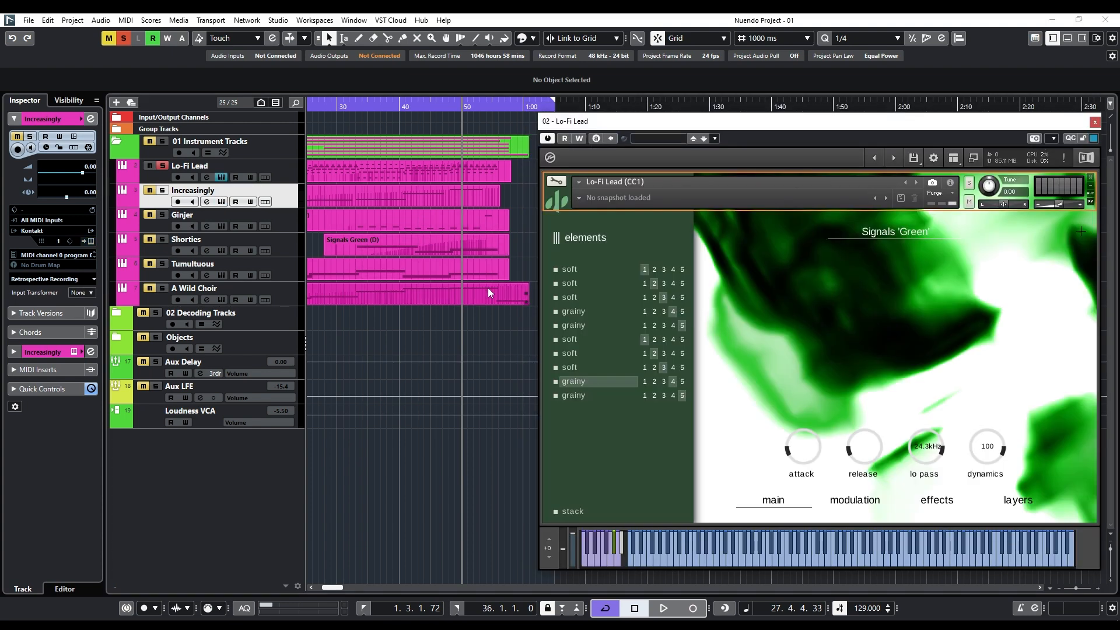
# Play the record-enabled Lo-Fi Lead track from bar 16 and adjust its modulation wheel to vary the low-pass filter.
pyautogui.hscroll(-3, 483, 285)
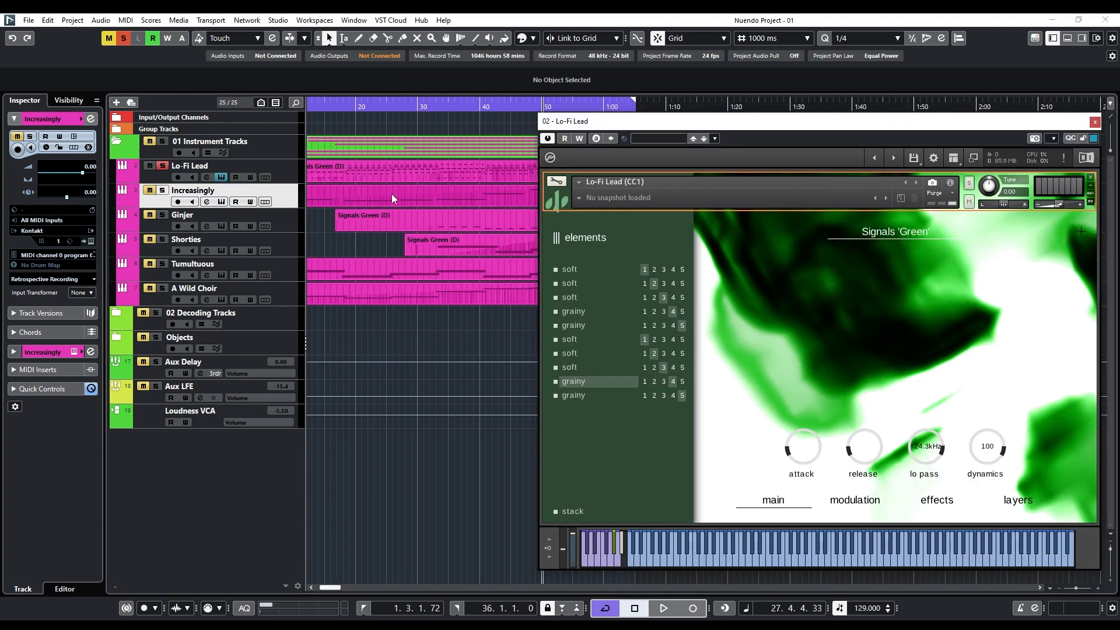
pyautogui.click(412, 105)
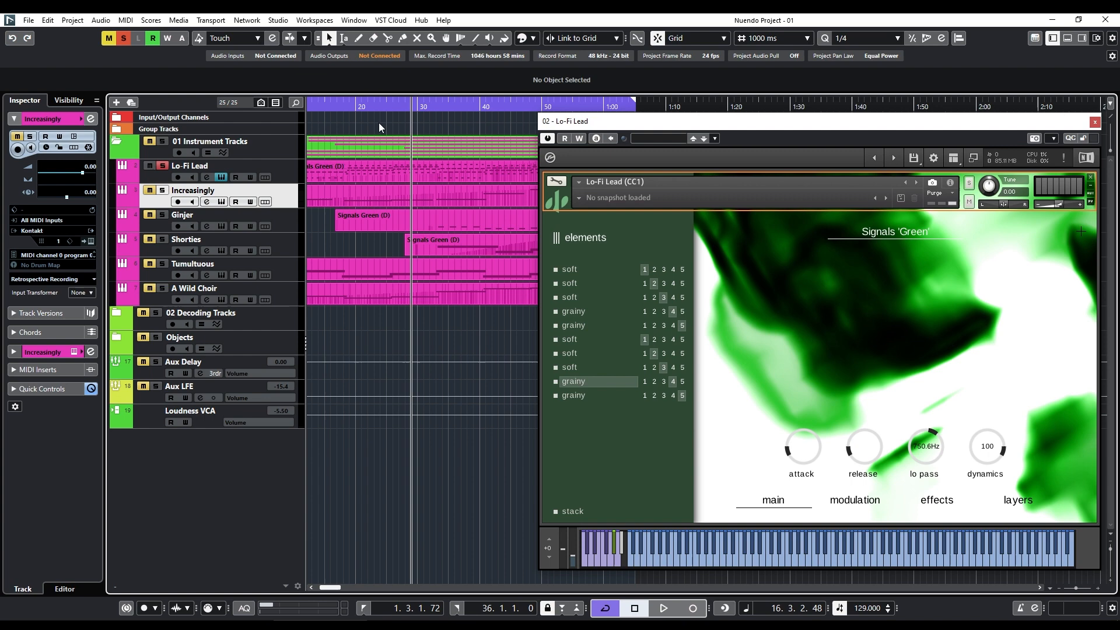
pyautogui.click(162, 180)
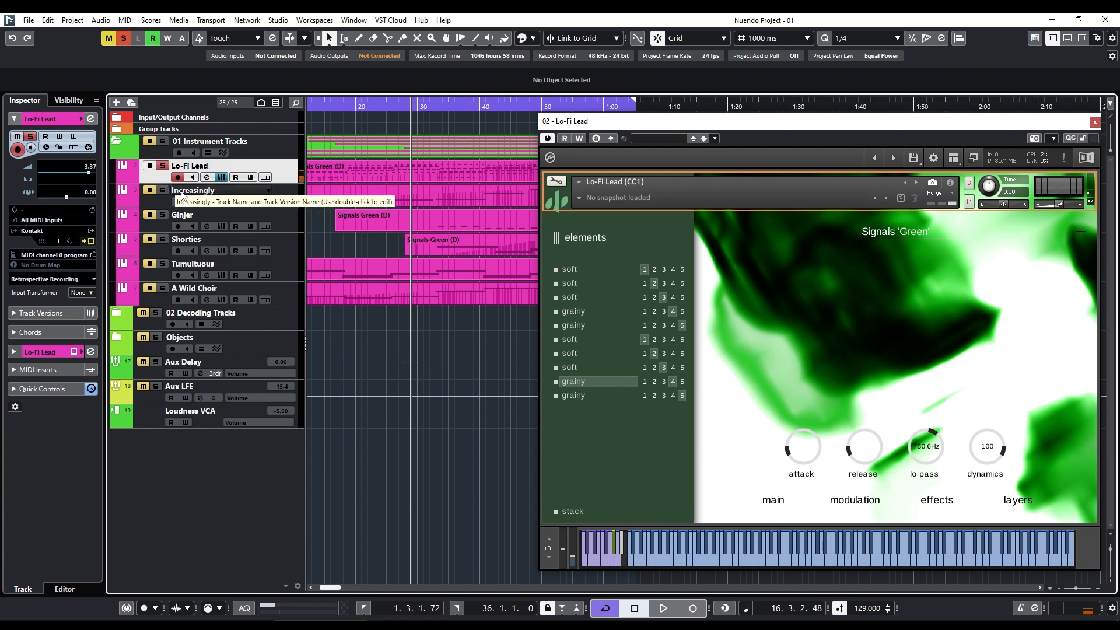
pyautogui.press('space')
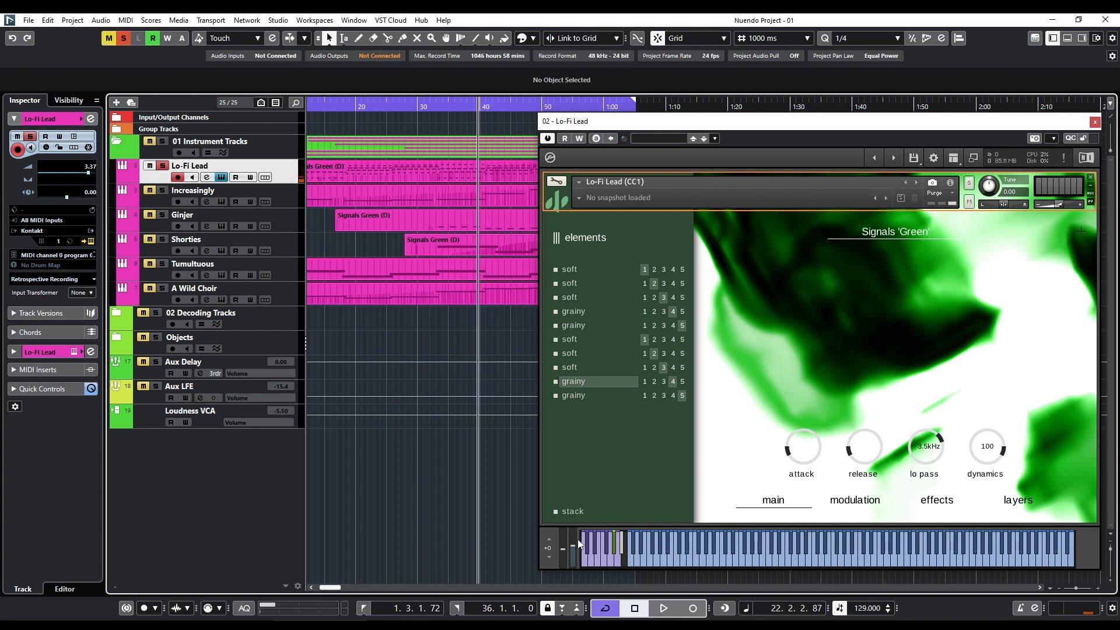
pyautogui.moveTo(573, 546)
pyautogui.mouseDown()
pyautogui.moveTo(573, 558)
pyautogui.moveTo(569, 546)
pyautogui.mouseUp()
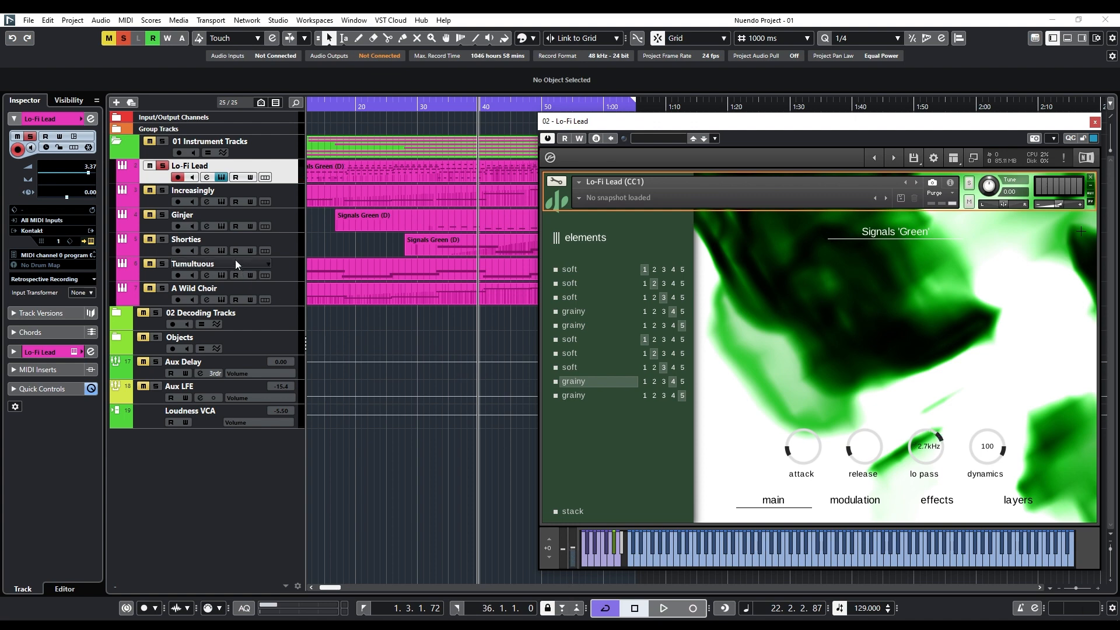
# Turn off solo and record enable on the Lo-Fi Lead track and close its instrument.
pyautogui.click(162, 166)
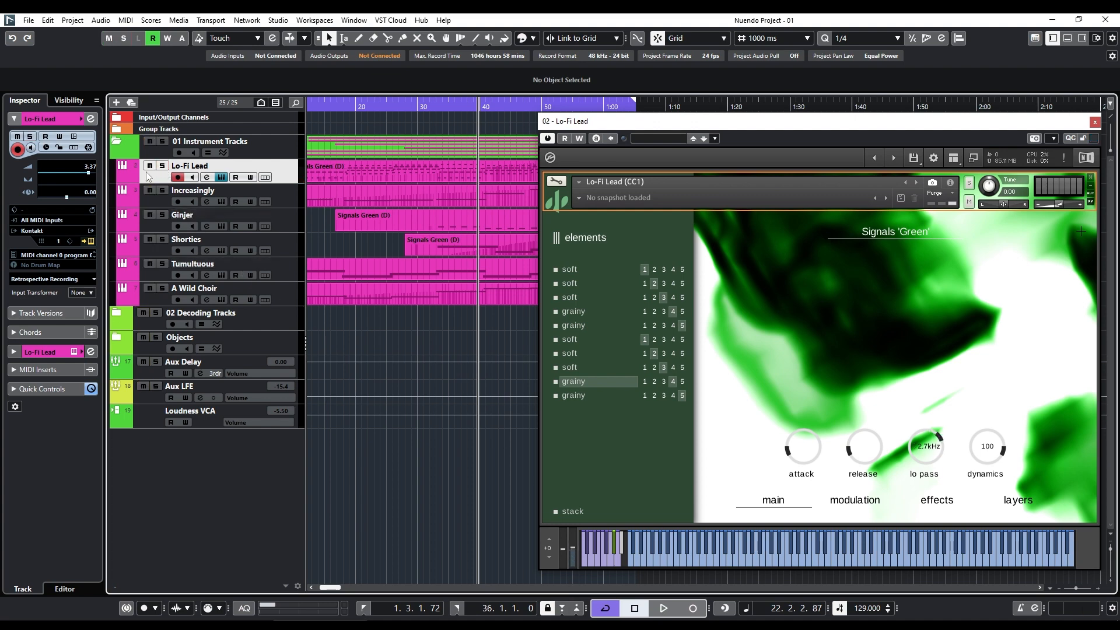
pyautogui.click(178, 176)
pyautogui.click(221, 177)
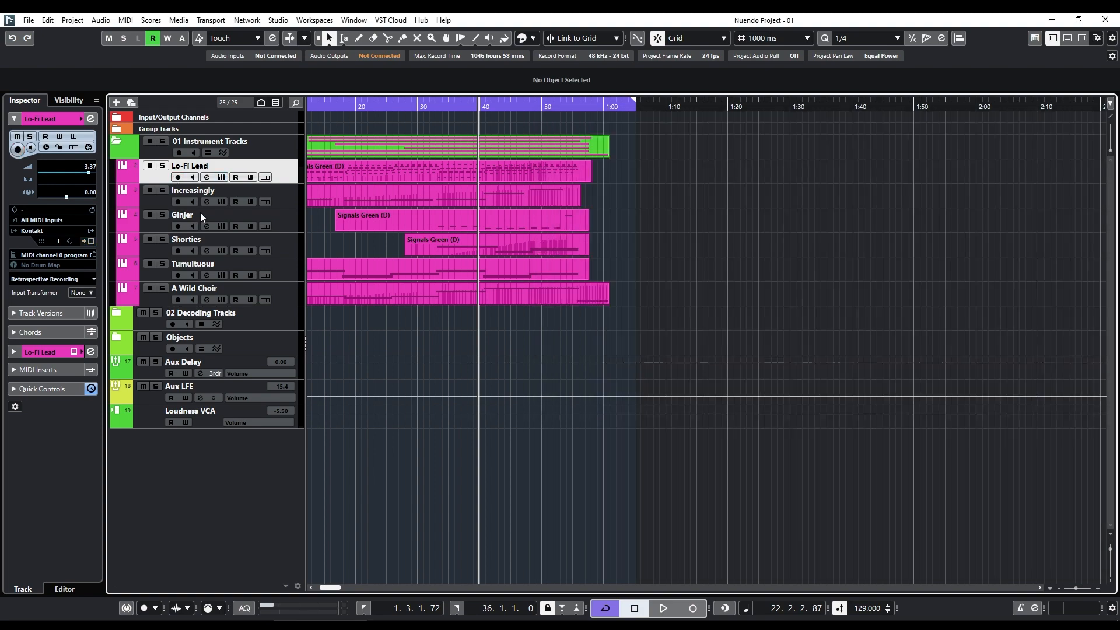
# Select and solo the Ginjer track, and open its instrument.
pyautogui.click(157, 227)
pyautogui.click(163, 215)
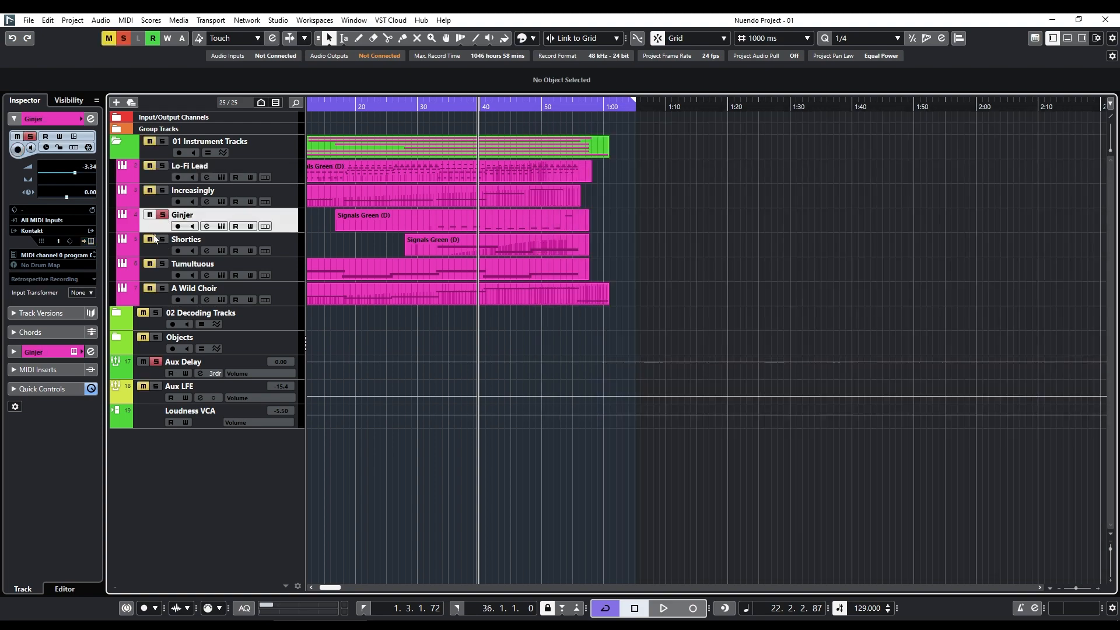
pyautogui.click(221, 226)
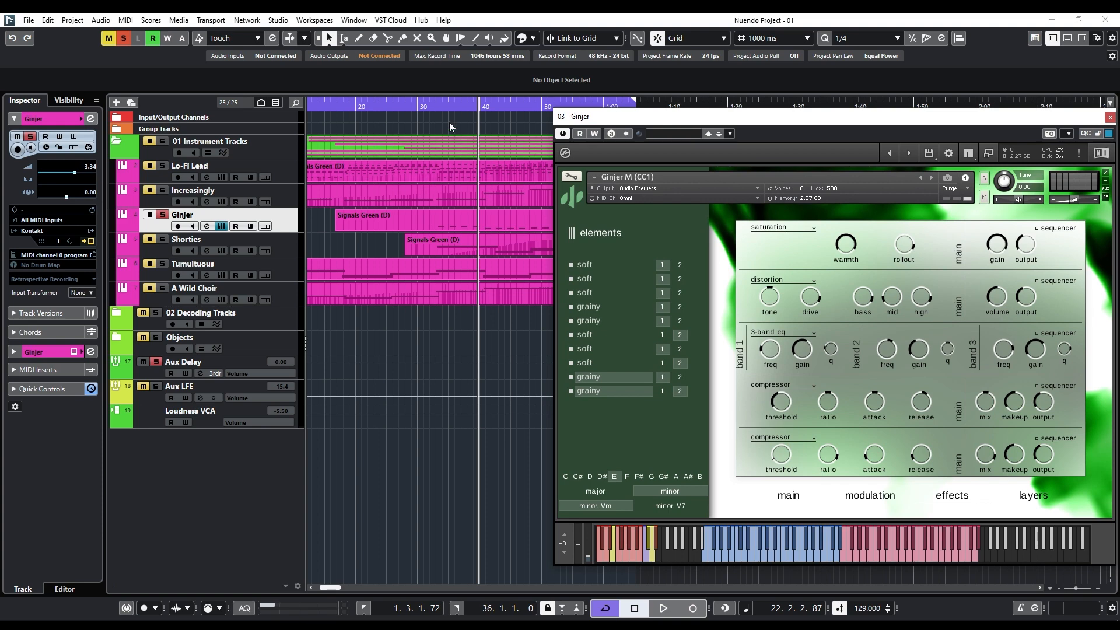
# Play a passage of the soloed Ginjer track and view its instrument's layers page.
pyautogui.press('space')
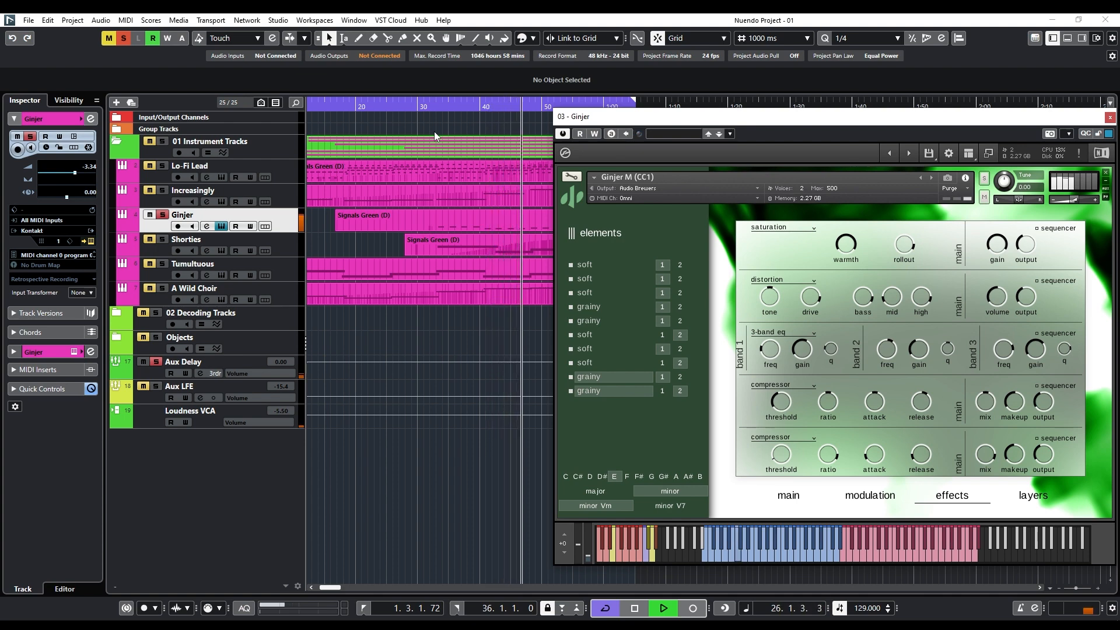
pyautogui.press('space')
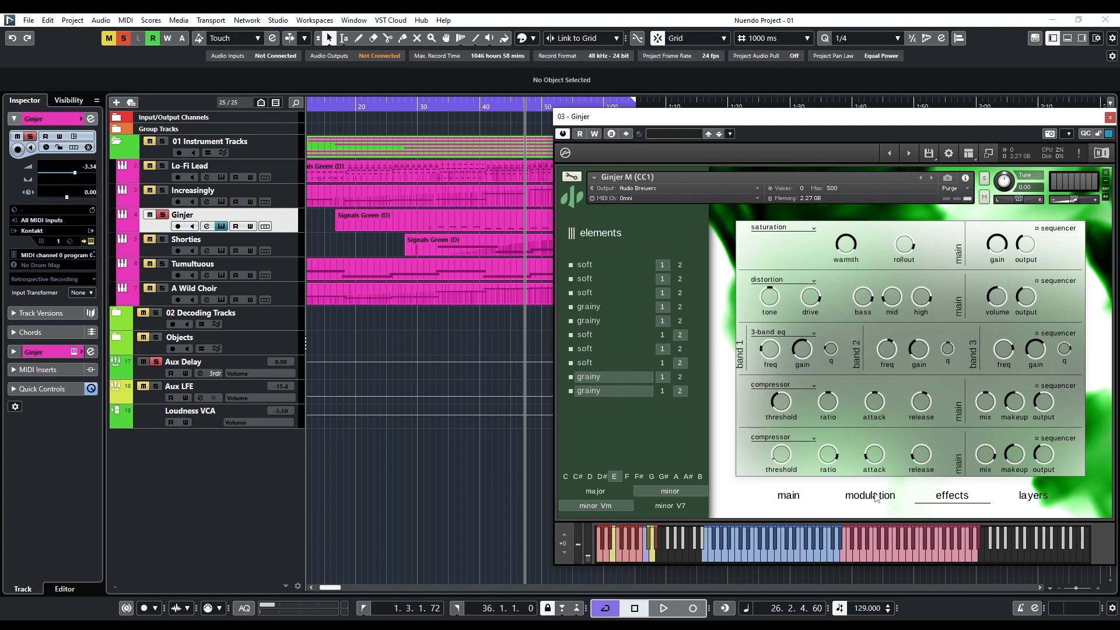
pyautogui.click(1034, 497)
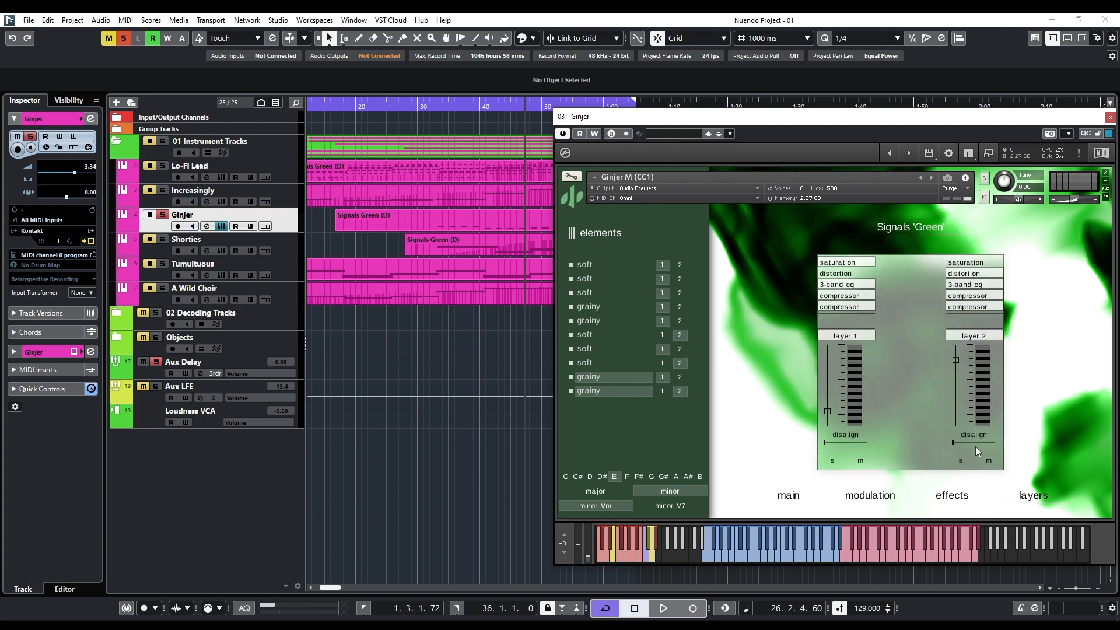
# View the Ginjer instrument's effects and modulation pages, and record-enable the Ginjer track.
pyautogui.click(955, 494)
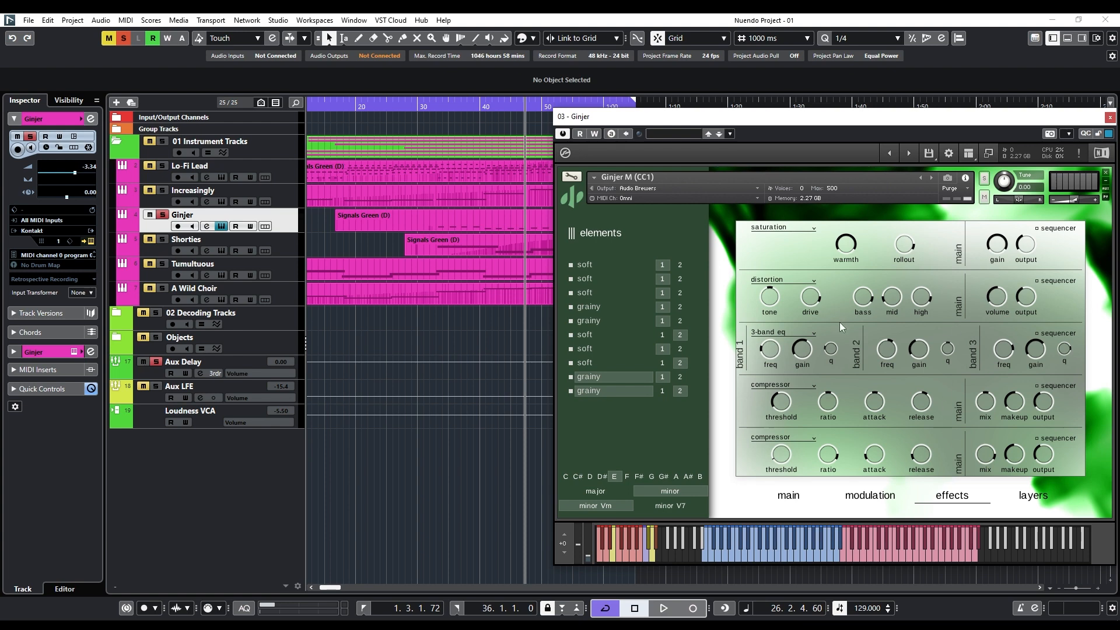
pyautogui.click(867, 495)
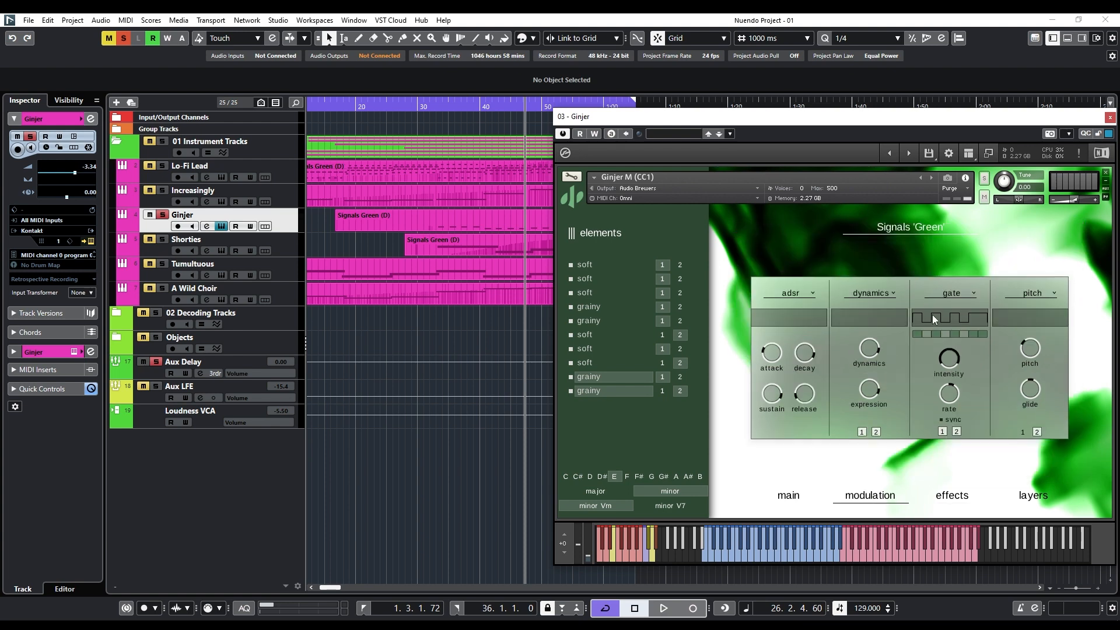
pyautogui.click(177, 226)
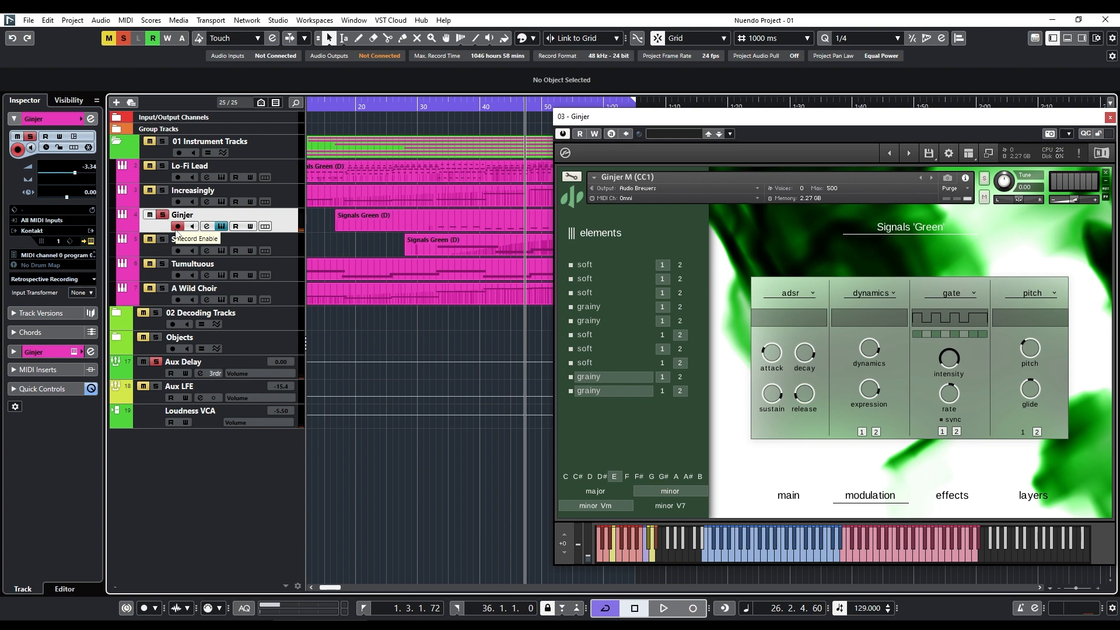
pyautogui.click(973, 497)
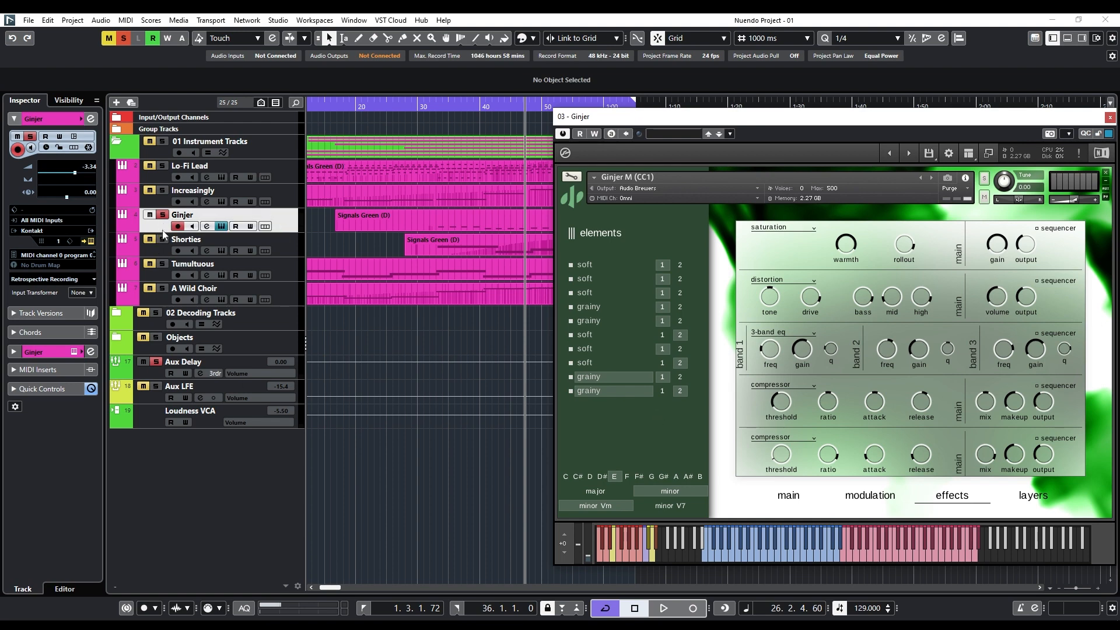
# Close the Ginjer instrument, move solo and record enable from Ginjer to the Shorties track, and open its instrument.
pyautogui.click(220, 226)
pyautogui.click(162, 215)
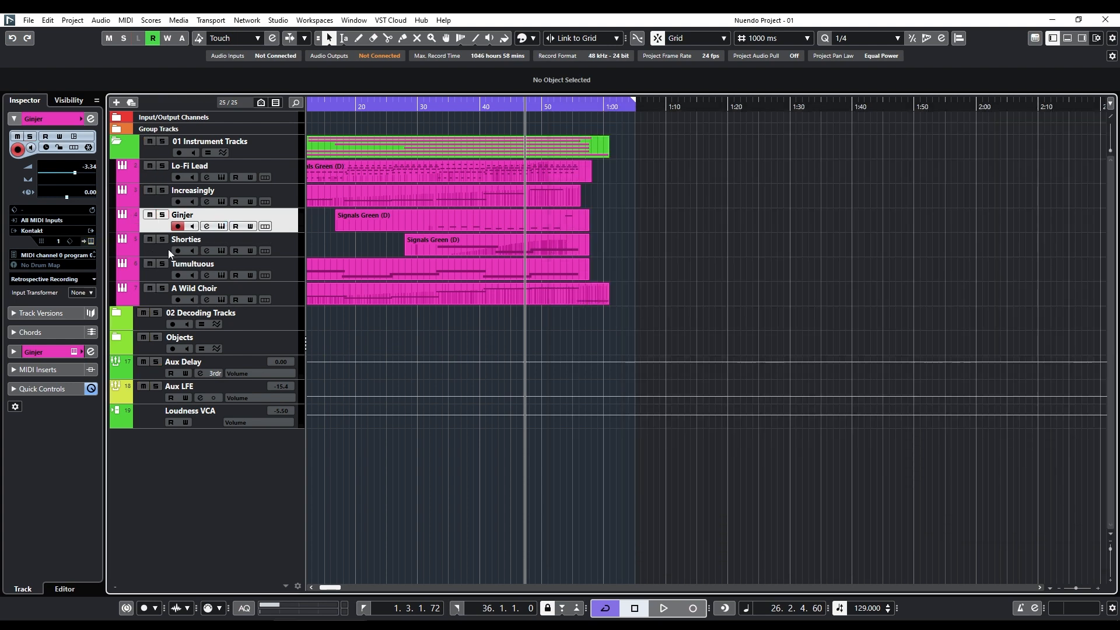
pyautogui.click(162, 239)
pyautogui.click(177, 226)
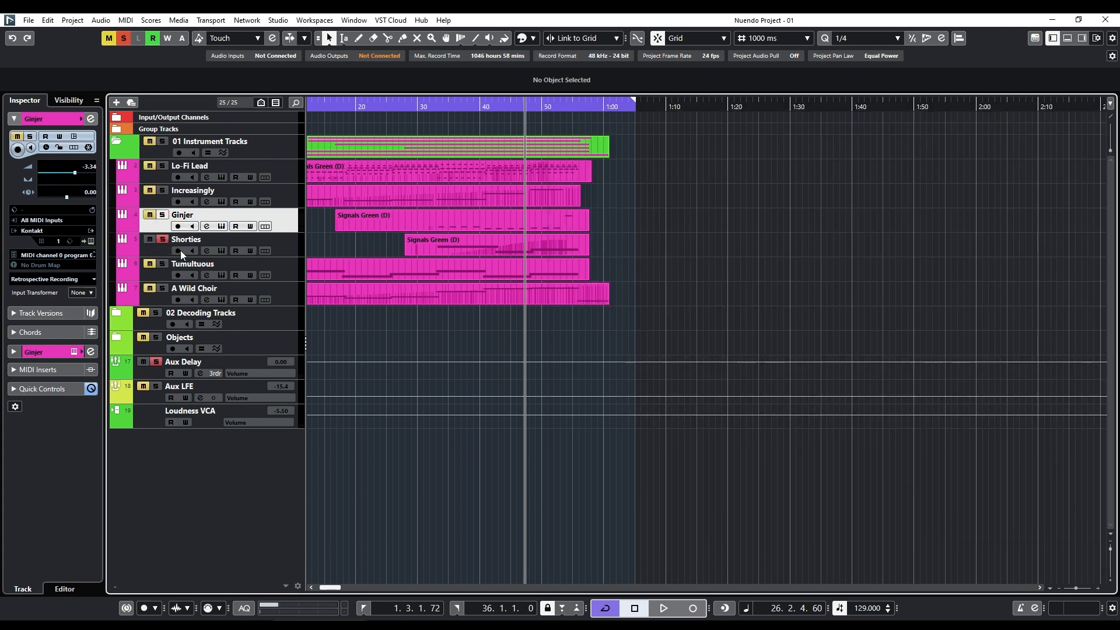
pyautogui.click(222, 251)
# Play a passage of the soloed Shorties track from the current playhead position and stop playback.
pyautogui.press('space')
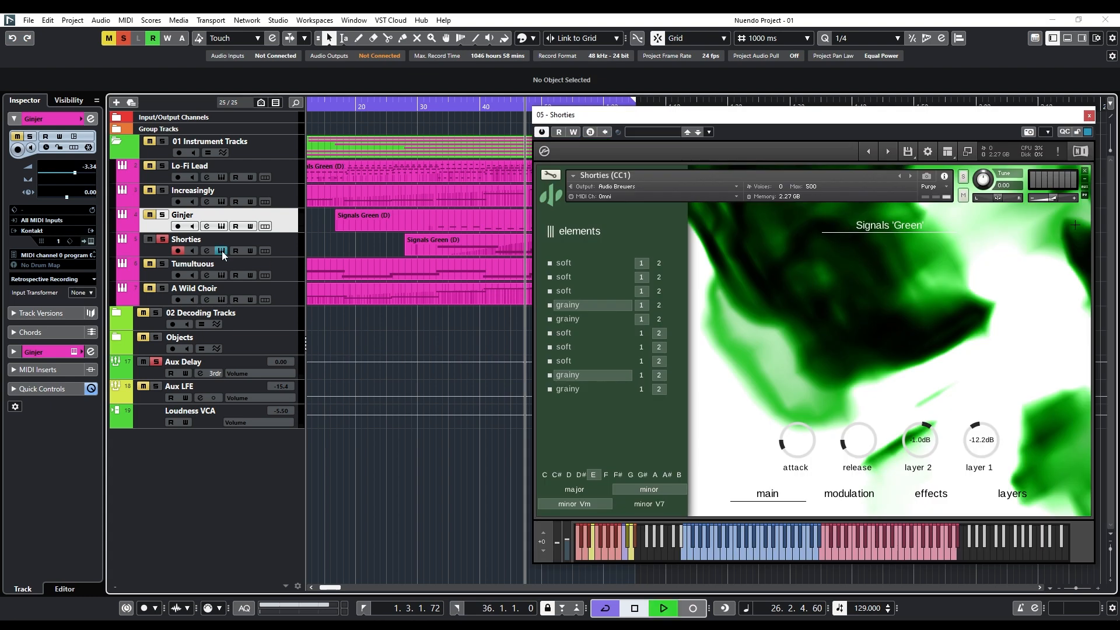
pyautogui.hscroll(-2, 385, 280)
pyautogui.hscroll(3, 379, 279)
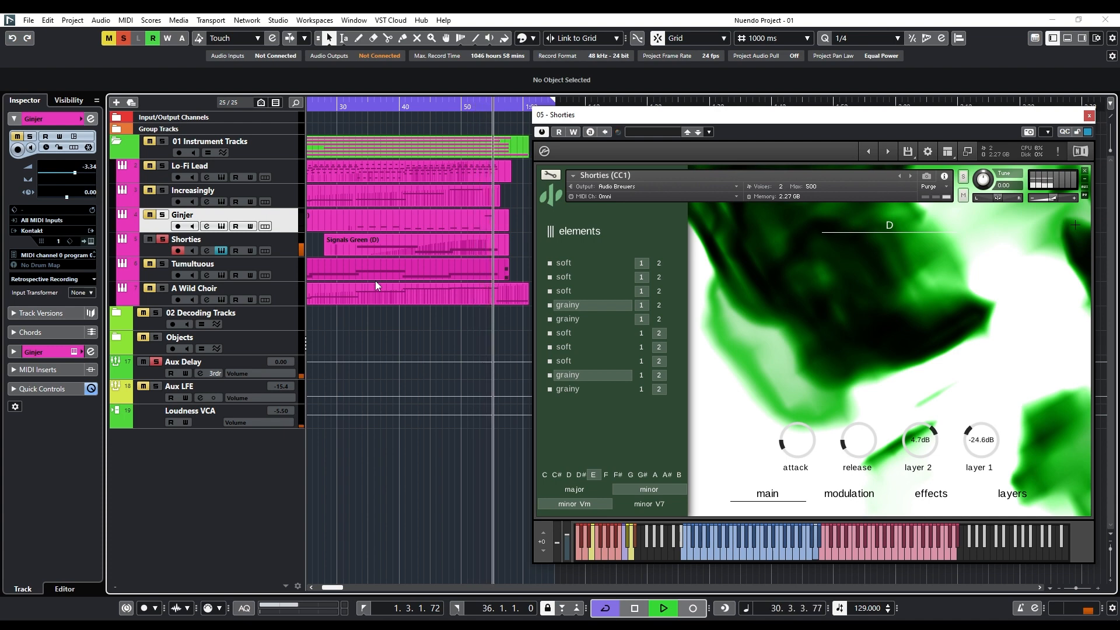
pyautogui.press('space')
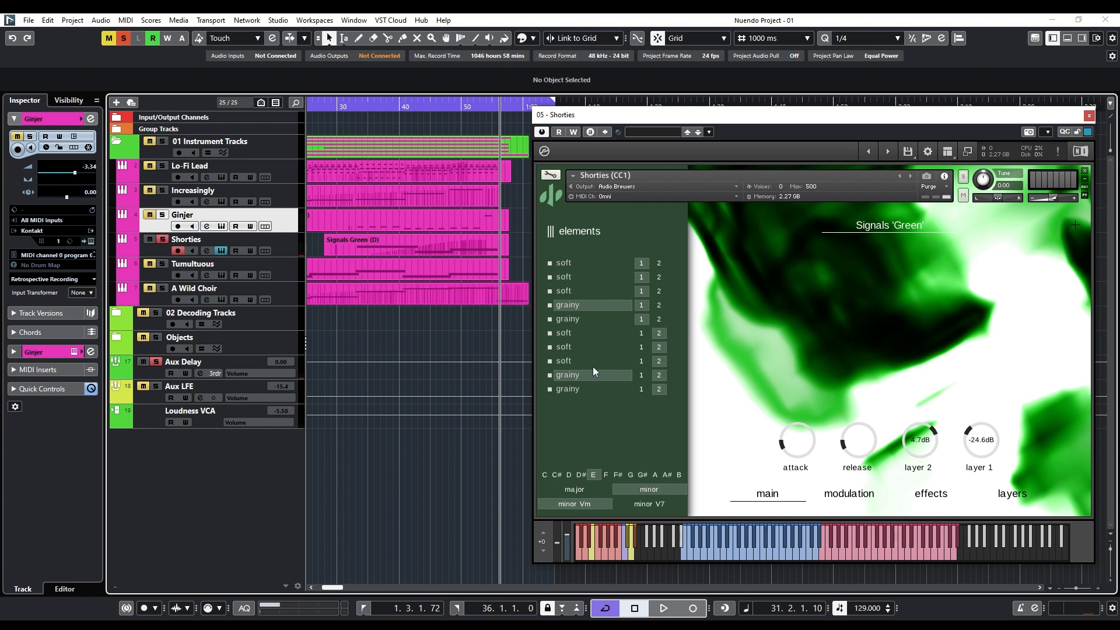
# View the Shorties instrument's modulation and effects pages, and return to its main page.
pyautogui.click(849, 493)
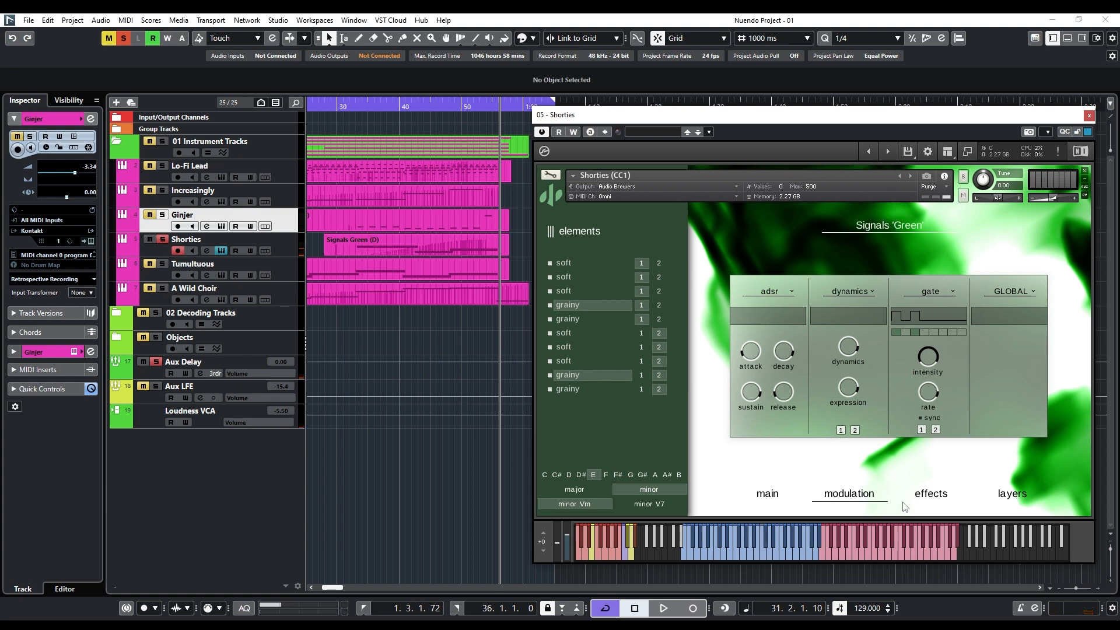
pyautogui.click(928, 496)
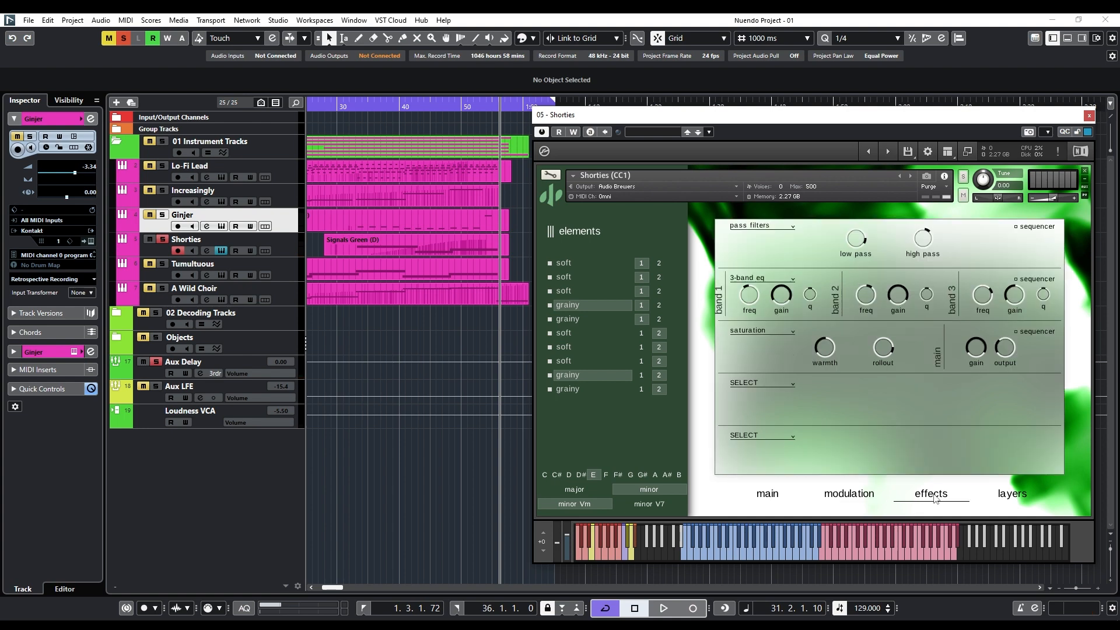
pyautogui.click(769, 496)
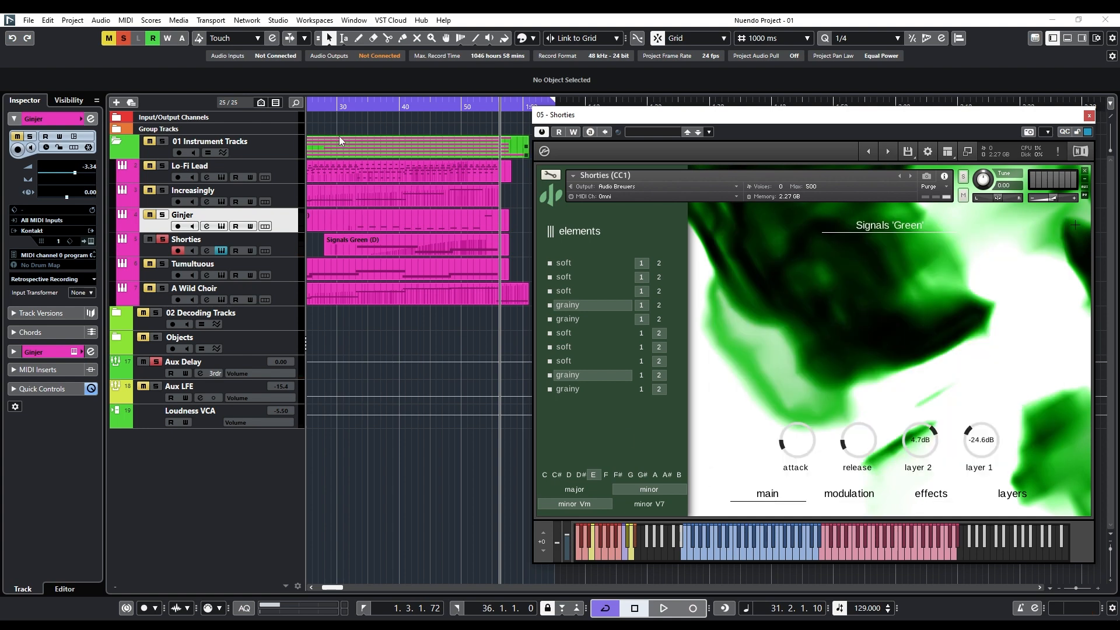
# Play the soloed Shorties track from about 31 seconds for several bars and stop playback.
pyautogui.click(347, 107)
pyautogui.press('space')
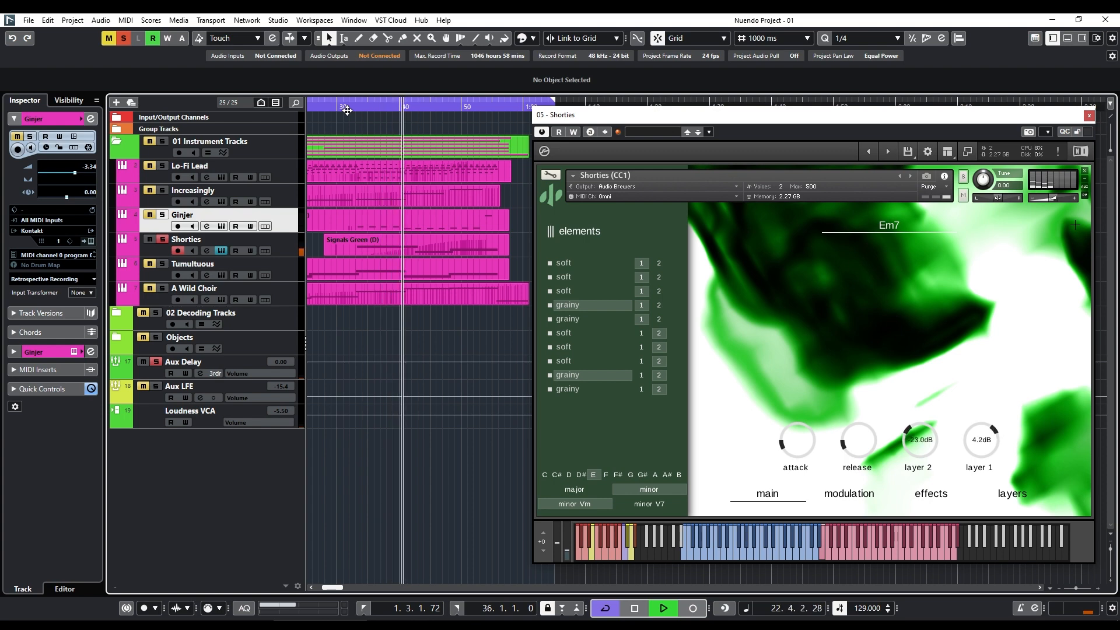
pyautogui.press('space')
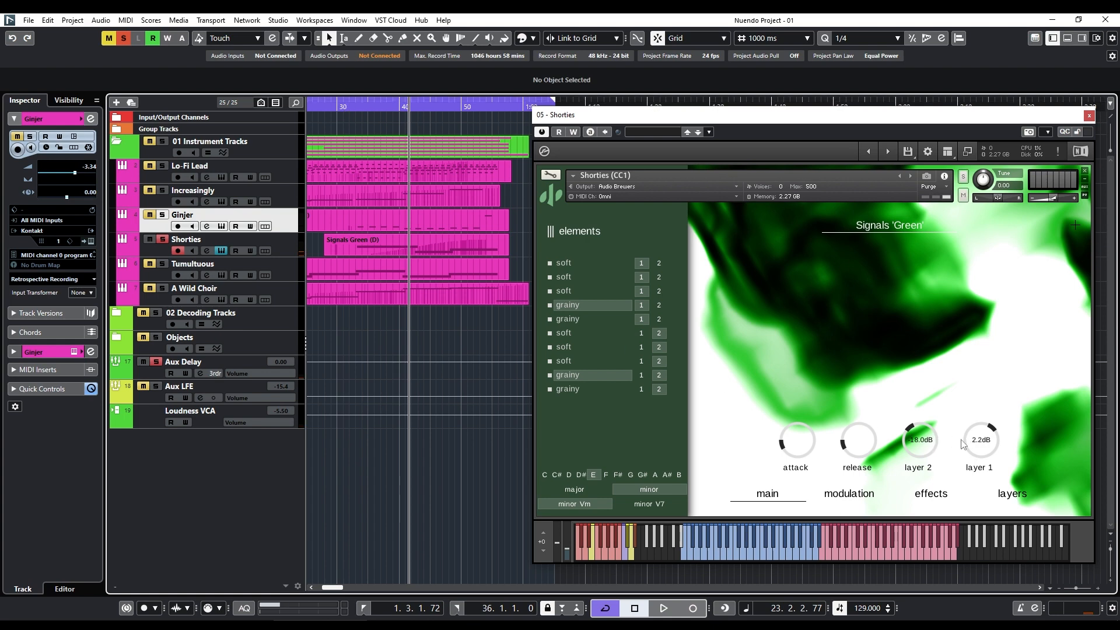
# Sweep the modulation wheel with the Shorties layers page open to crossfade layers 1 and 2, and place the playhead near 42 seconds.
pyautogui.moveTo(569, 549); pyautogui.dragTo(651, 533)
pyautogui.click(1027, 499)
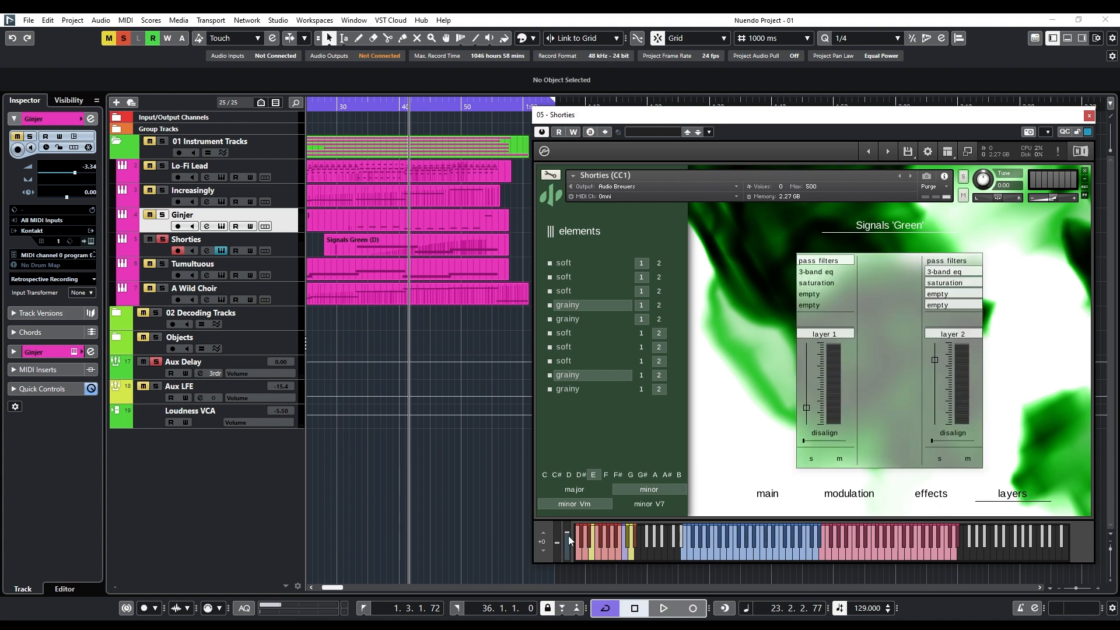
pyautogui.moveTo(568, 536)
pyautogui.mouseDown()
pyautogui.moveTo(566, 568)
pyautogui.moveTo(563, 529)
pyautogui.mouseUp()
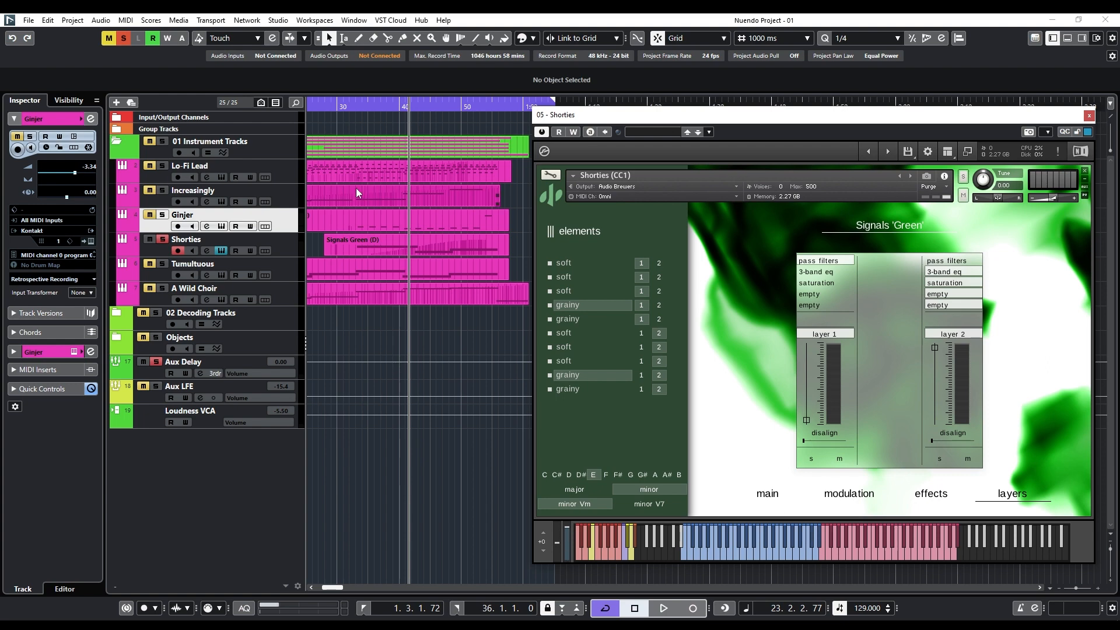
pyautogui.moveTo(430, 108)
pyautogui.mouseDown()
pyautogui.moveTo(462, 108)
pyautogui.moveTo(416, 111)
pyautogui.mouseUp()
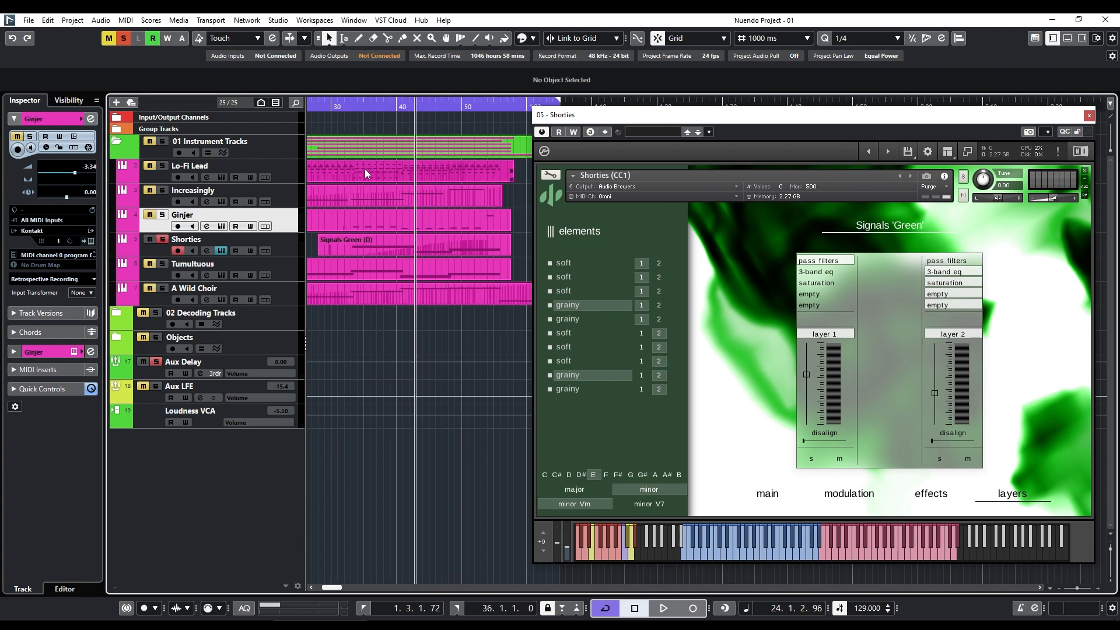
# Move solo and record enable from Shorties to the Tumultuous track, and replace the open instrument window with the Tumultuous one.
pyautogui.click(163, 240)
pyautogui.click(162, 264)
pyautogui.click(178, 250)
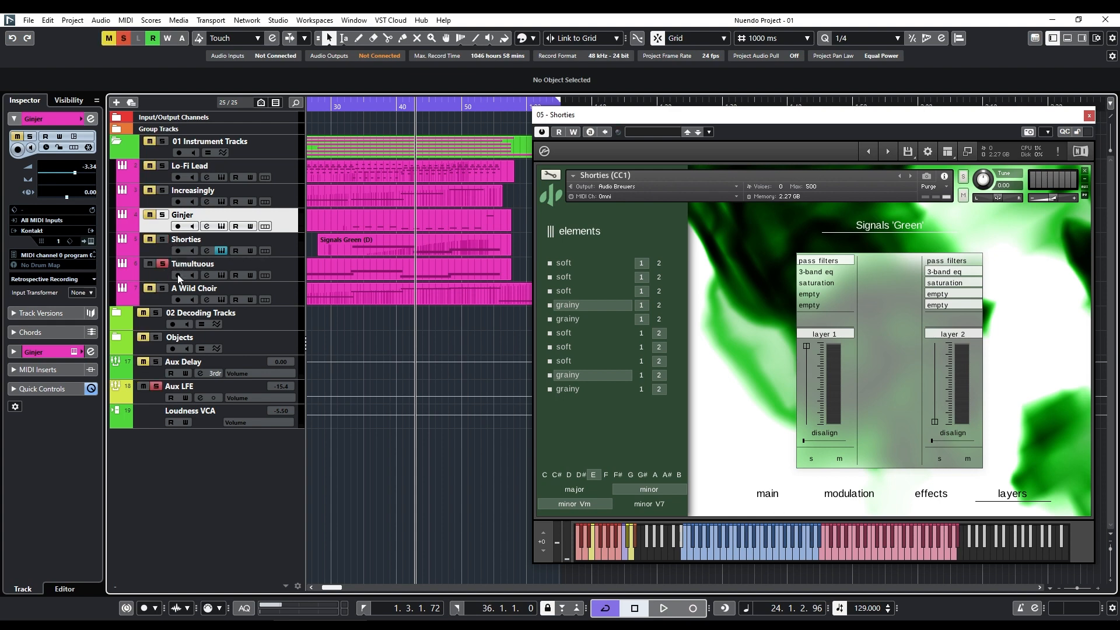
pyautogui.click(177, 276)
pyautogui.click(1088, 113)
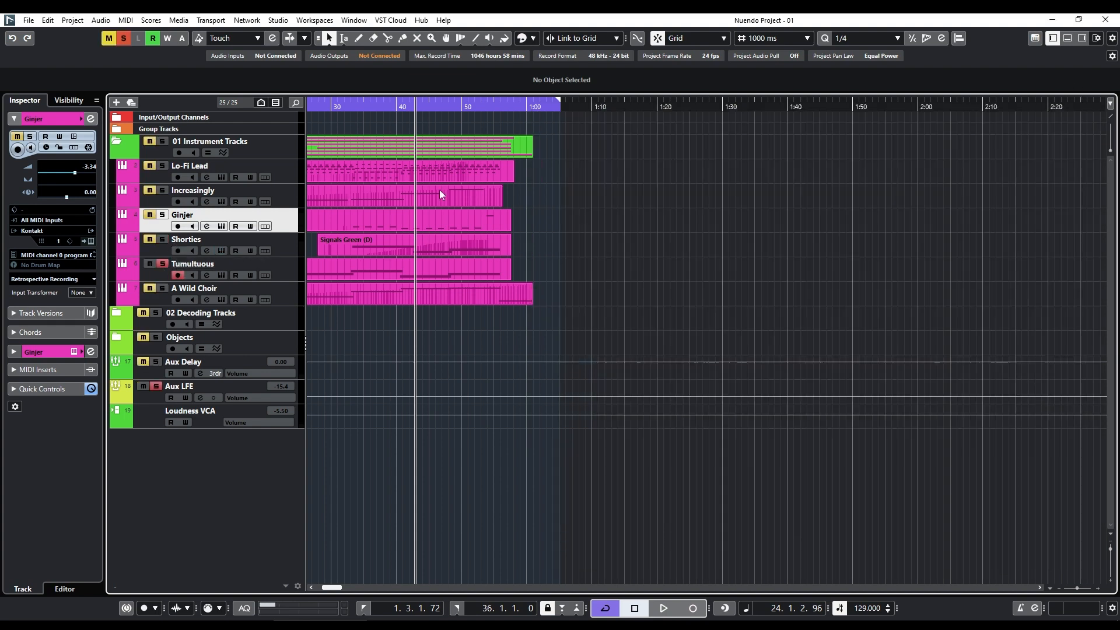
pyautogui.click(220, 275)
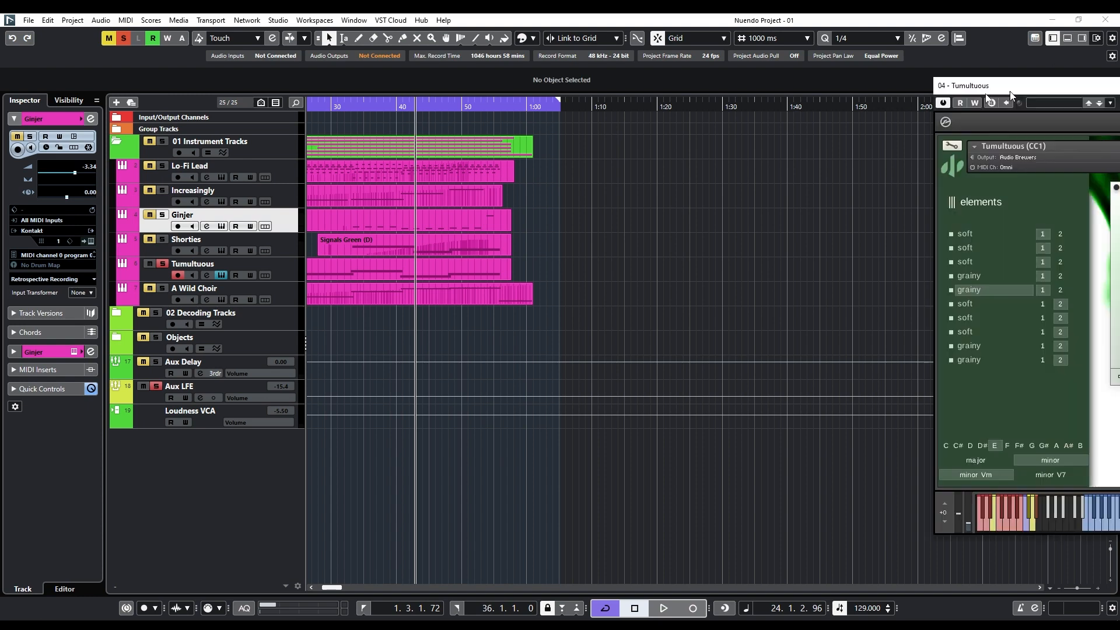
# Select the soloed Tumultuous track and play it from the start of the project to about bar 16.
pyautogui.hscroll(-5, 379, 291)
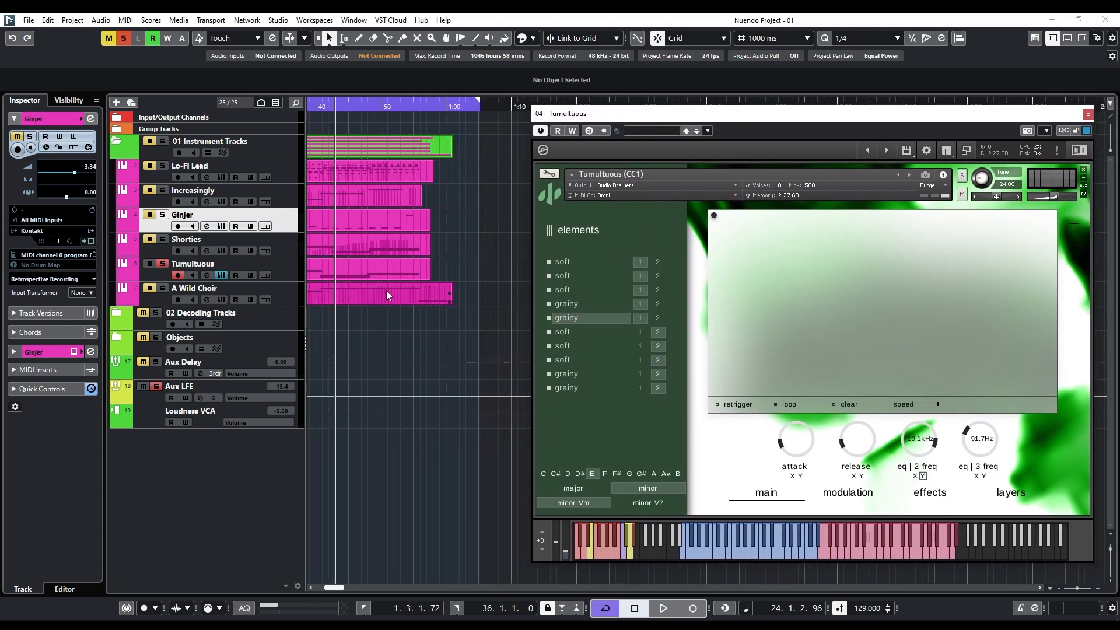
pyautogui.click(319, 107)
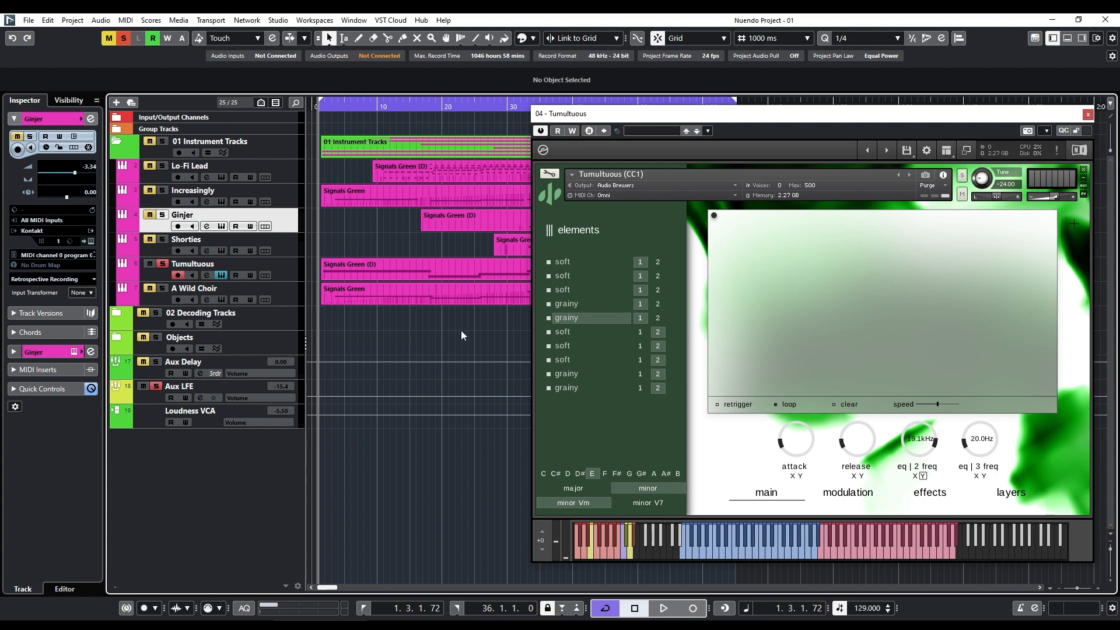
pyautogui.click(294, 269)
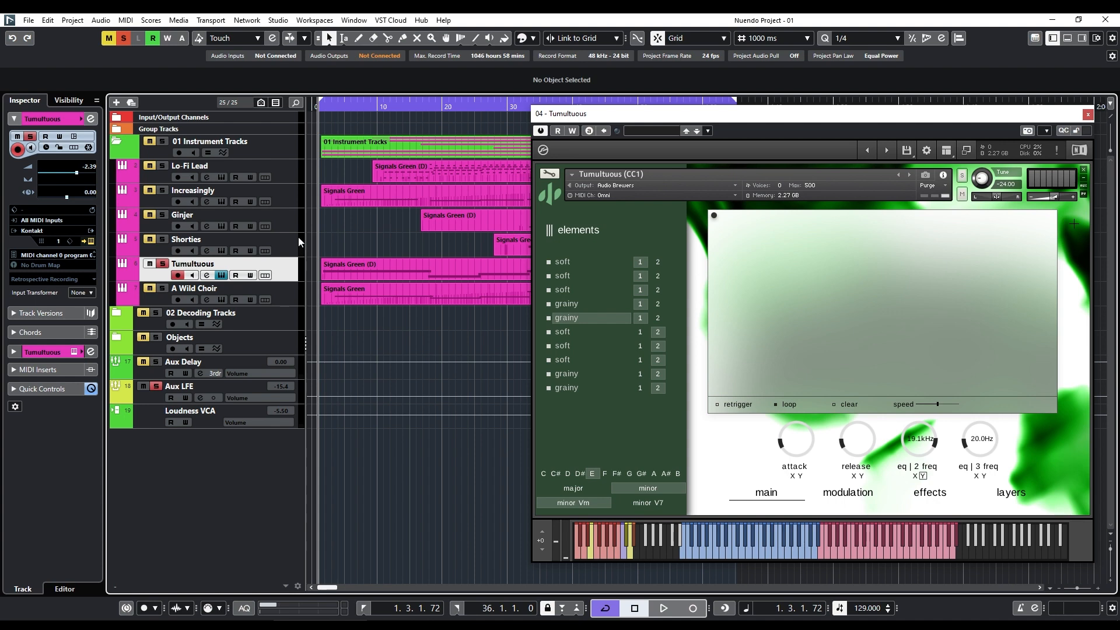
pyautogui.press('space')
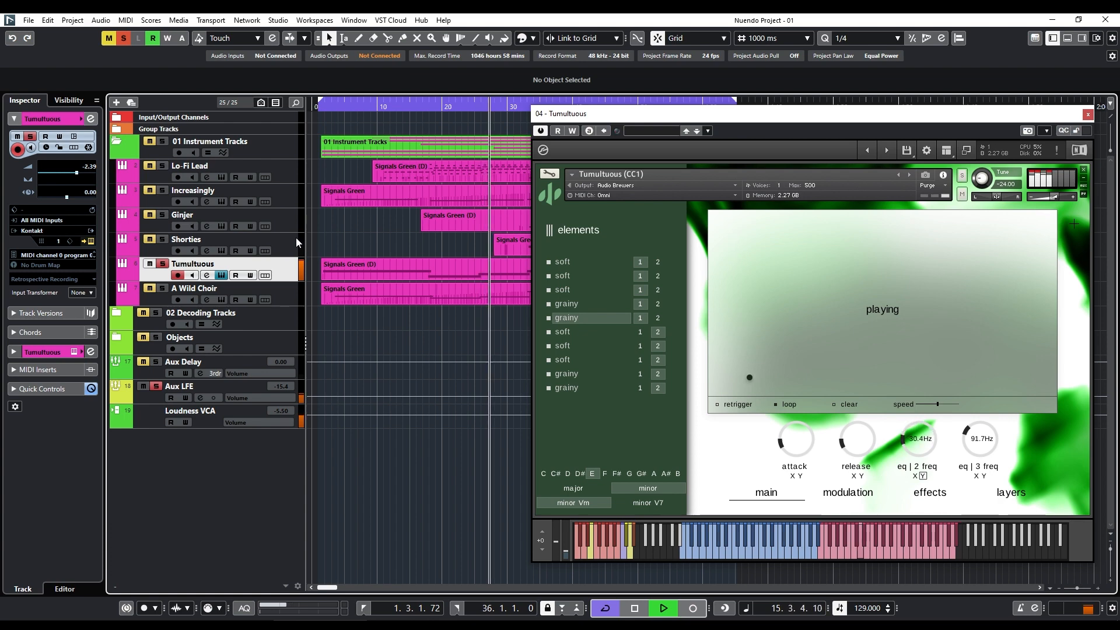
pyautogui.press('space')
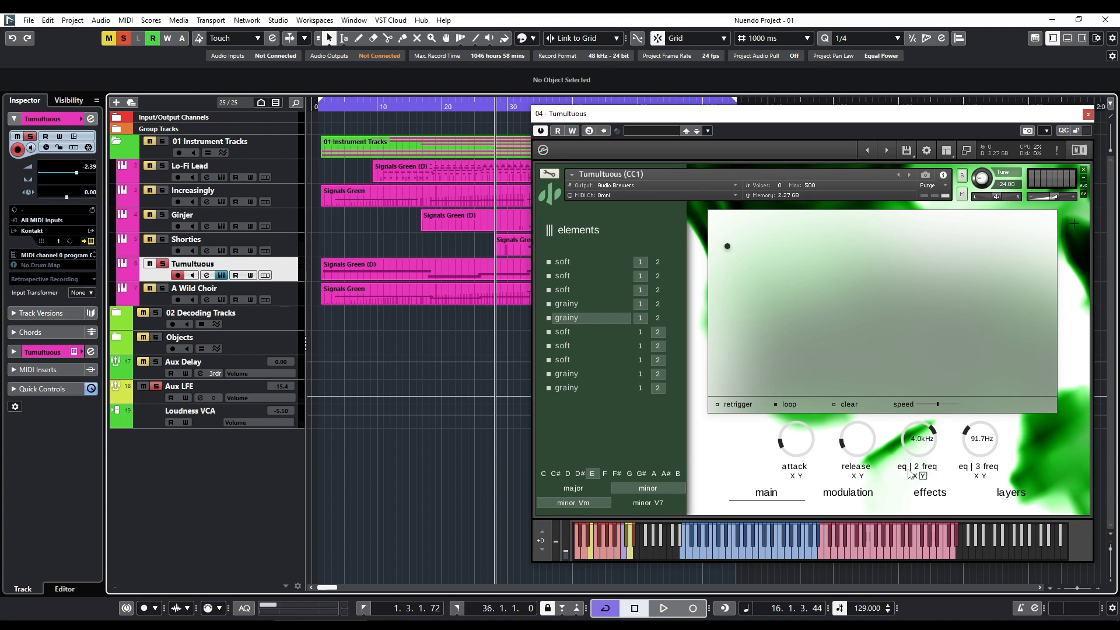
# View the Tumultuous instrument's layers and effects pages, and check the main-page control assignment options for the compressor's threshold.
pyautogui.click(1022, 495)
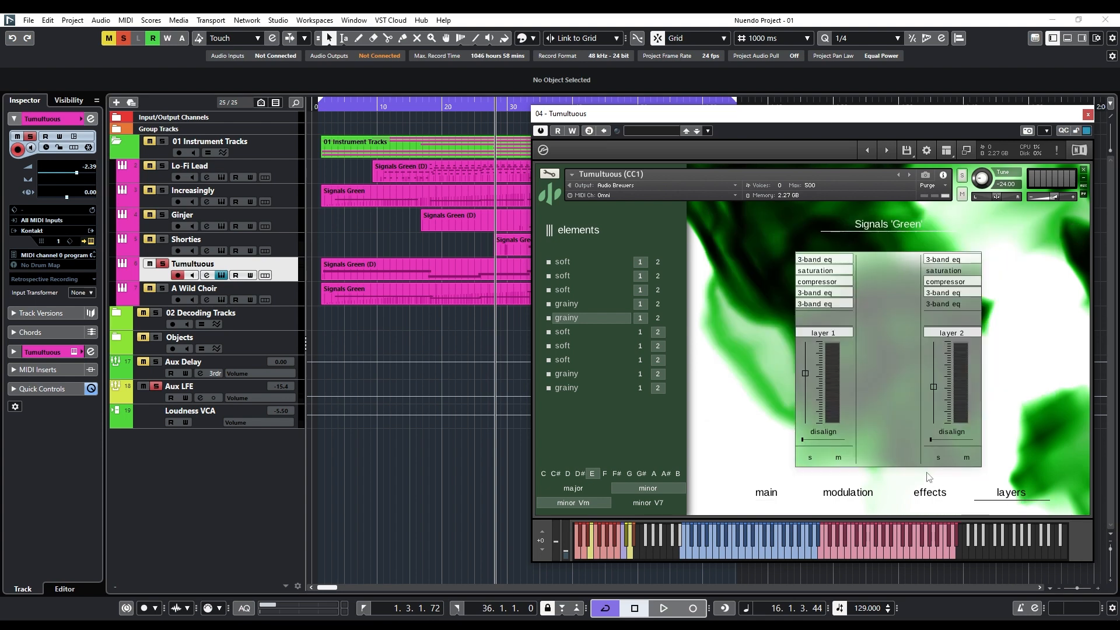
pyautogui.click(928, 492)
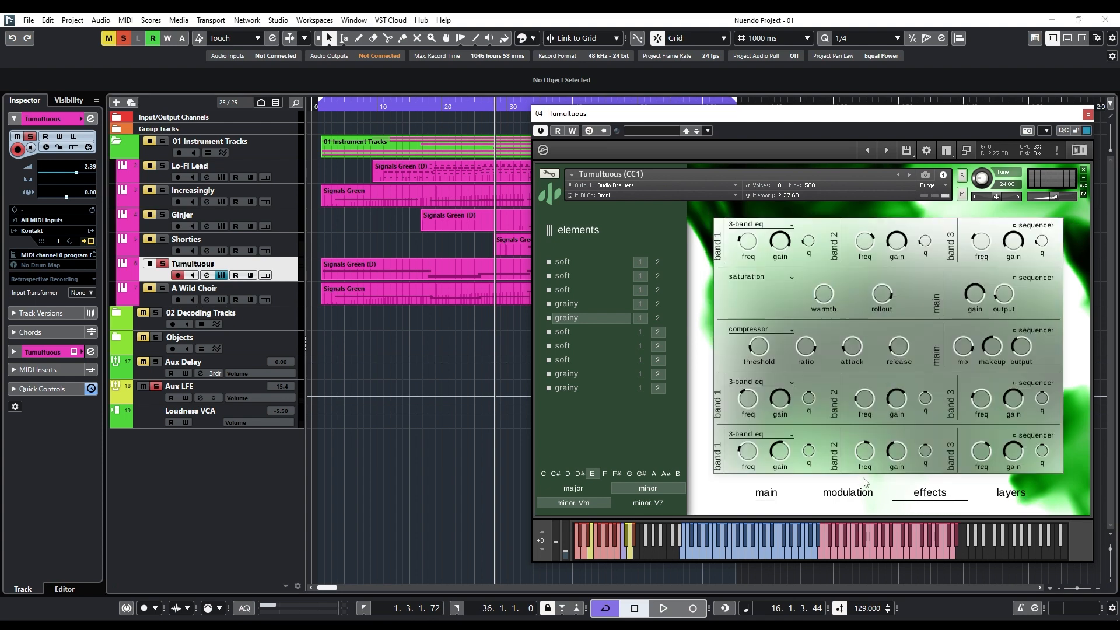
pyautogui.rightClick(756, 356)
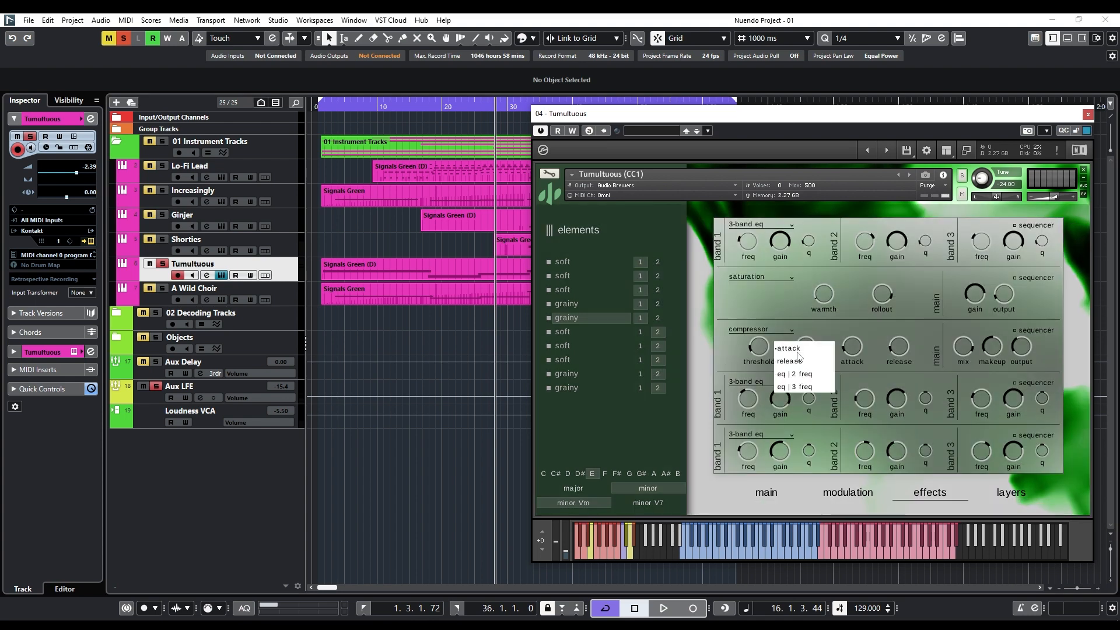
pyautogui.click(735, 358)
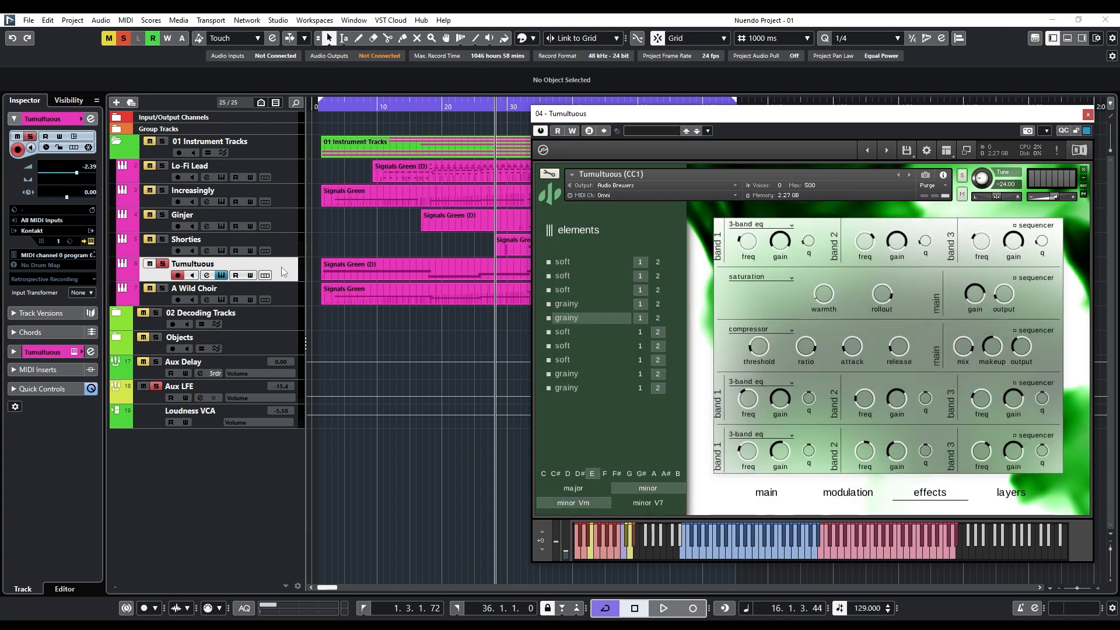
# Close the Tumultuous instrument, switch solo to the A Wild Choir track and select it, and open its instrument.
pyautogui.click(1089, 114)
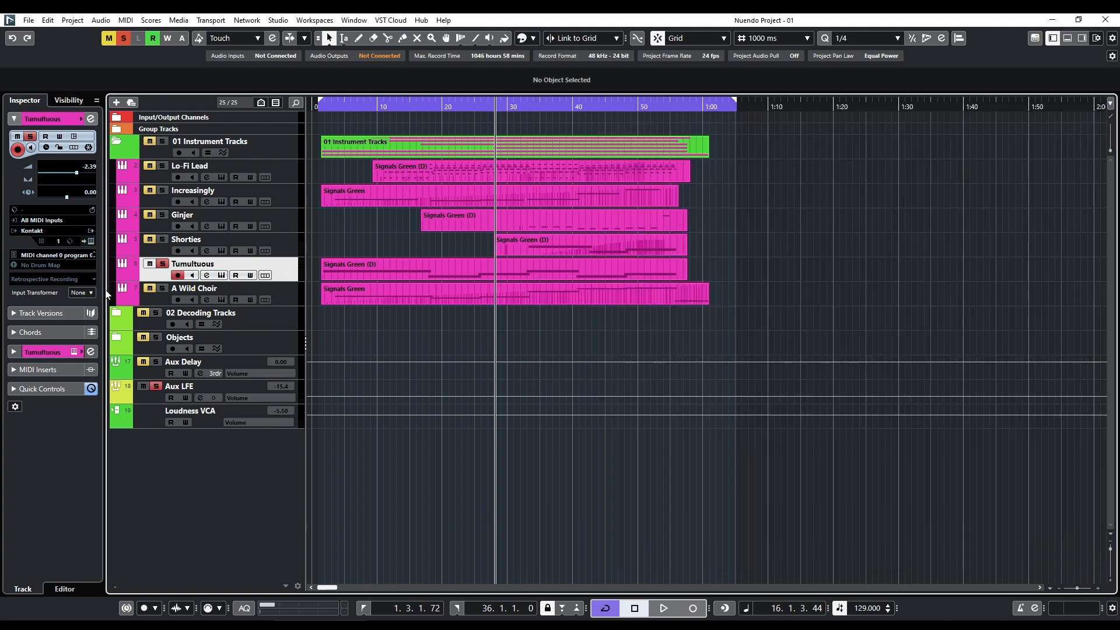
pyautogui.click(162, 264)
pyautogui.click(162, 288)
pyautogui.click(259, 303)
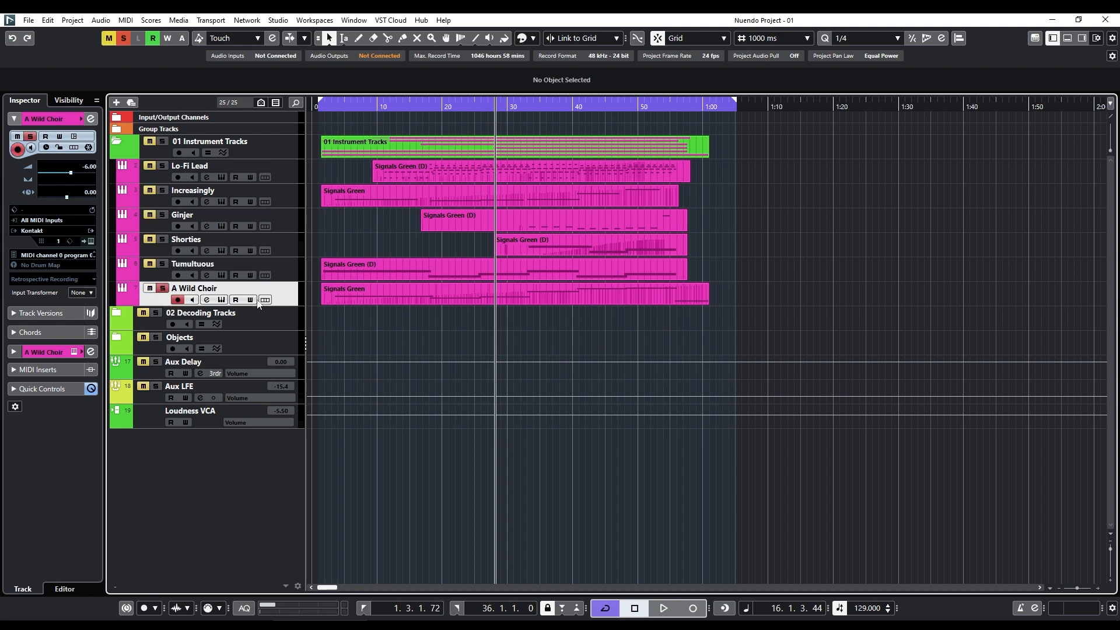
pyautogui.click(221, 299)
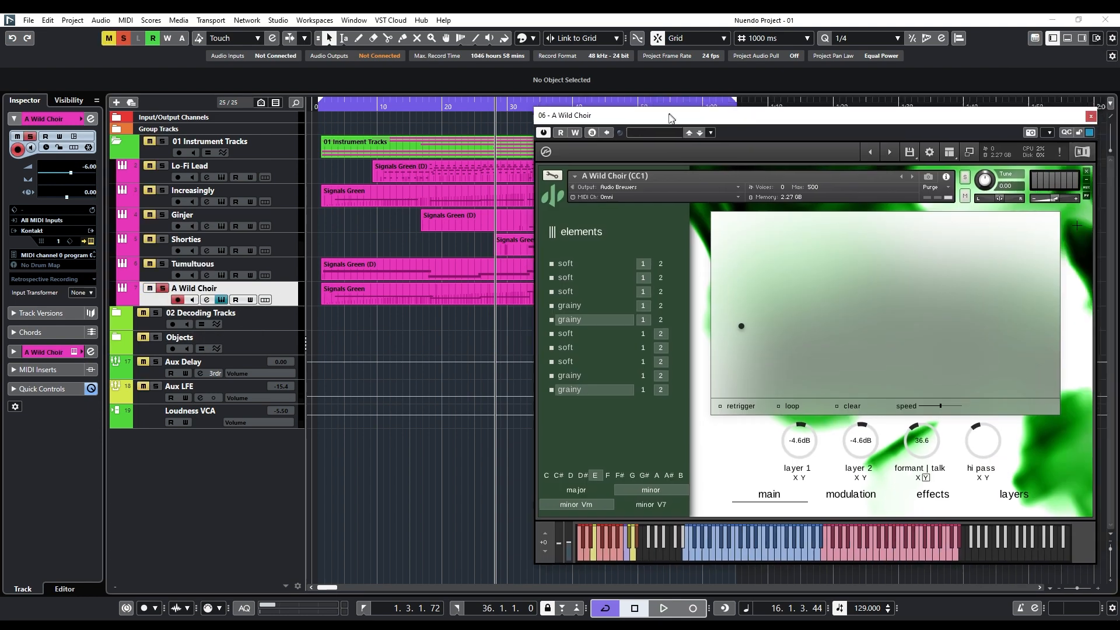
pyautogui.moveTo(669, 119); pyautogui.dragTo(665, 124)
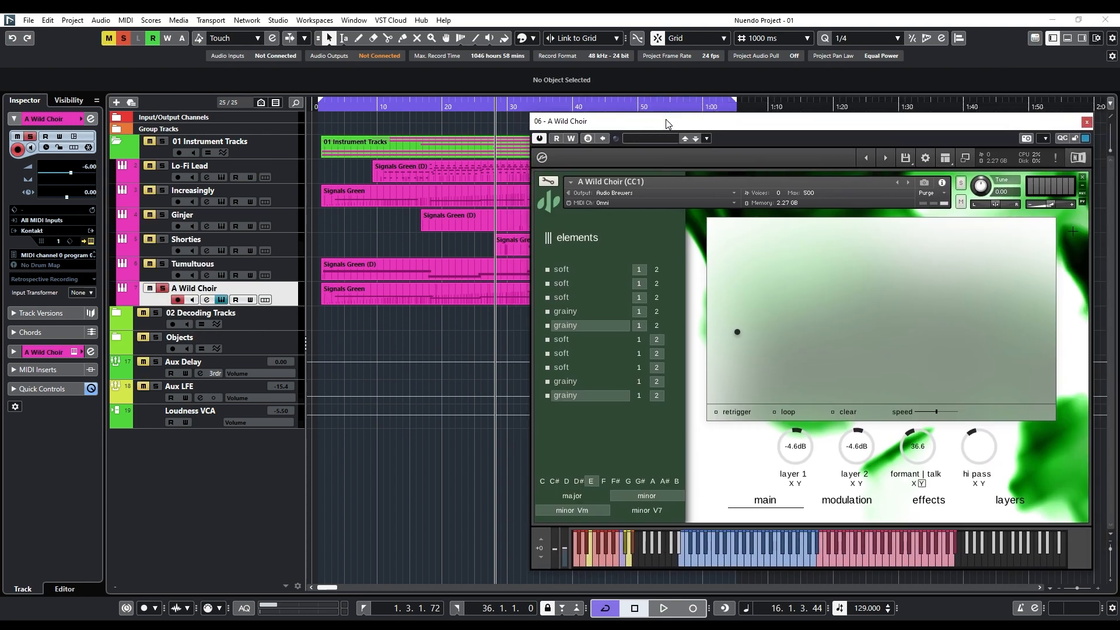
# Play the soloed A Wild Choir track from the start of the project to about bar 16.
pyautogui.click(320, 109)
pyautogui.press('space')
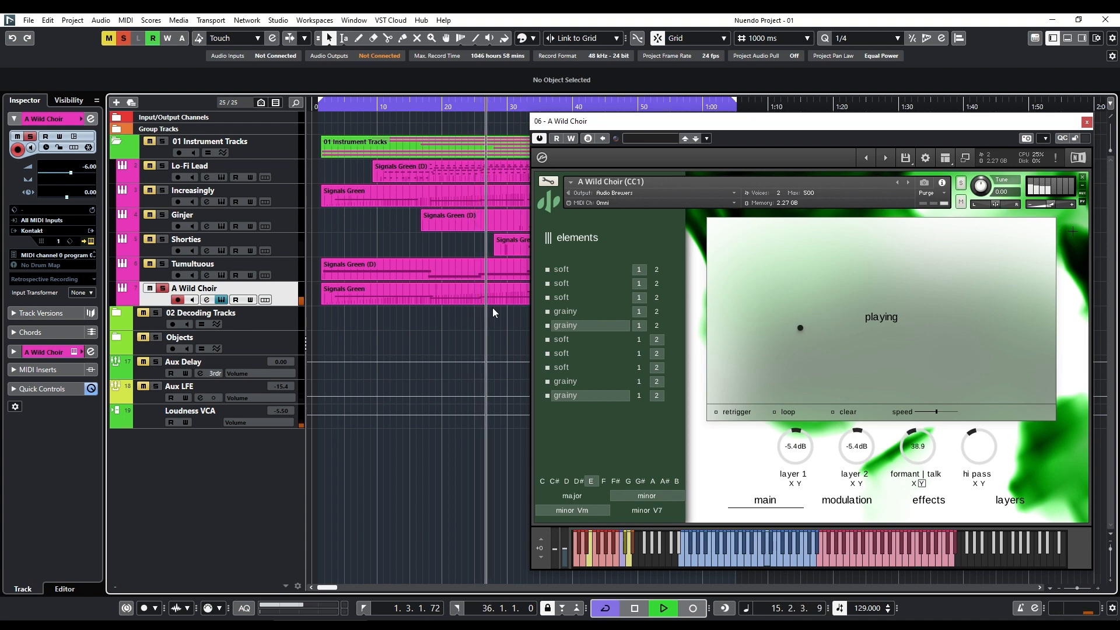
pyautogui.press('space')
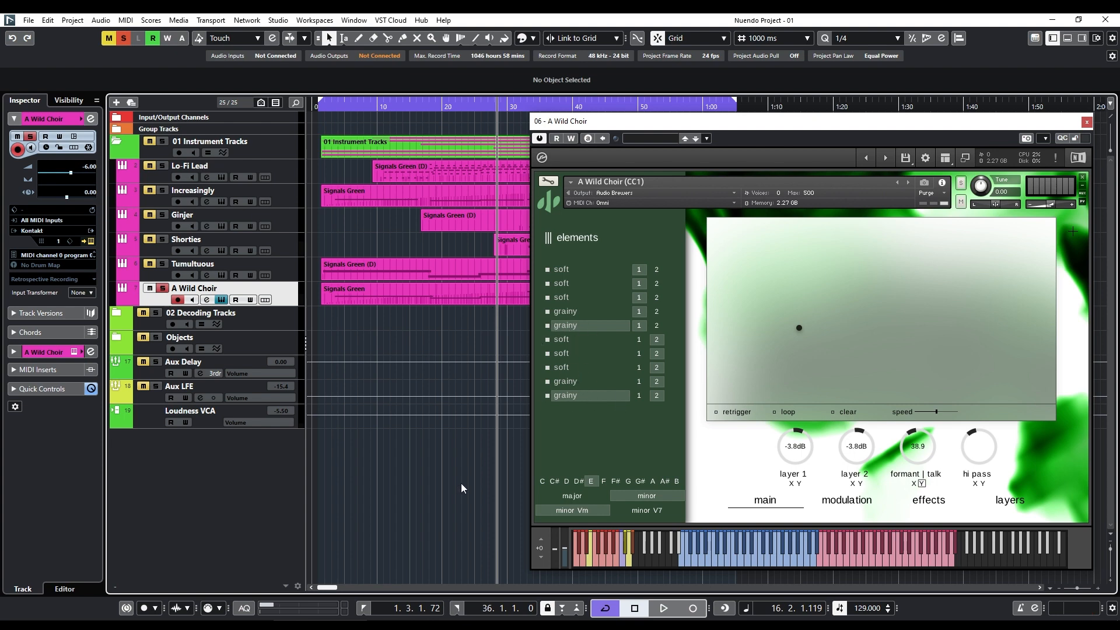
# View the A Wild Choir instrument's modulation and effects pages, and examine how the main page's formant talk control responds during playing.
pyautogui.click(847, 502)
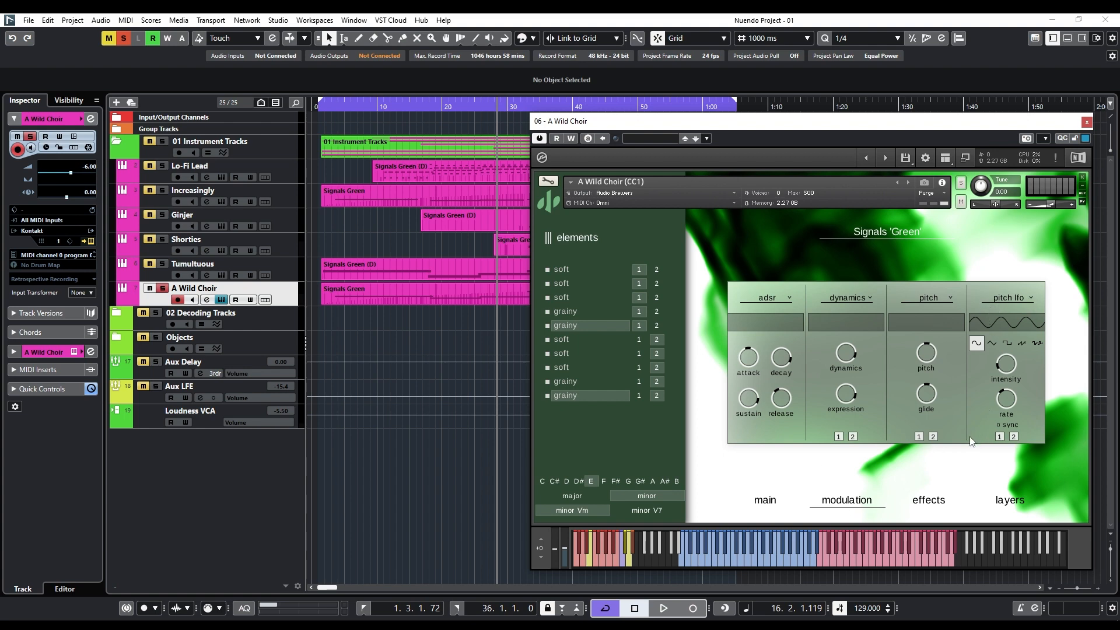
pyautogui.click(929, 502)
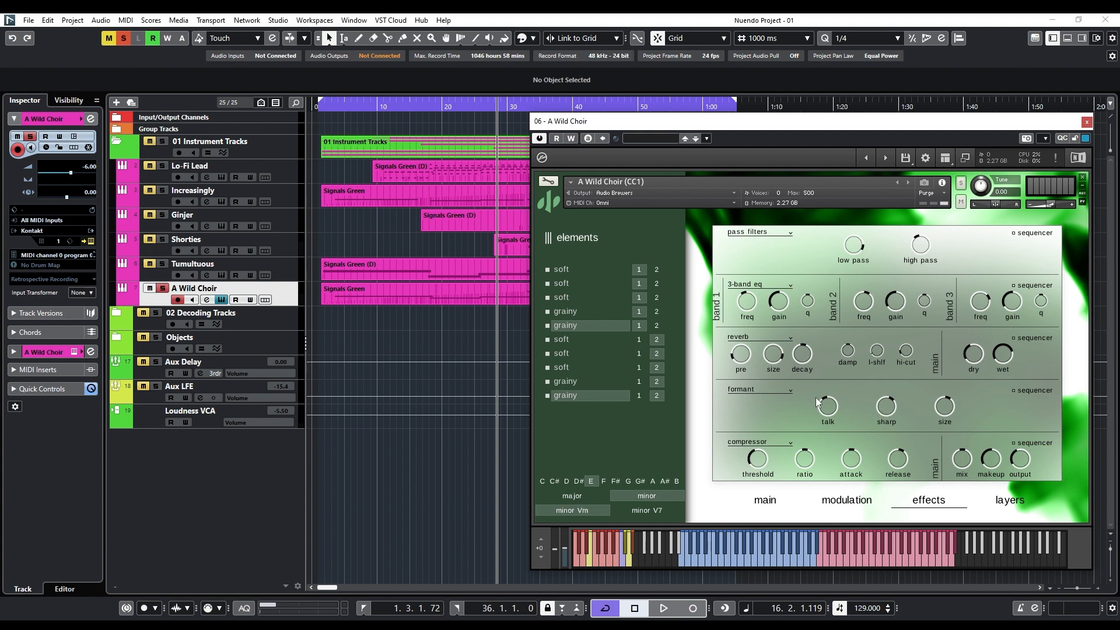
pyautogui.click(765, 502)
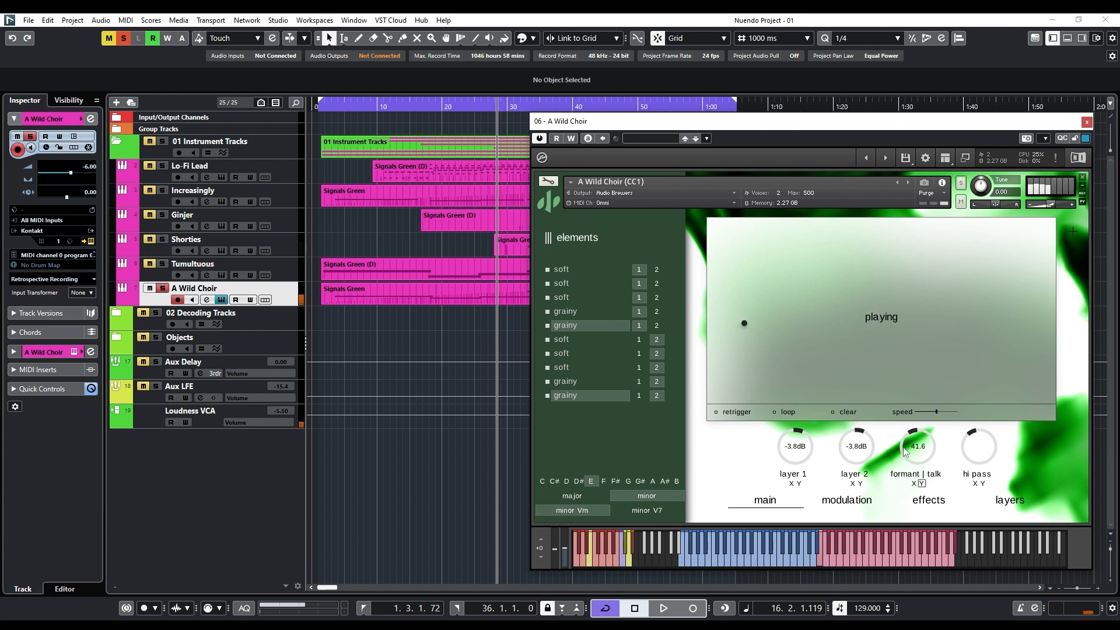
pyautogui.moveTo(903, 448); pyautogui.dragTo(899, 493)
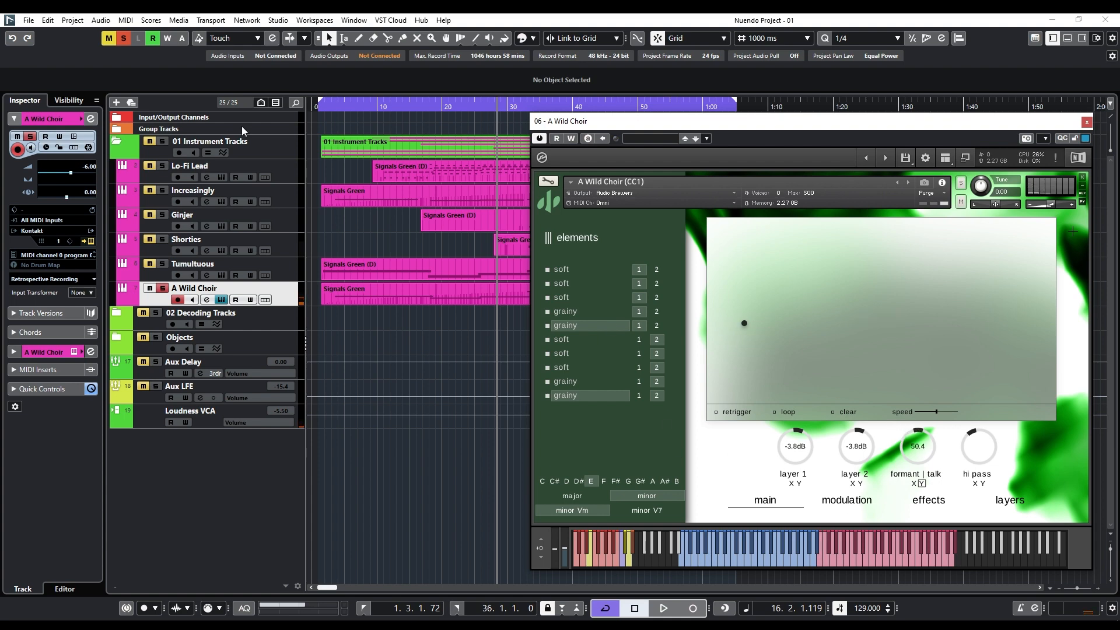
# Play A Wild Choir from the project start, and check the modulation wheel's effect on the layer faders and main page.
pyautogui.click(320, 109)
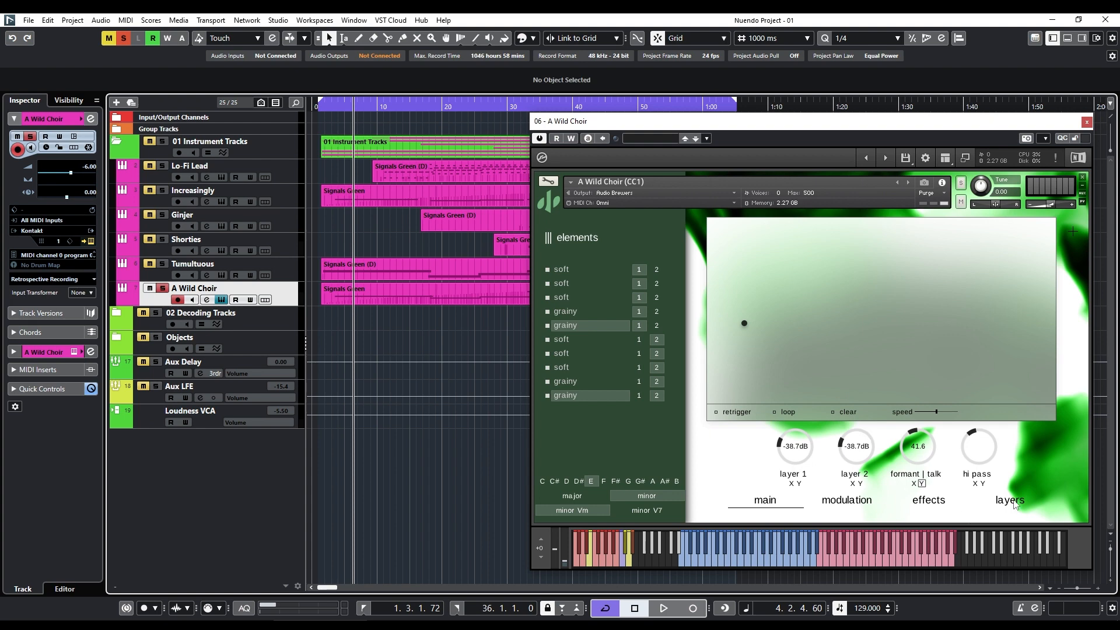
pyautogui.click(1014, 500)
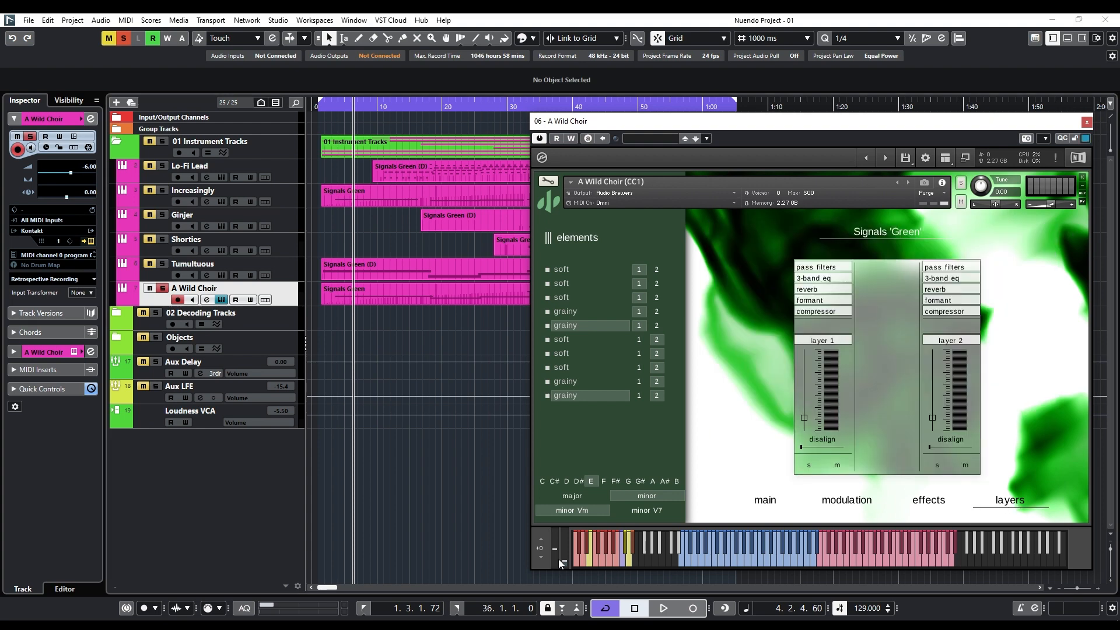
pyautogui.moveTo(568, 562)
pyautogui.mouseDown()
pyautogui.moveTo(569, 527)
pyautogui.moveTo(564, 562)
pyautogui.mouseUp()
pyautogui.click(759, 509)
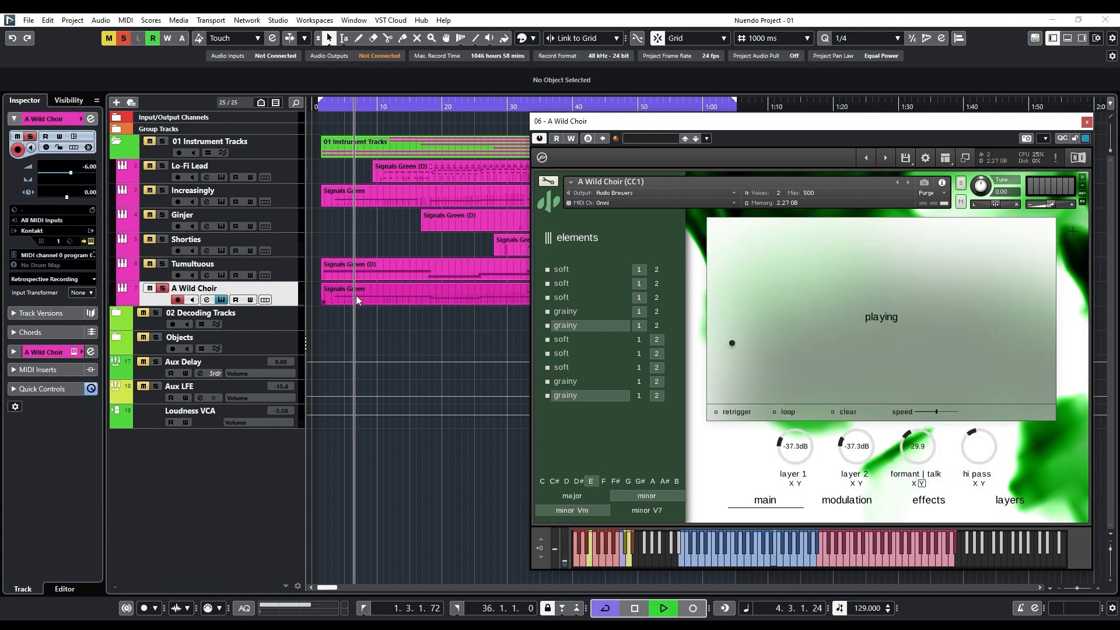
# Turn off solo on the A Wild Choir track, close its instrument, and return the playhead to the project start.
pyautogui.click(165, 289)
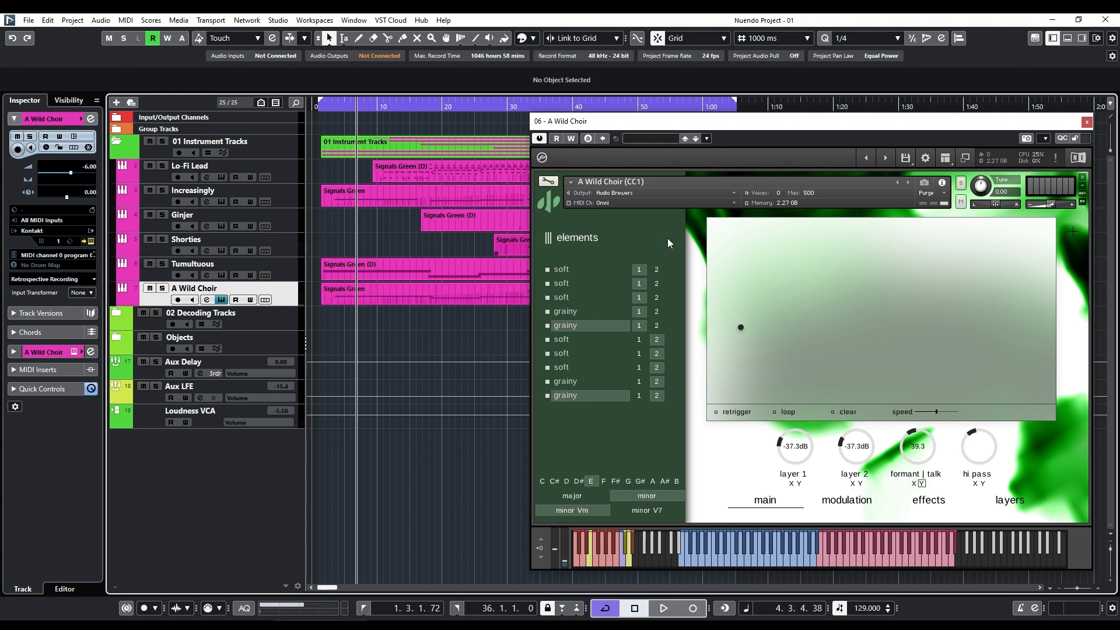
pyautogui.click(1087, 122)
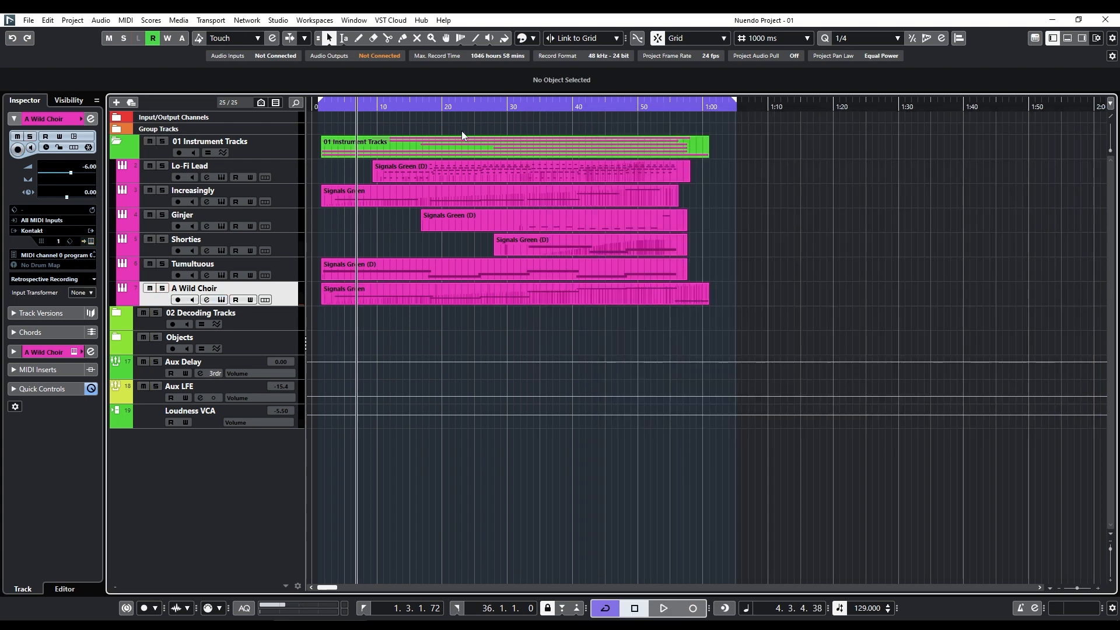
pyautogui.click(320, 113)
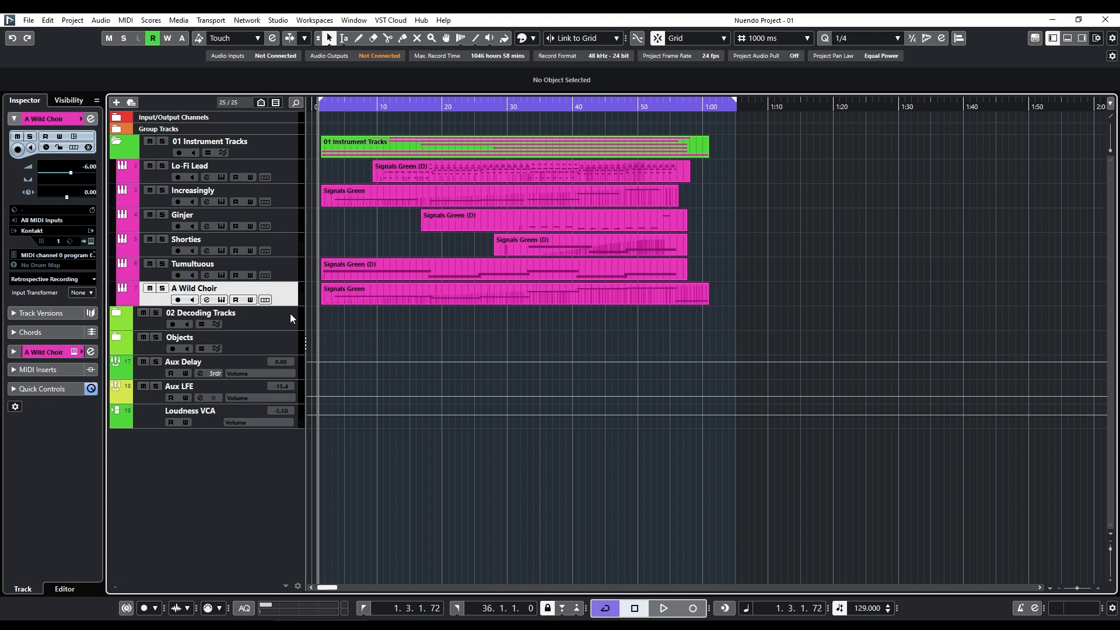
# Freeze all six instrument tracks from Lo-Fi Lead to A Wild Choir.
pyautogui.click(292, 176)
pyautogui.rightClick(286, 174)
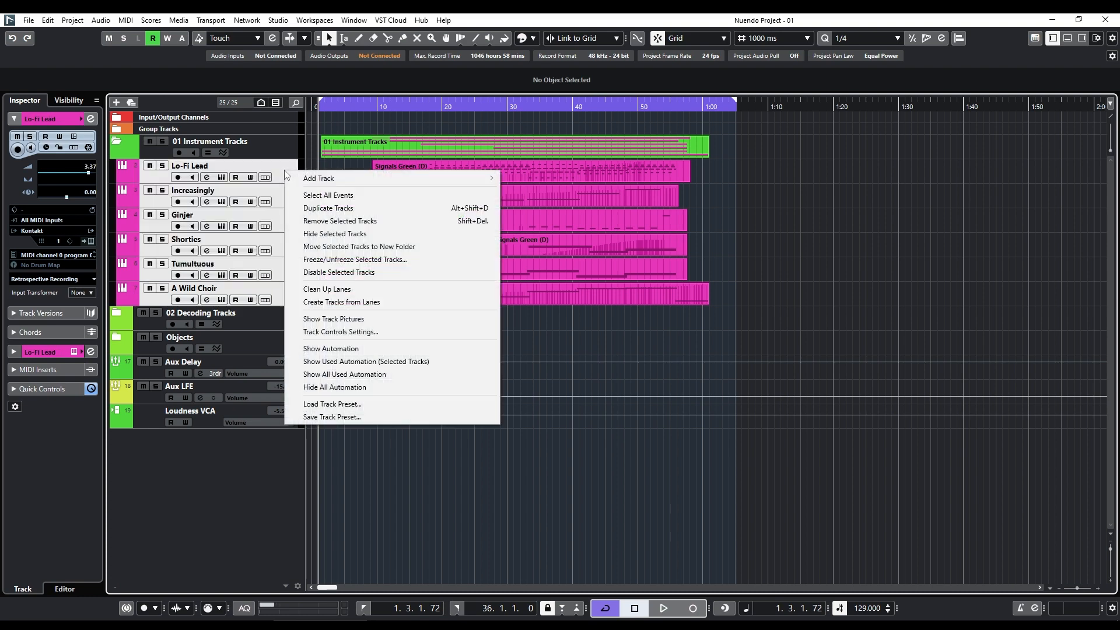
pyautogui.click(298, 262)
pyautogui.press('Return')
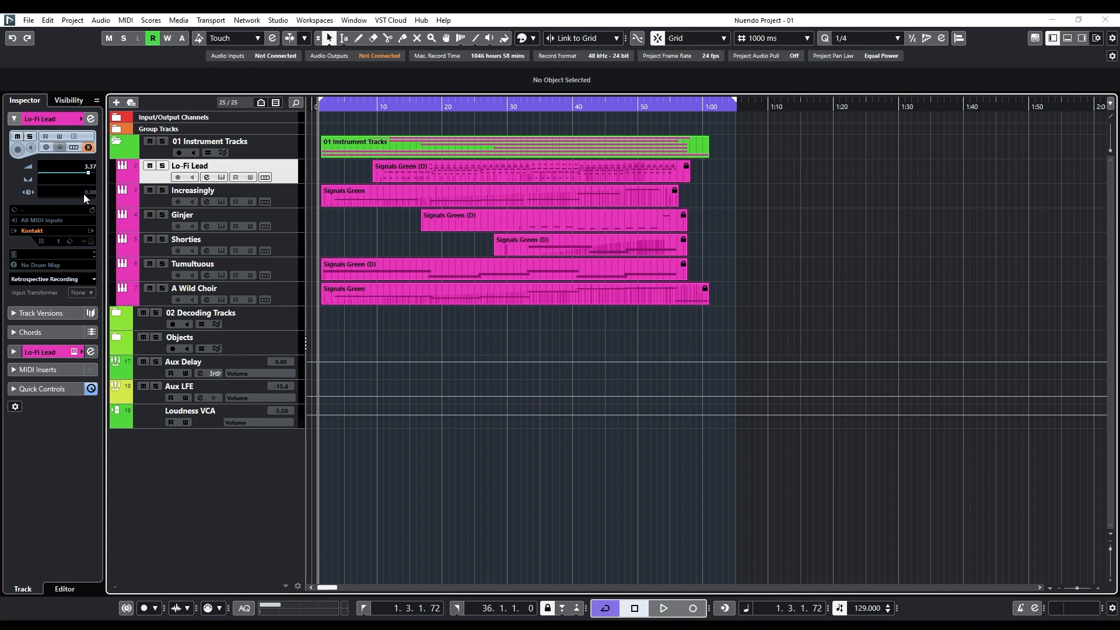
# Open the MixConsole, inspect the Lo-Fi Lead and Increasingly channels, and select the decoder channels from Lo-Fi Lead Dec to Shorties Dec.
pyautogui.press('F3')
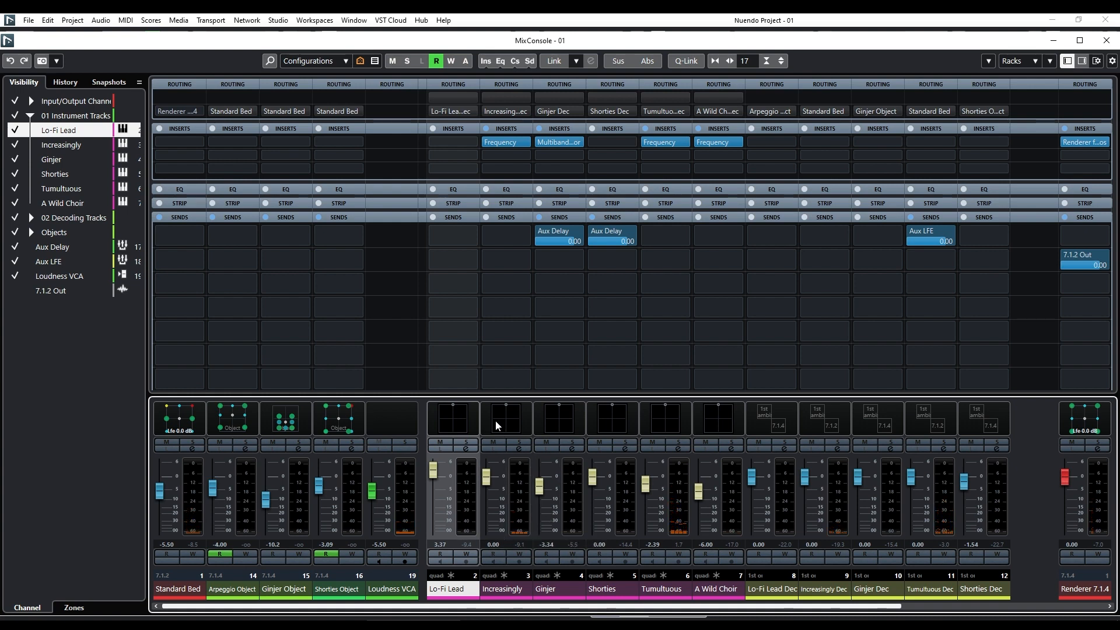
pyautogui.click(499, 590)
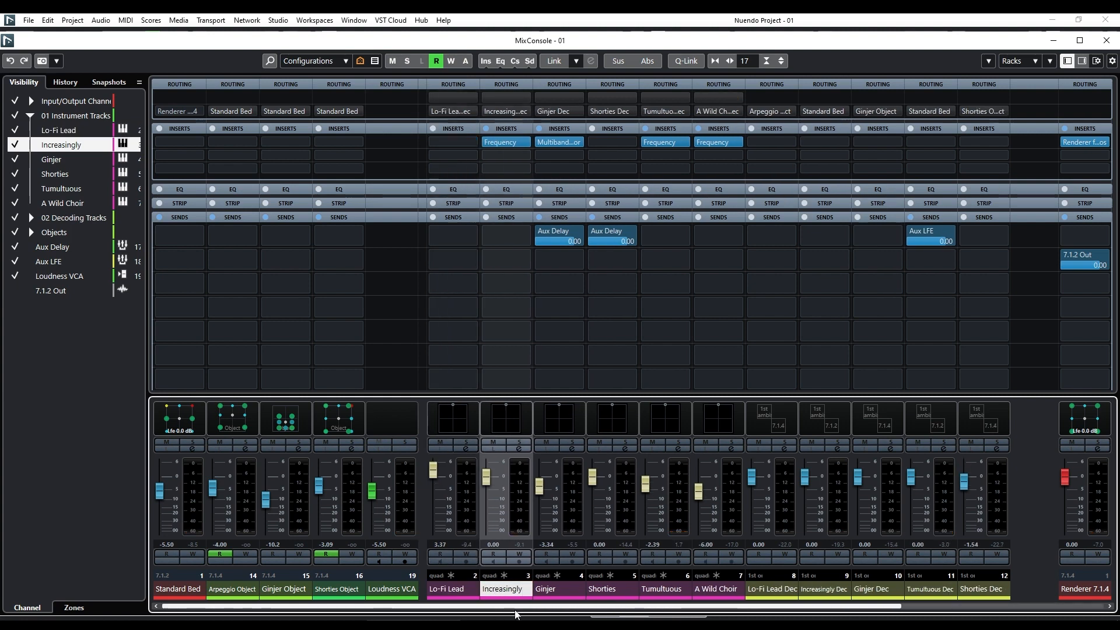
pyautogui.click(448, 589)
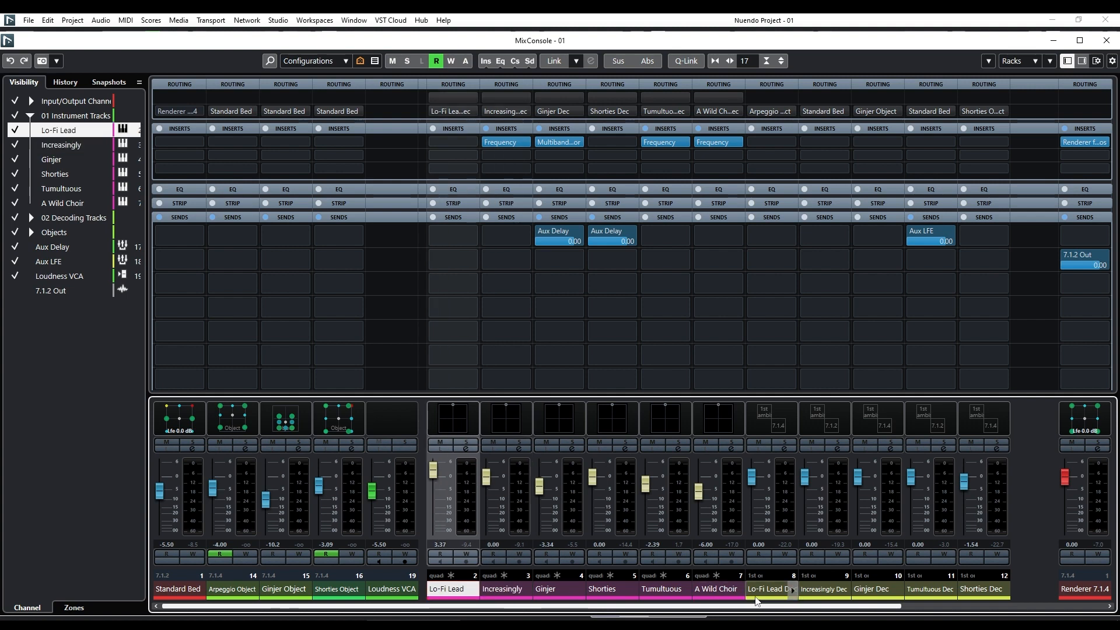
pyautogui.keyDown('ctrl'); pyautogui.click(760, 590); pyautogui.keyUp('ctrl')
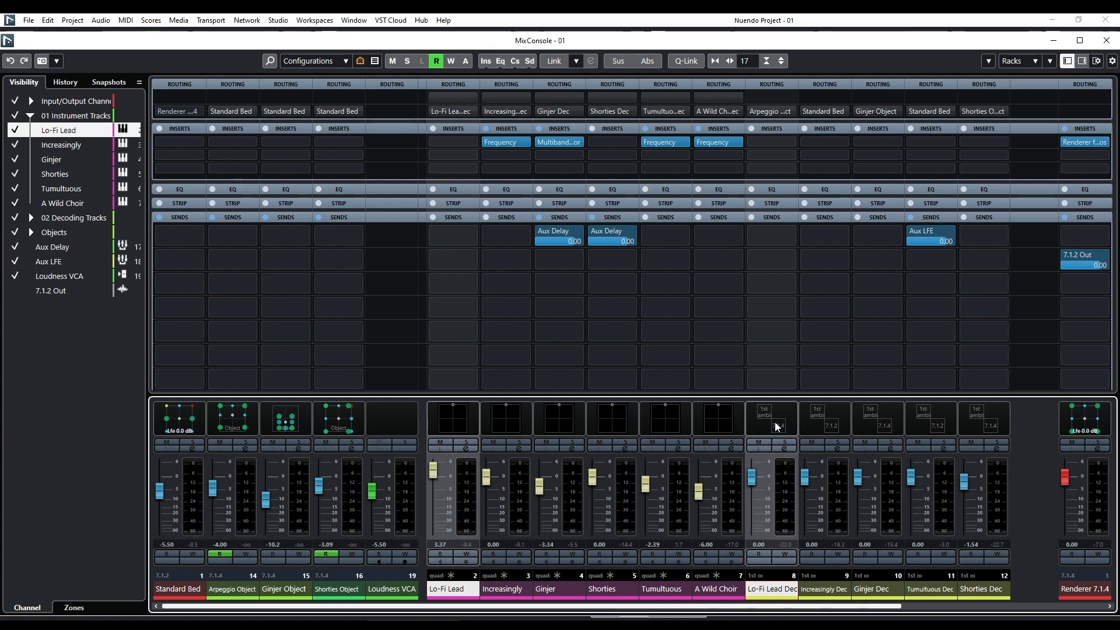
pyautogui.click(764, 589)
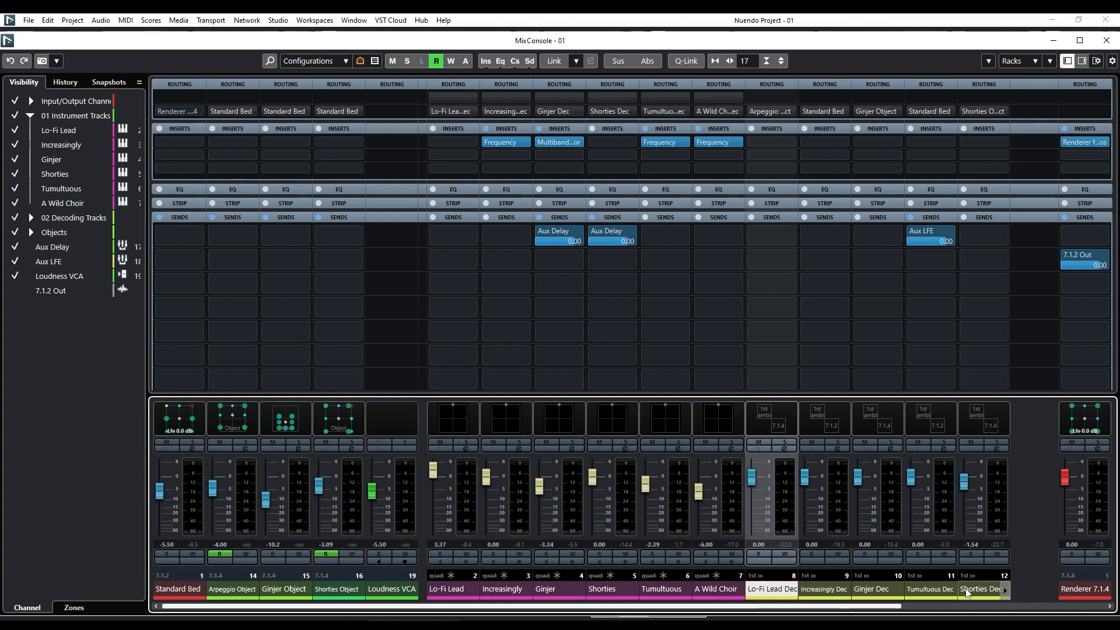
pyautogui.keyDown('shift'); pyautogui.click(980, 591); pyautogui.keyUp('shift')
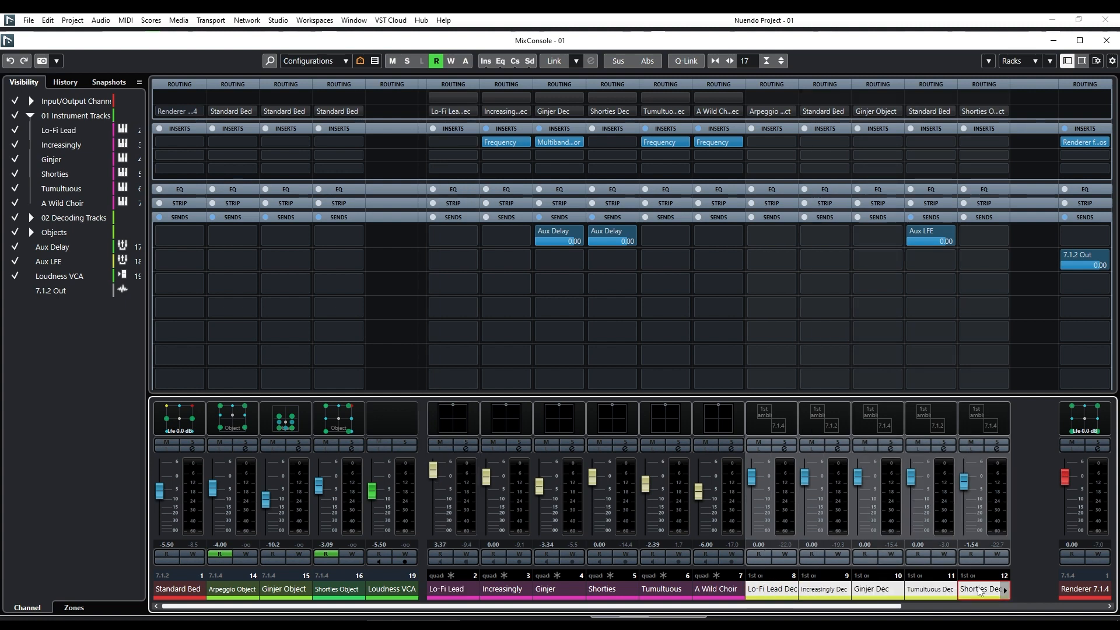
# Check the panner options on the Lo-Fi Lead channel, dismiss them, and select only the Lo-Fi Lead Dec channel.
pyautogui.rightClick(452, 413)
pyautogui.moveTo(547, 438)
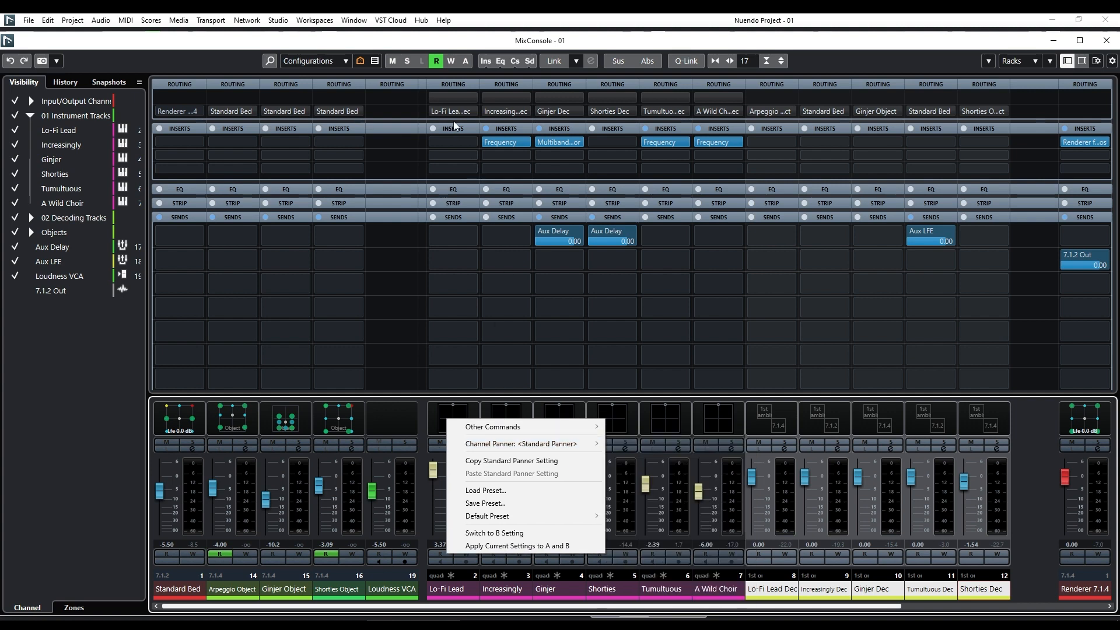
pyautogui.click(763, 589)
pyautogui.click(760, 594)
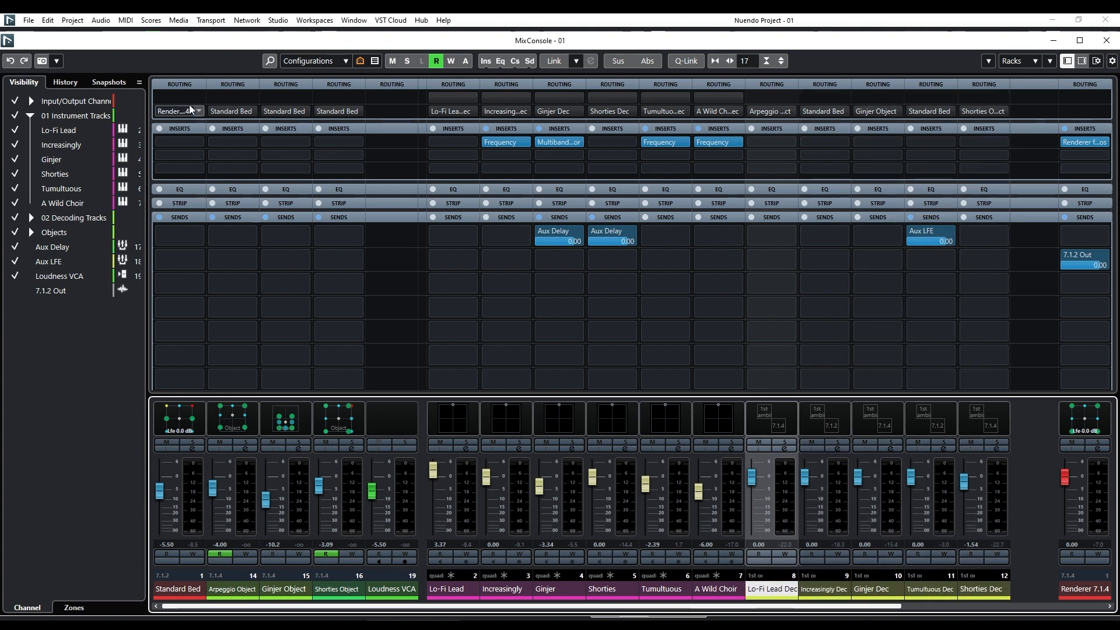
# View the ADM Authoring for Dolby Atmos settings and its Setup Assistant, and close both without making changes.
pyautogui.click(178, 20)
pyautogui.moveTo(133, 23)
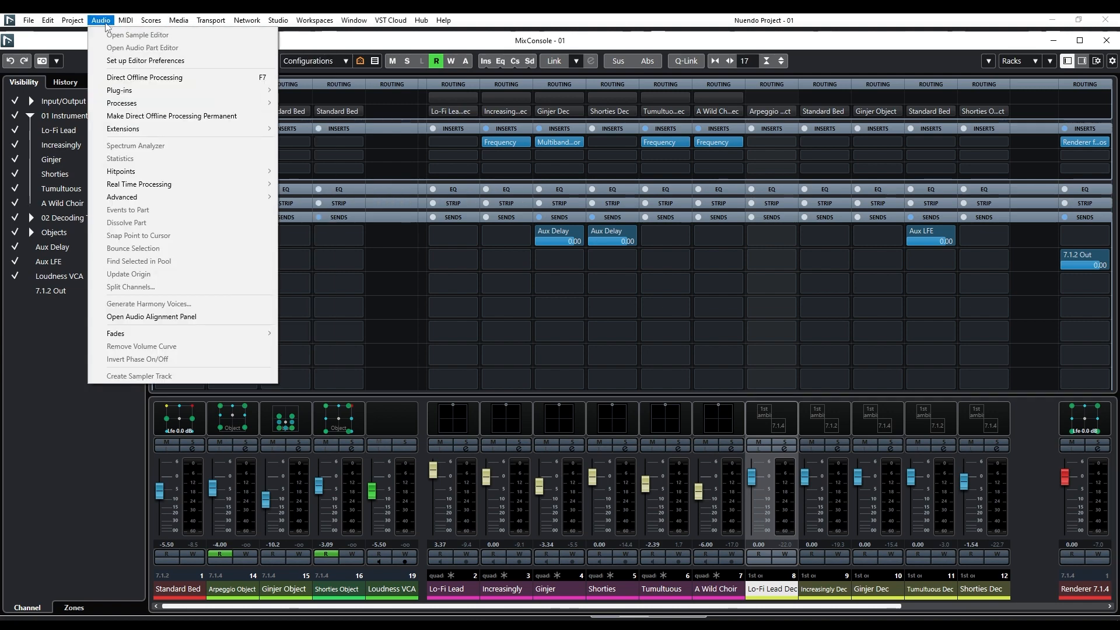
pyautogui.moveTo(73, 21)
pyautogui.click(77, 170)
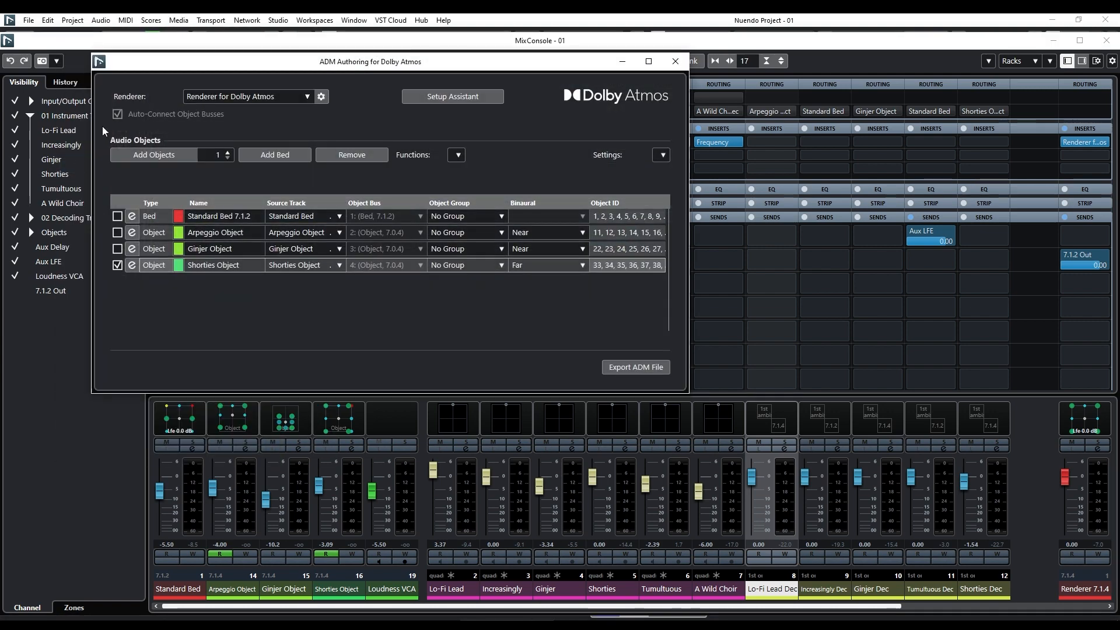
pyautogui.moveTo(144, 61); pyautogui.dragTo(218, 112)
pyautogui.click(474, 145)
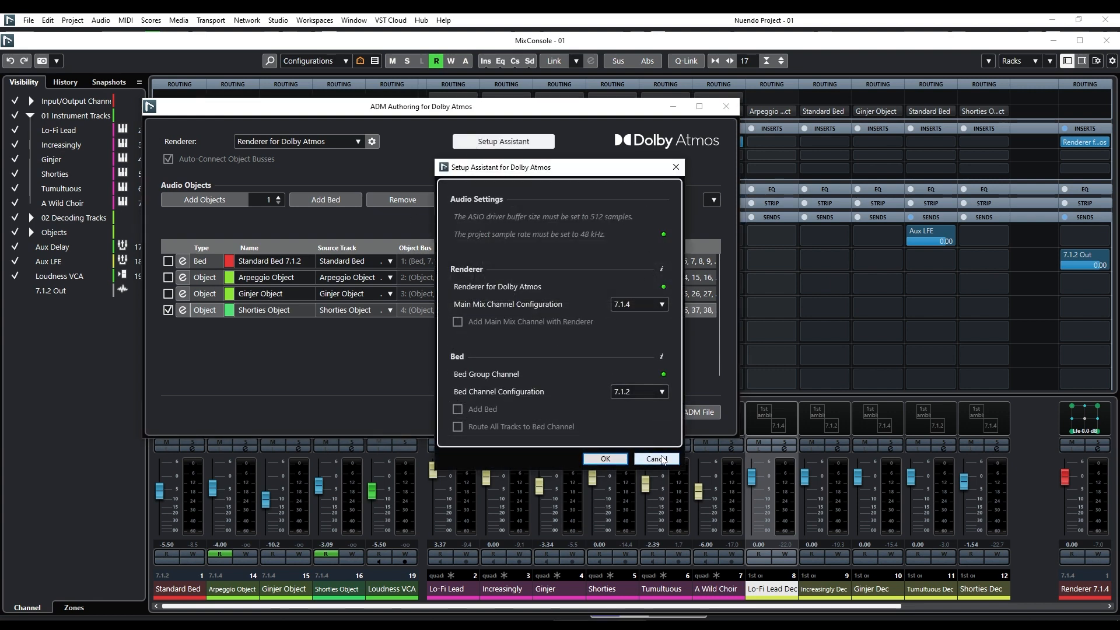
pyautogui.click(657, 458)
pyautogui.click(726, 107)
# Select the decoder channels from Lo-Fi Lead Dec to A Wild Choir Dec, then select and solo only Lo-Fi Lead Dec.
pyautogui.click(967, 607)
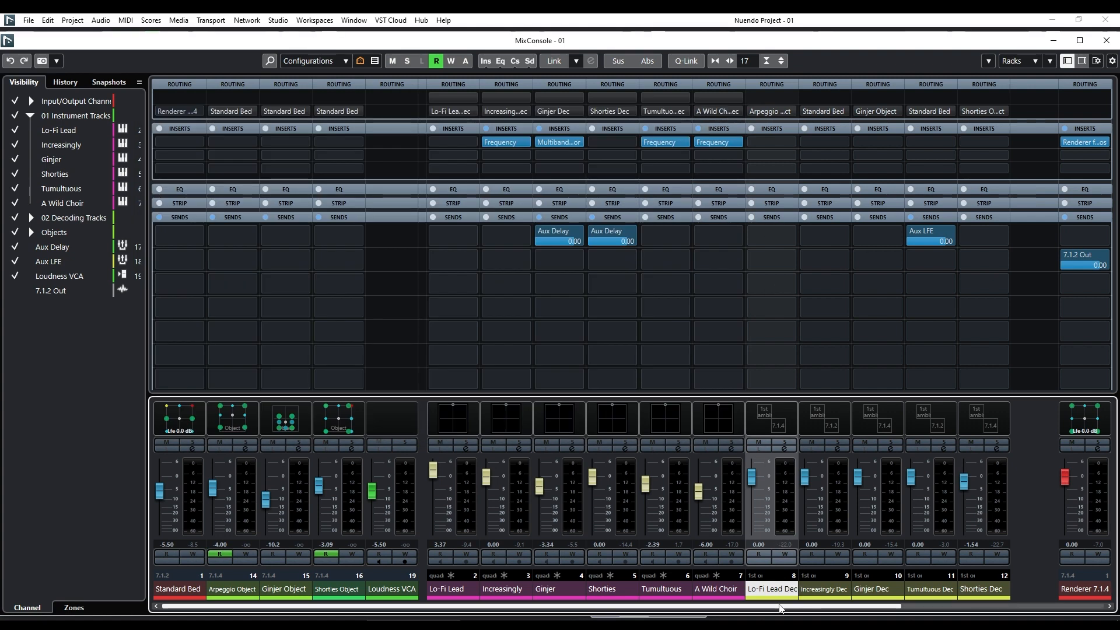
pyautogui.keyDown('shift'); pyautogui.click(878, 589); pyautogui.keyUp('shift')
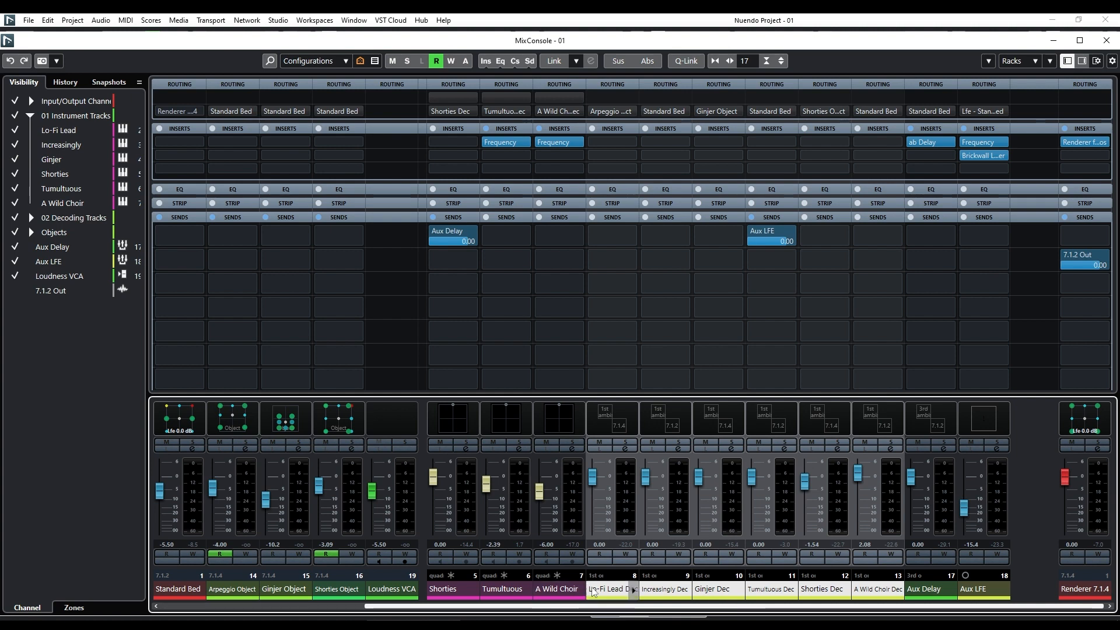
pyautogui.click(592, 589)
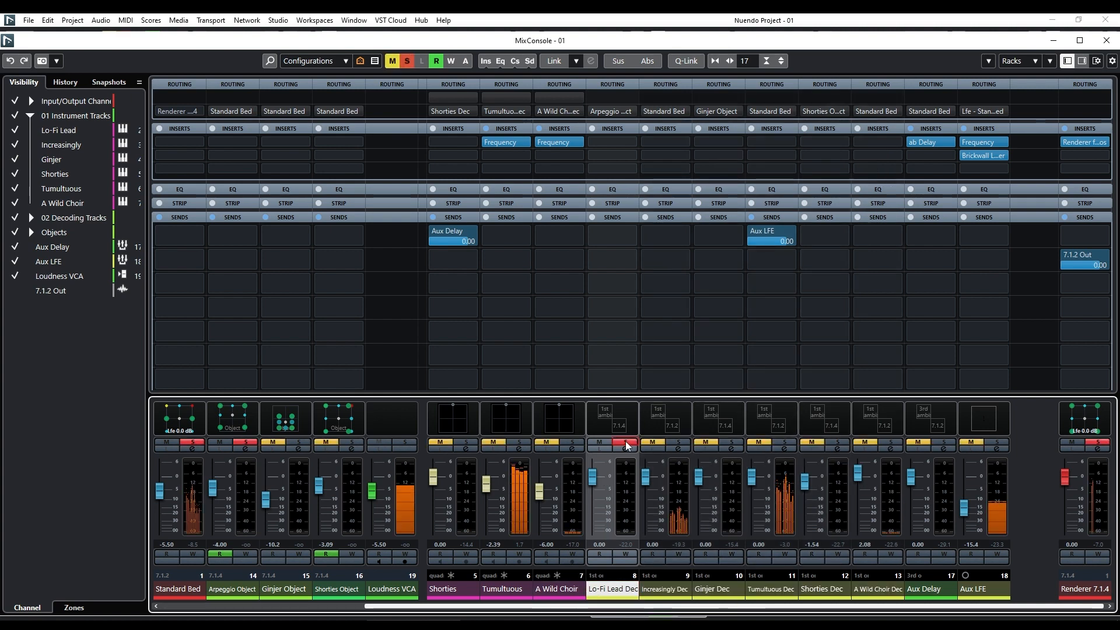
# Close the MixConsole, play the soloed Lo-Fi Lead track from about 18 seconds, and reopen the MixConsole to check its signal.
pyautogui.click(1106, 40)
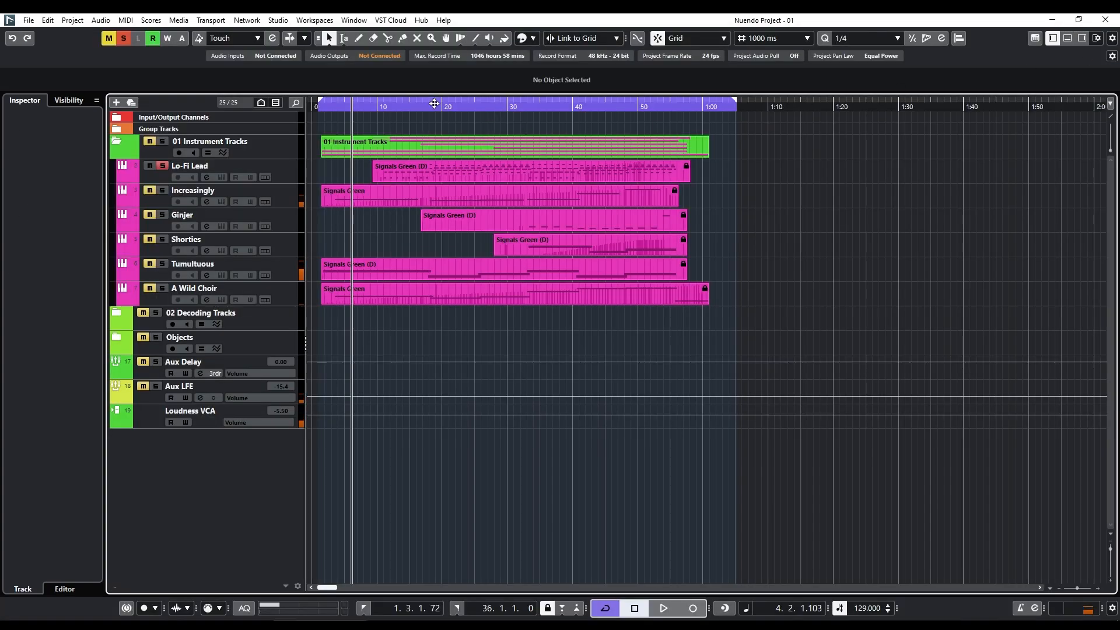
pyautogui.click(436, 105)
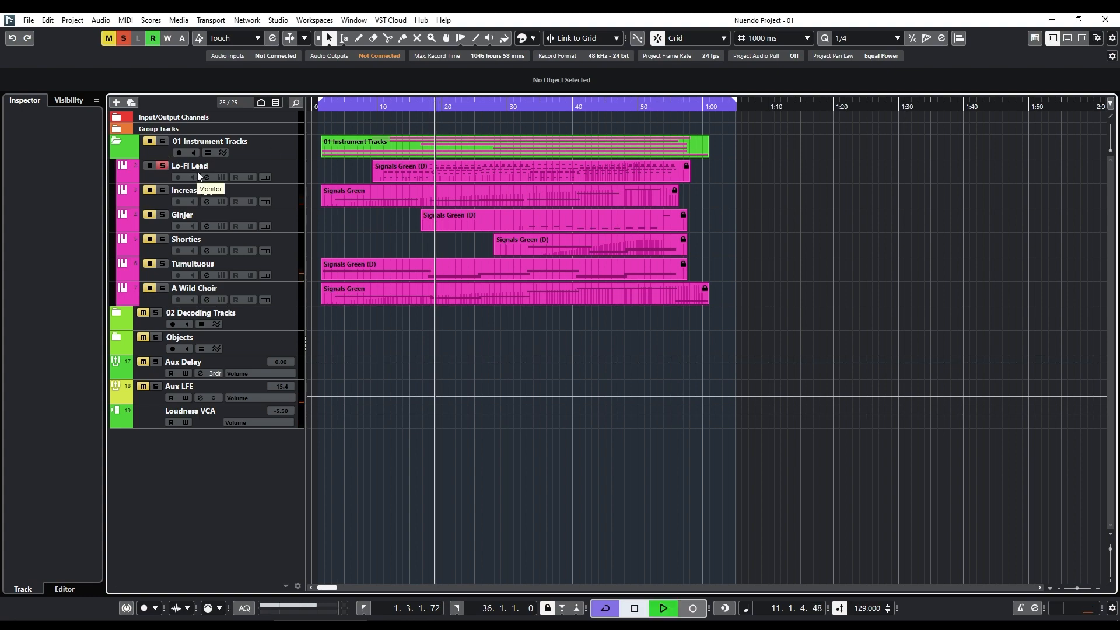
pyautogui.press('F3')
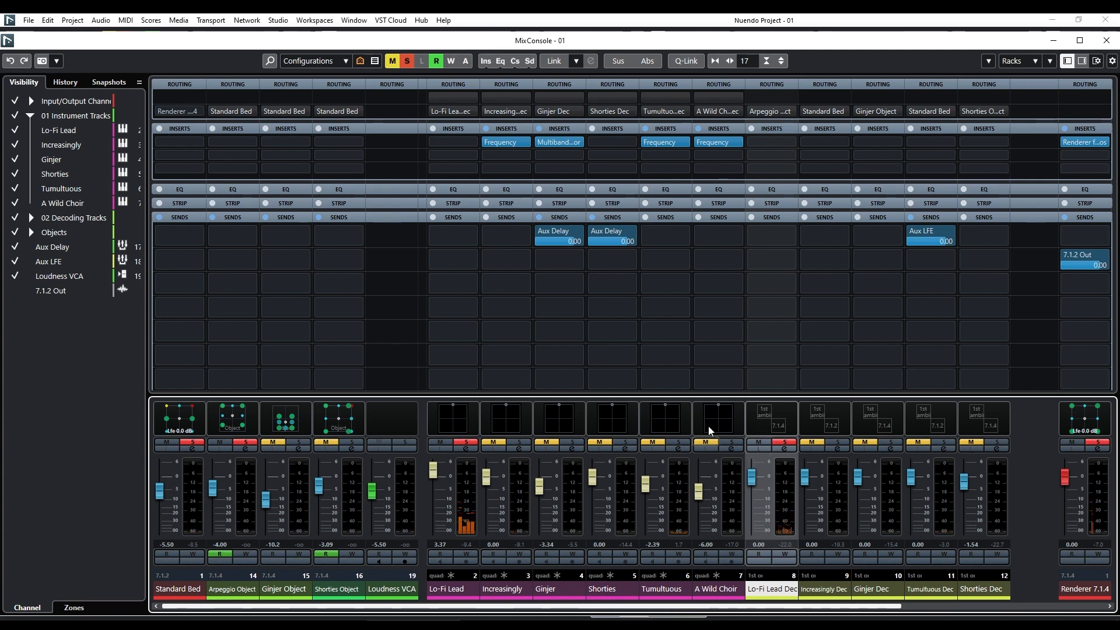
# Maximize the MixConsole, select the Arpeggio Object channel, and open its VST MultiPanner.
pyautogui.doubleClick(486, 50)
pyautogui.click(228, 595)
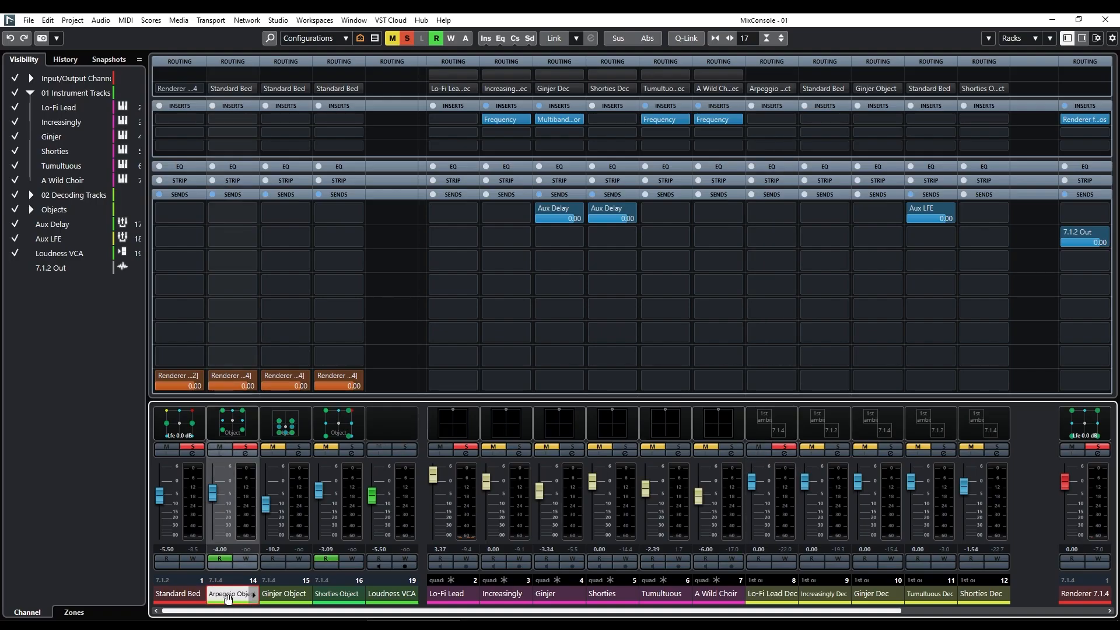
pyautogui.doubleClick(229, 423)
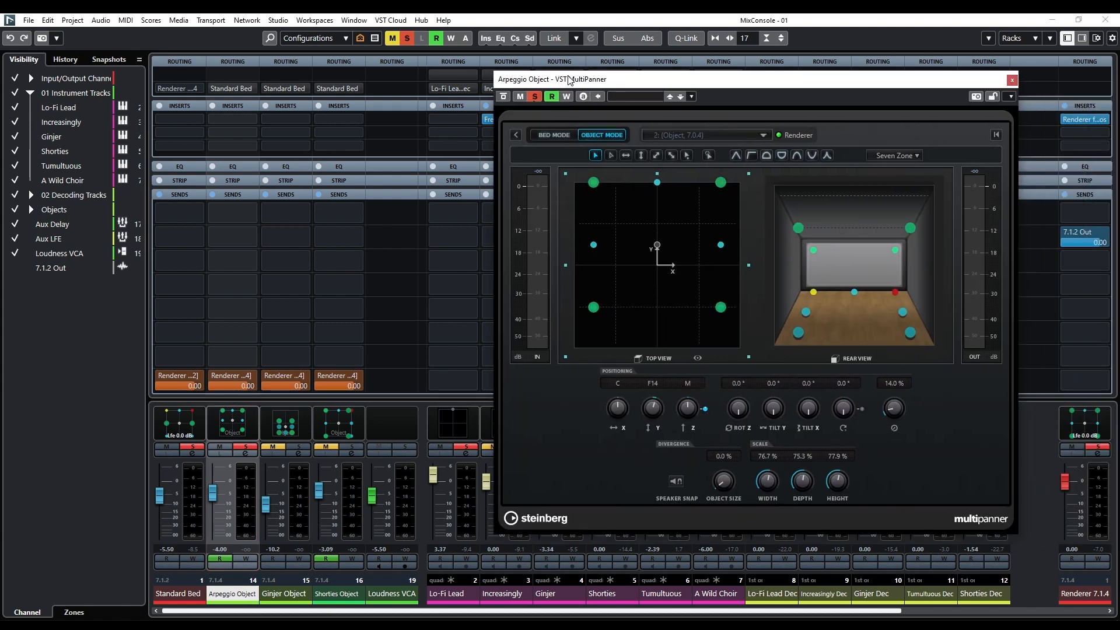
pyautogui.moveTo(569, 80); pyautogui.dragTo(442, 80)
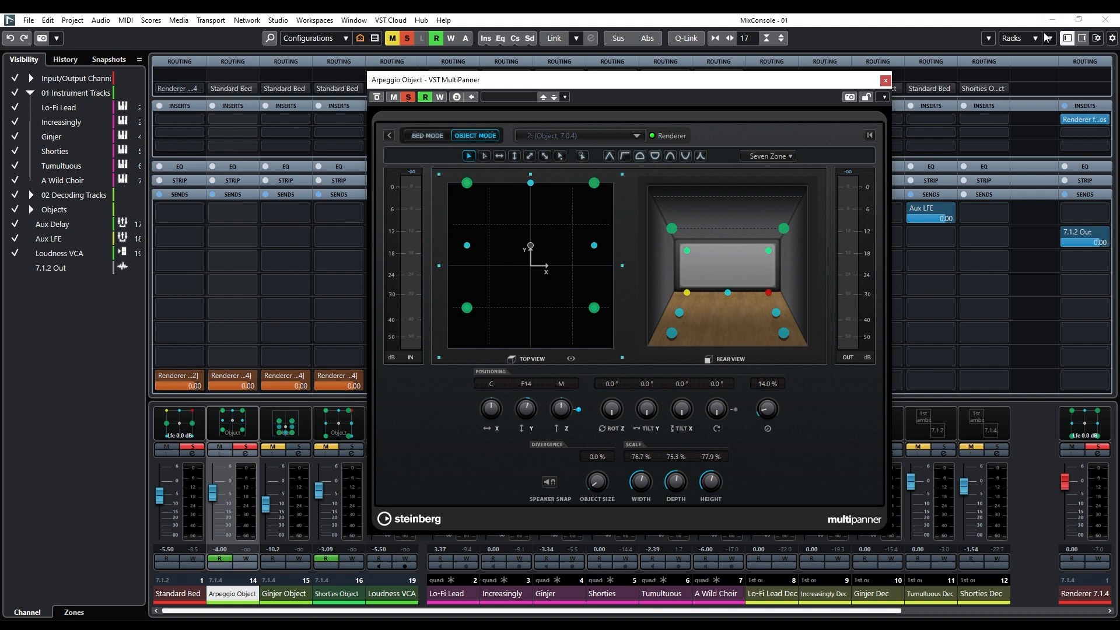
# Return to the project window and move the Arpeggio Object MultiPanner clear of the start of the timeline.
pyautogui.click(1102, 22)
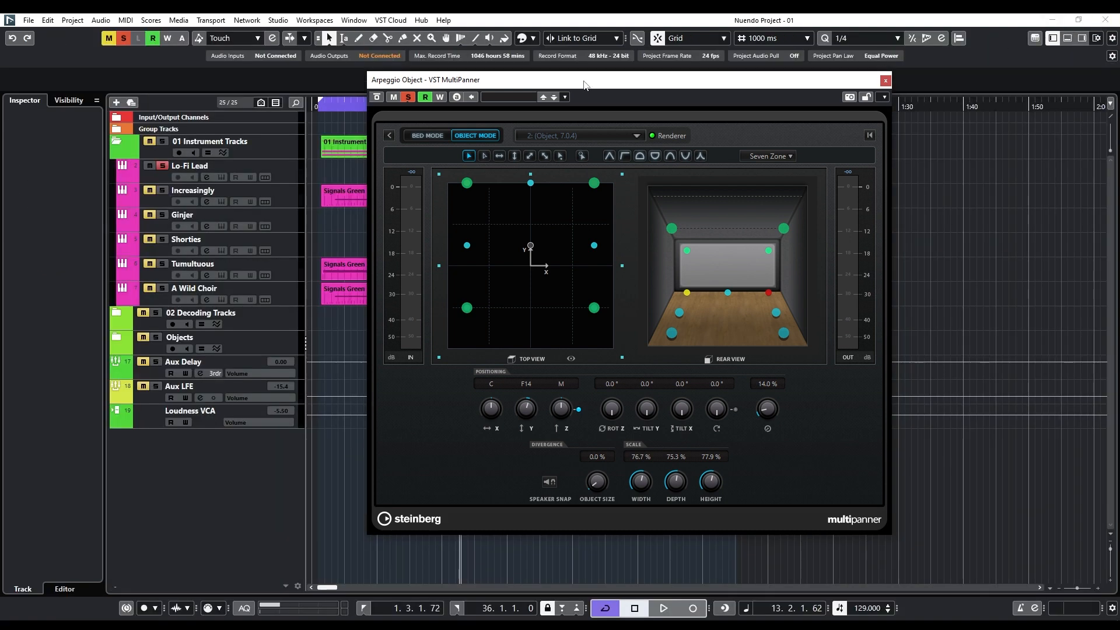
pyautogui.moveTo(585, 85); pyautogui.dragTo(774, 121)
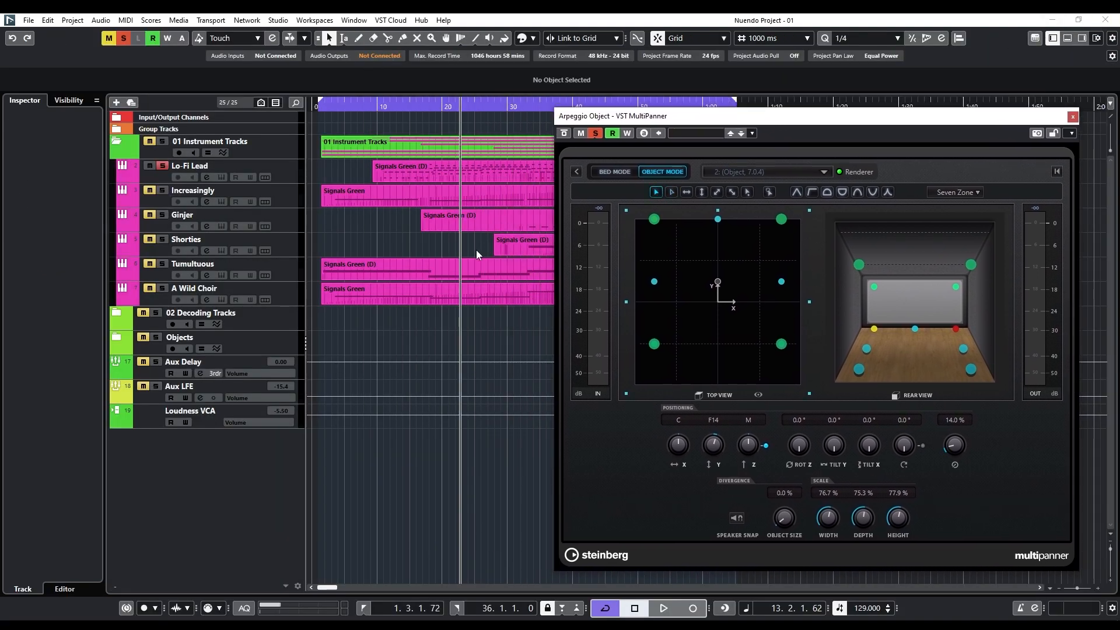
pyautogui.scroll(-3, 474, 250)
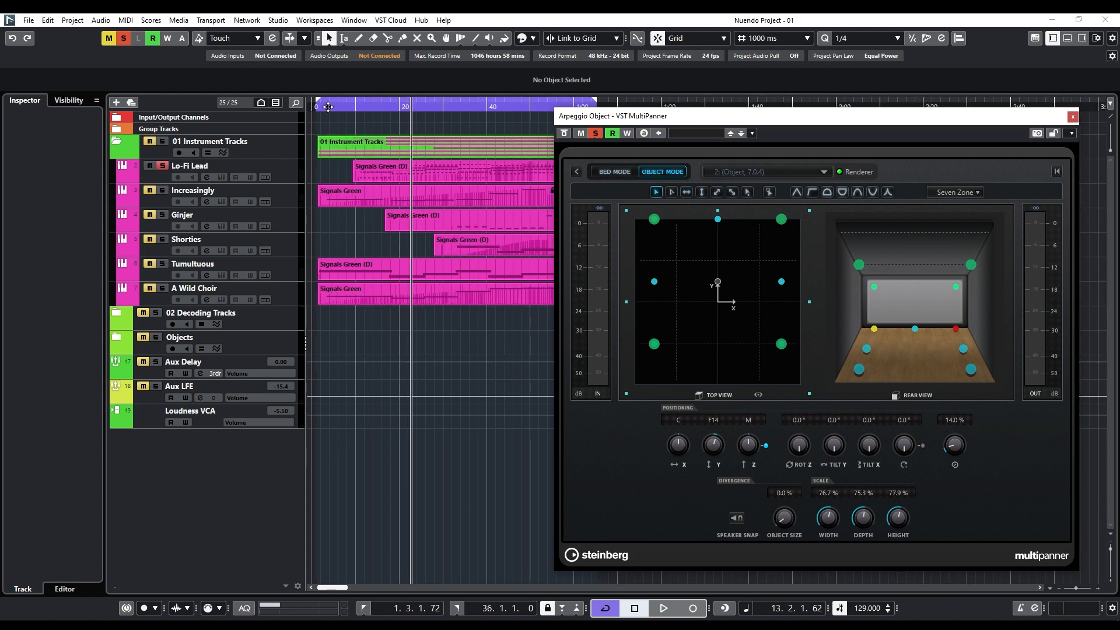
# Scrub the cursor from the start of the timeline to about 55 seconds to examine the Arpeggio Object's automated panning.
pyautogui.moveTo(324, 105); pyautogui.dragTo(351, 106)
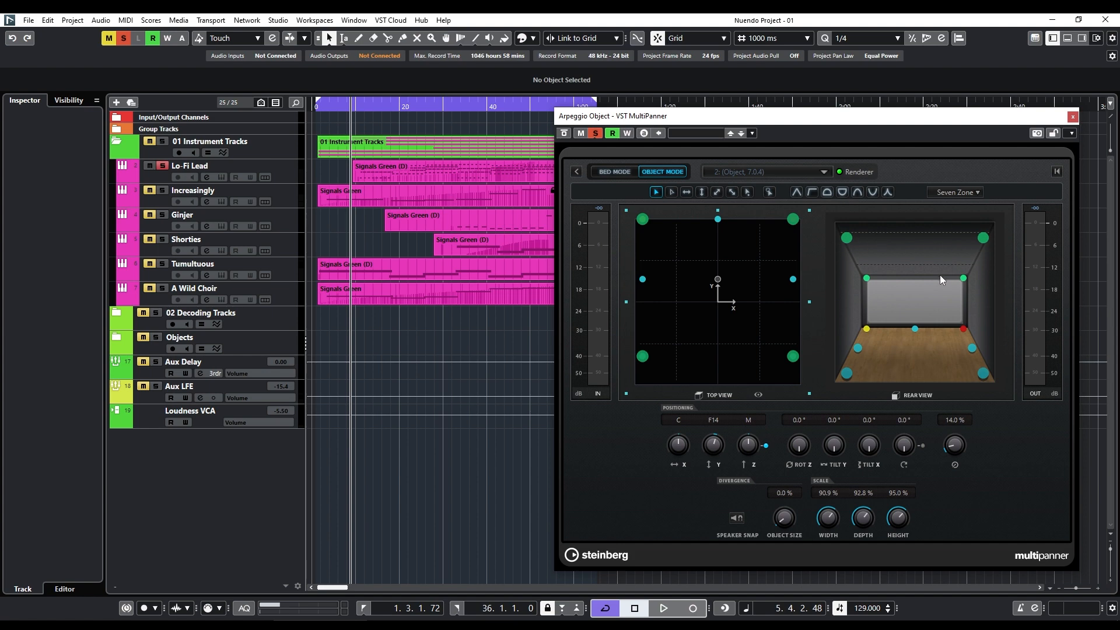
pyautogui.click(354, 110)
pyautogui.moveTo(355, 110); pyautogui.dragTo(491, 109)
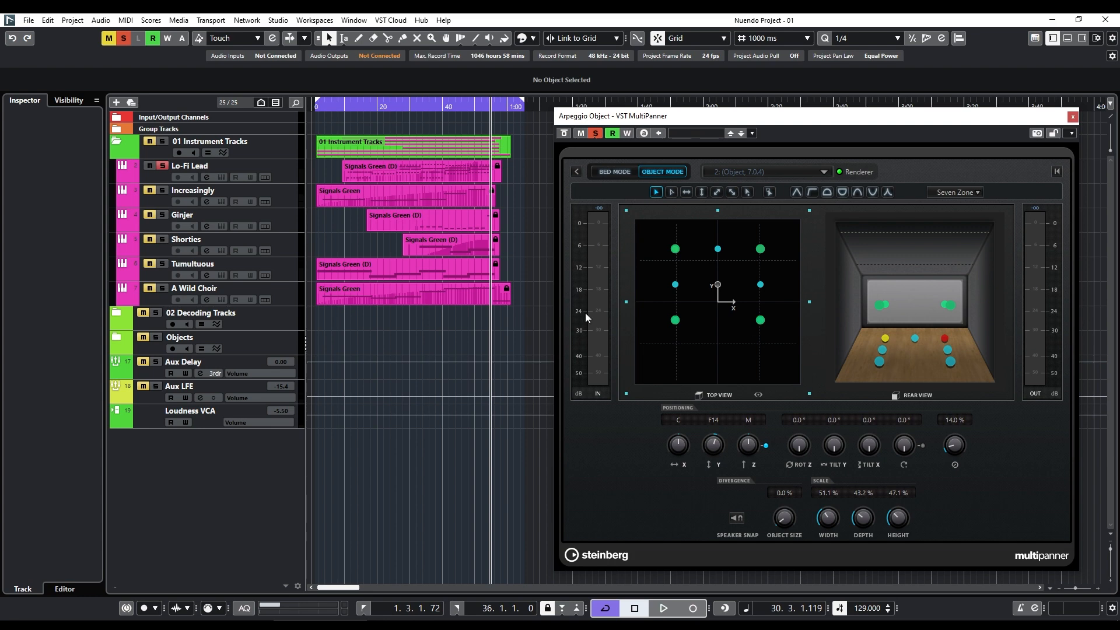
# Play the soloed Lo-Fi Lead track briefly from about 10 seconds and again from about 51 seconds to compare its object panning.
pyautogui.click(343, 108)
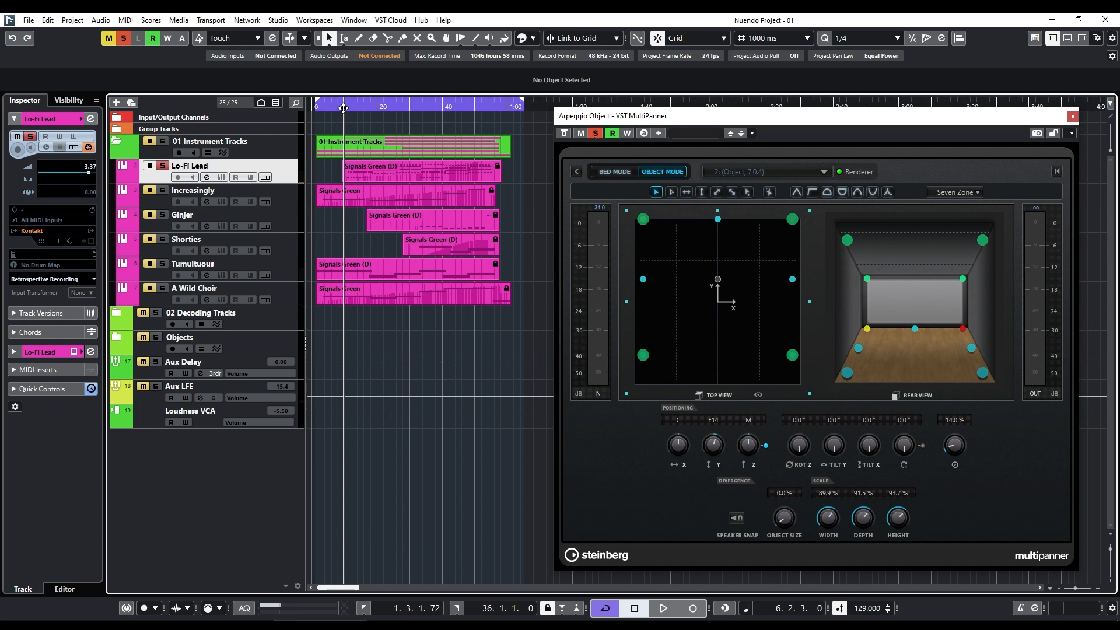
pyautogui.press('space')
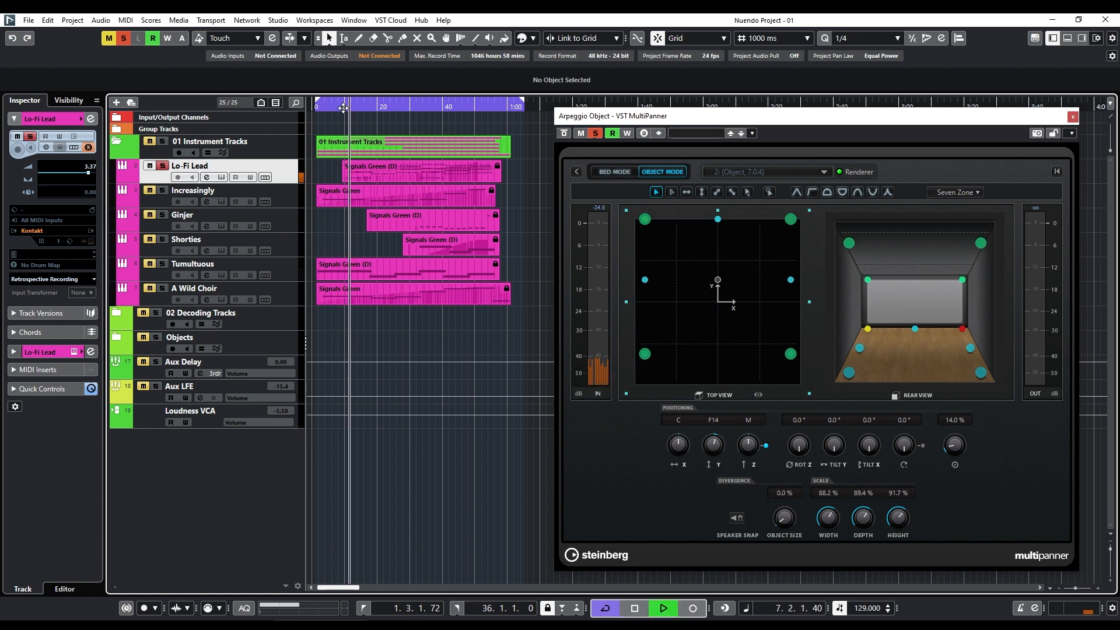
pyautogui.press('space')
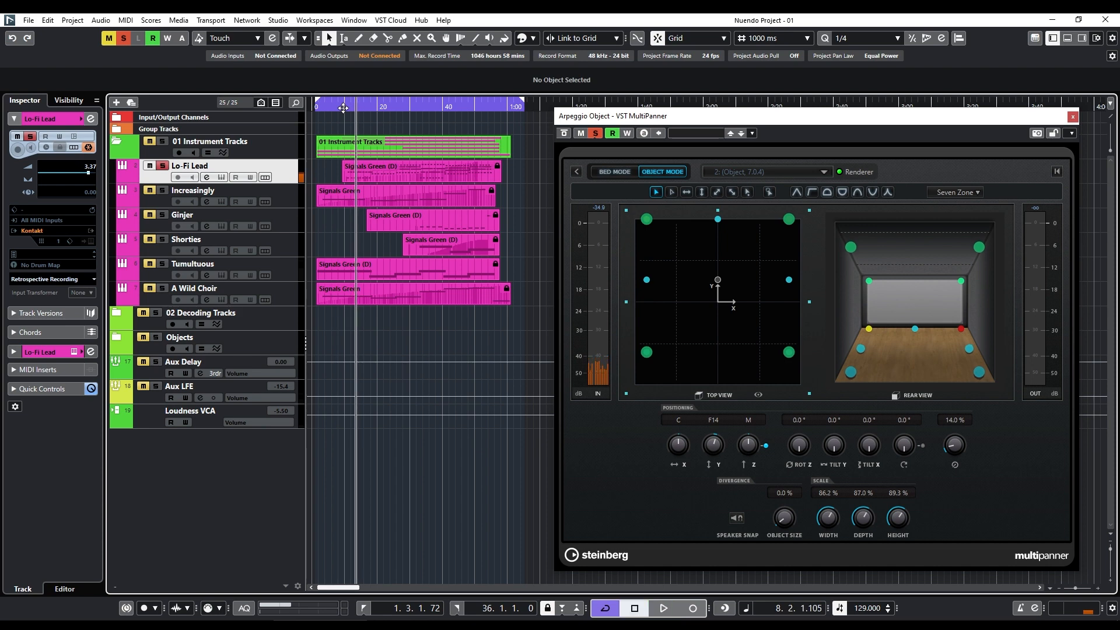
pyautogui.click(478, 108)
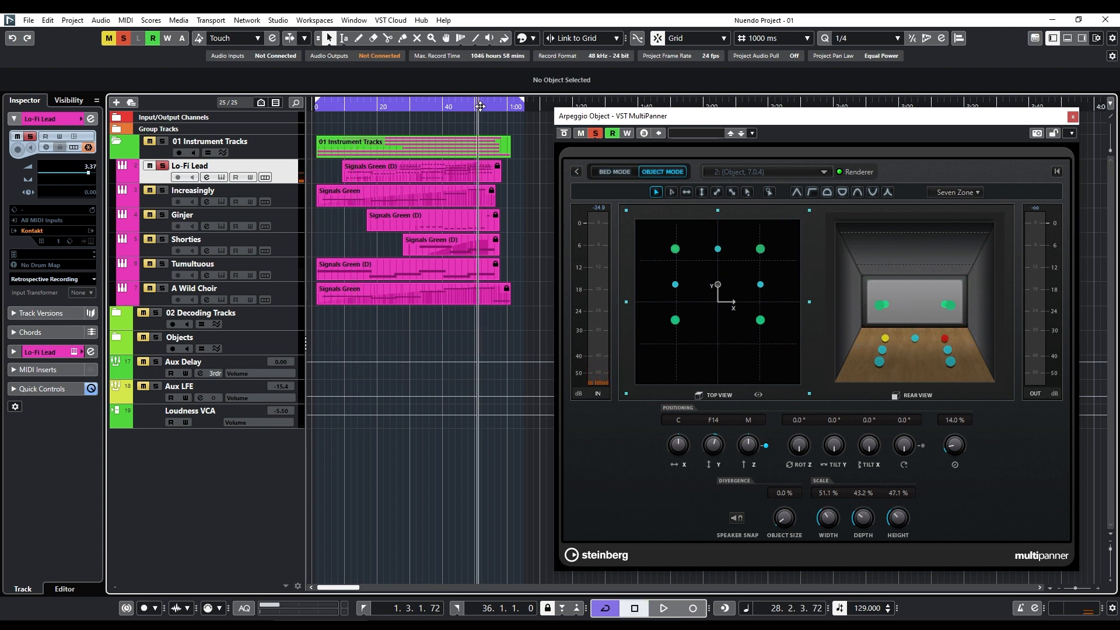
pyautogui.press('space')
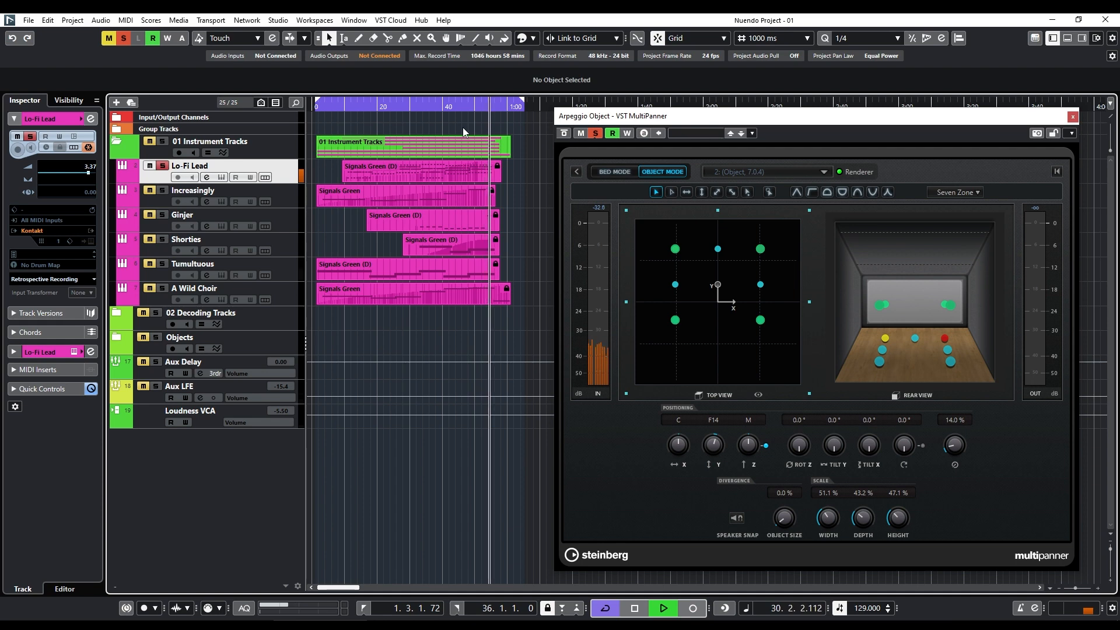
pyautogui.press('space')
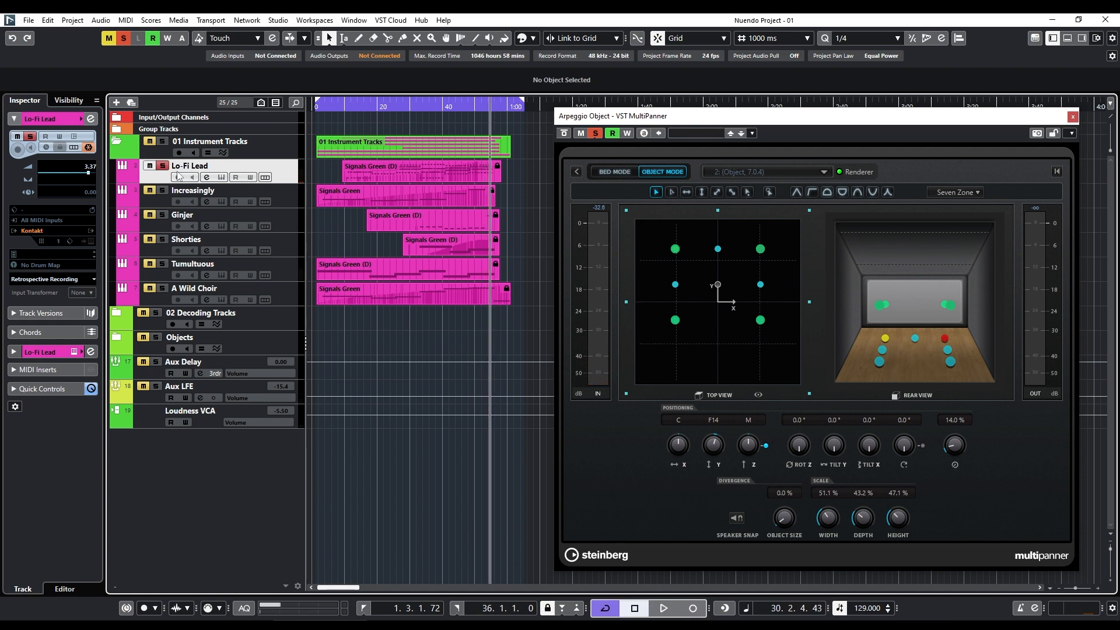
# Move the solo from the Lo-Fi Lead track to Increasingly, and close the Arpeggio Object MultiPanner.
pyautogui.click(163, 166)
pyautogui.click(164, 191)
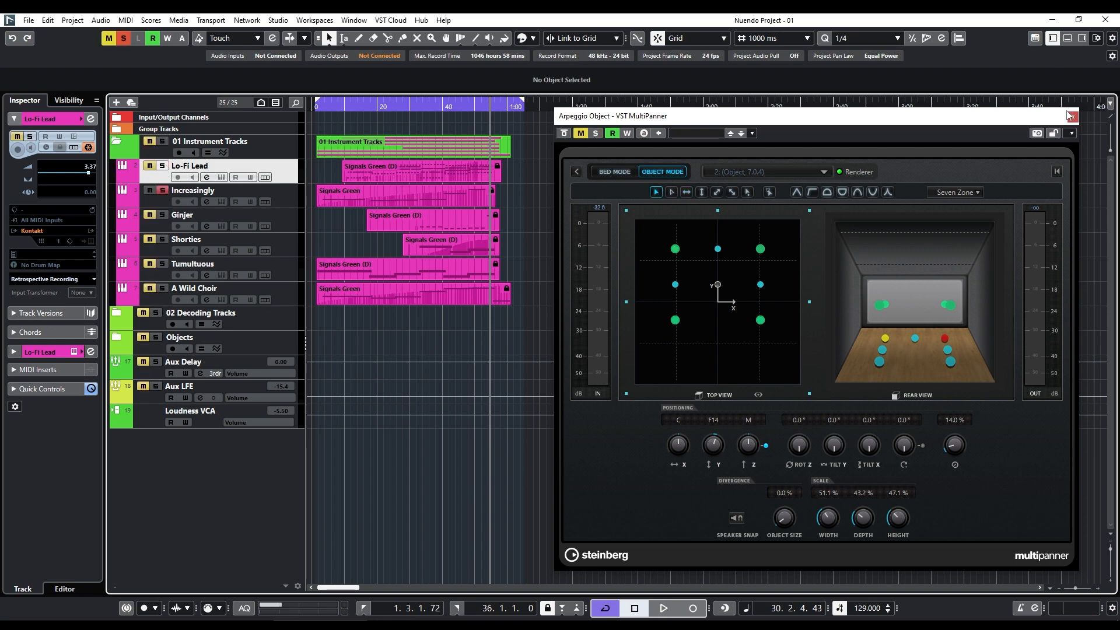
pyautogui.click(1071, 116)
# Play the Increasingly track from near the start of the timeline and check its signal in the MixConsole, selecting the Increasingly Dec channel.
pyautogui.click(332, 120)
pyautogui.click(324, 125)
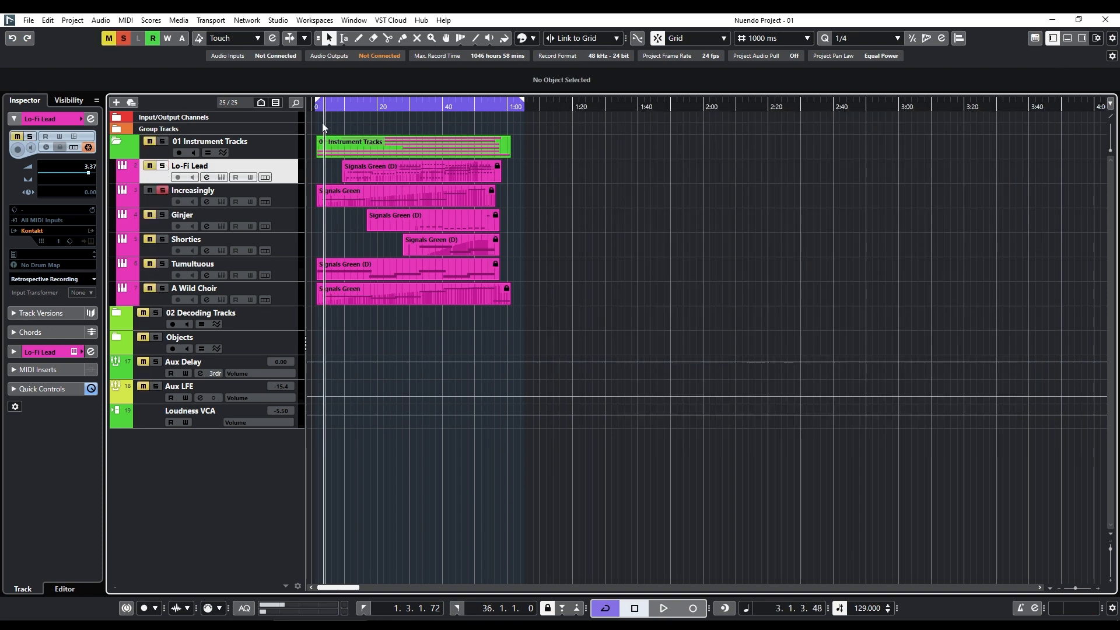
pyautogui.click(295, 196)
pyautogui.press('space')
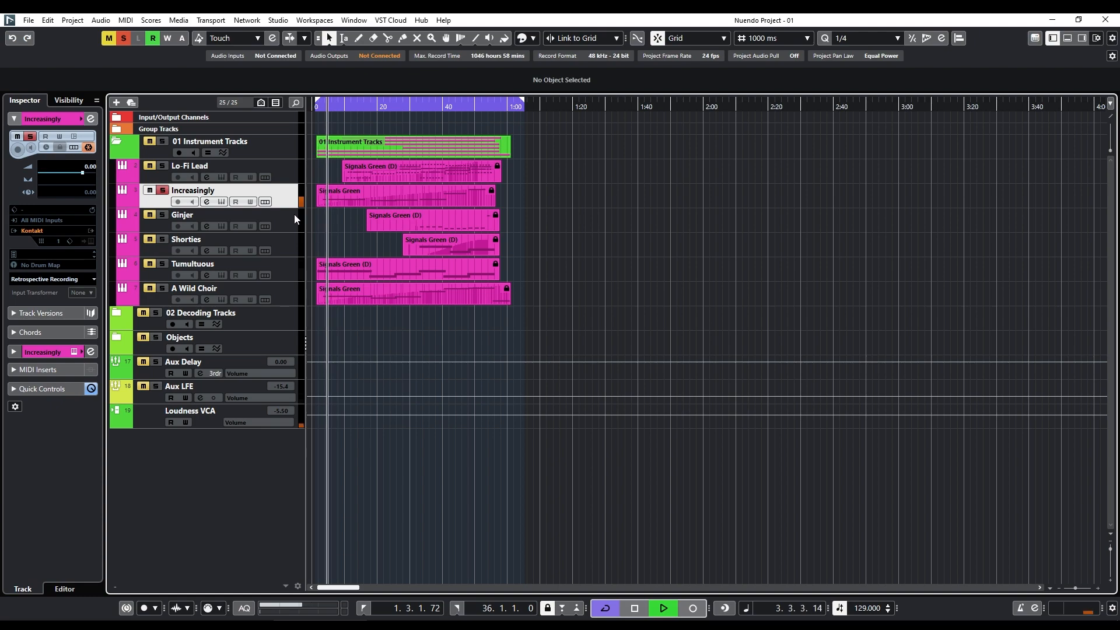
pyautogui.press('F3')
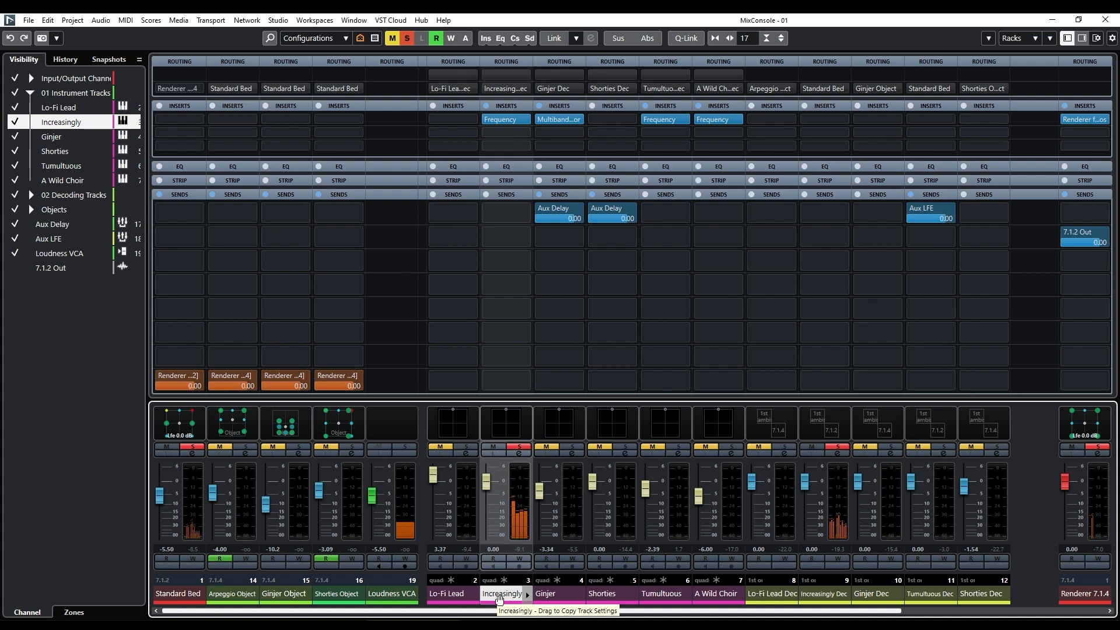
pyautogui.click(819, 593)
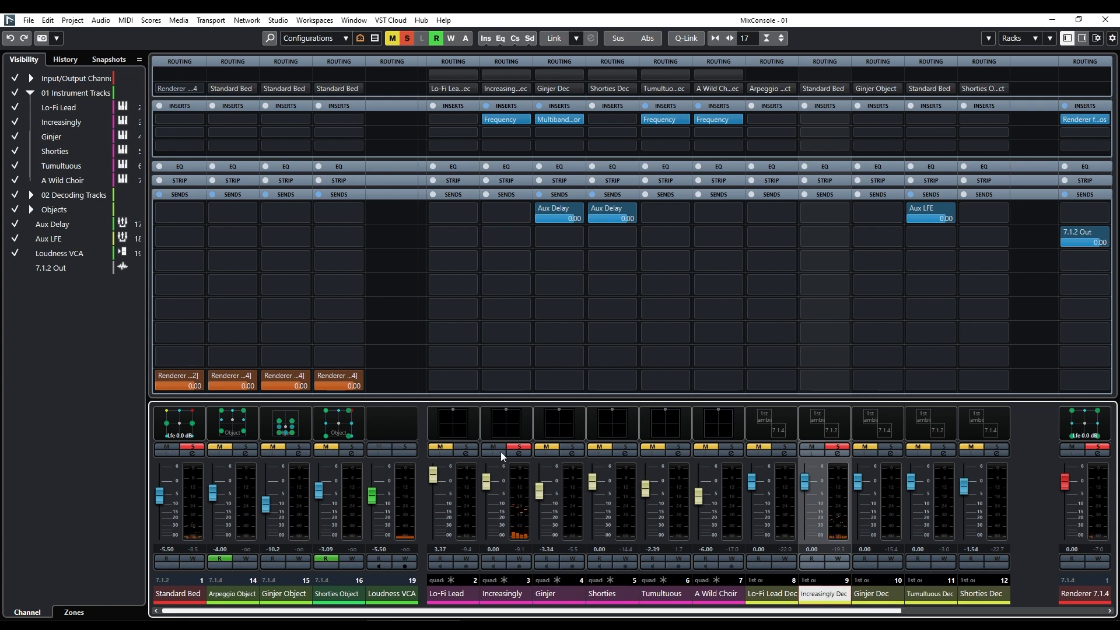
# Solo Ginjer in place of Increasingly, select Ginjer Dec and then Ginjer Object, and open the Ginjer Object MultiPanner.
pyautogui.keyDown('ctrl'); pyautogui.click(566, 448); pyautogui.keyUp('ctrl')
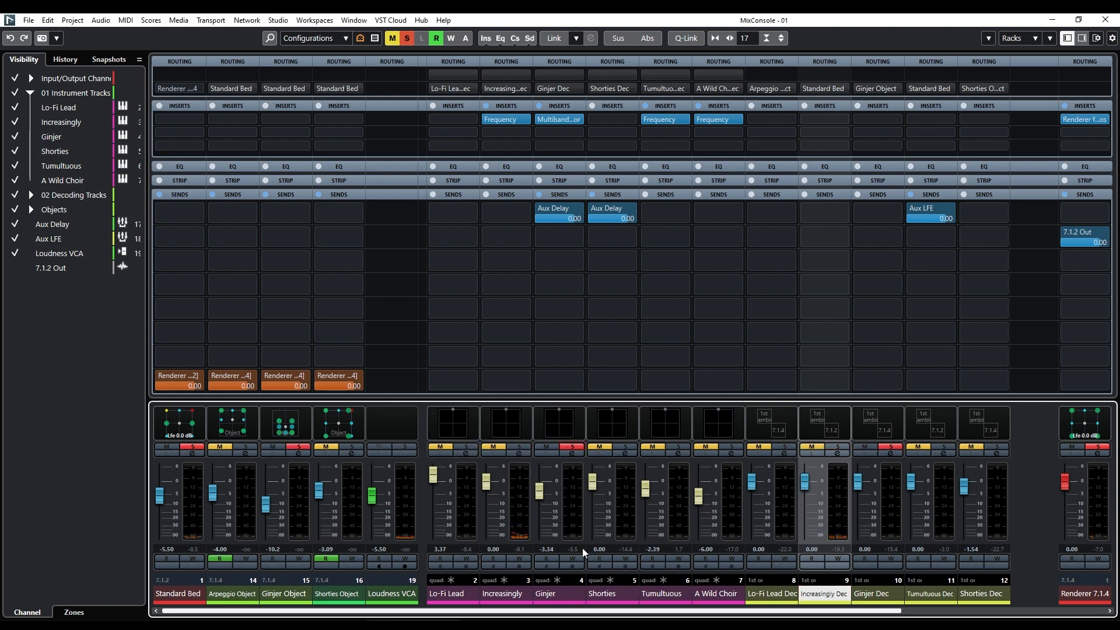
pyautogui.click(879, 593)
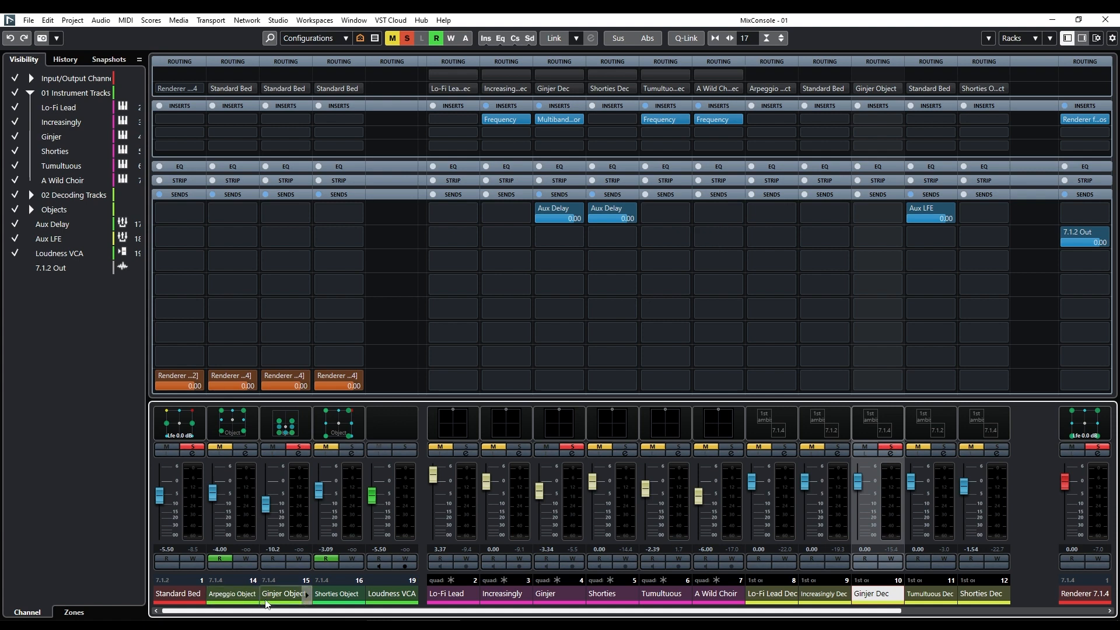
pyautogui.click(284, 593)
pyautogui.doubleClick(282, 429)
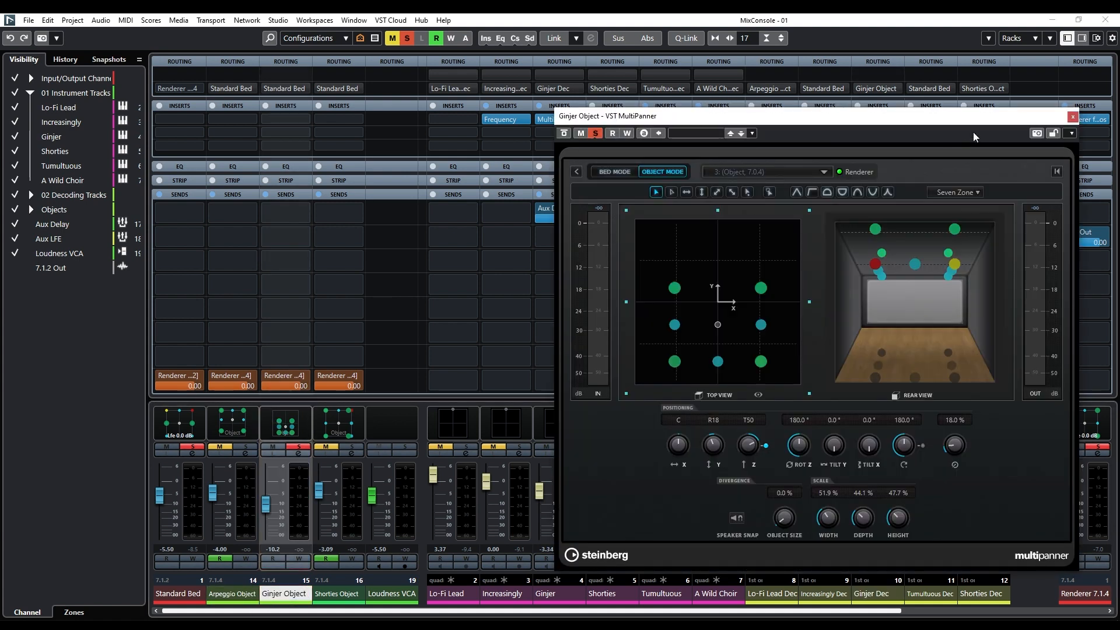
# Return to the project window and play the soloed Ginjer track in two passes from about 32 seconds, watching its MultiPanner.
pyautogui.click(1104, 23)
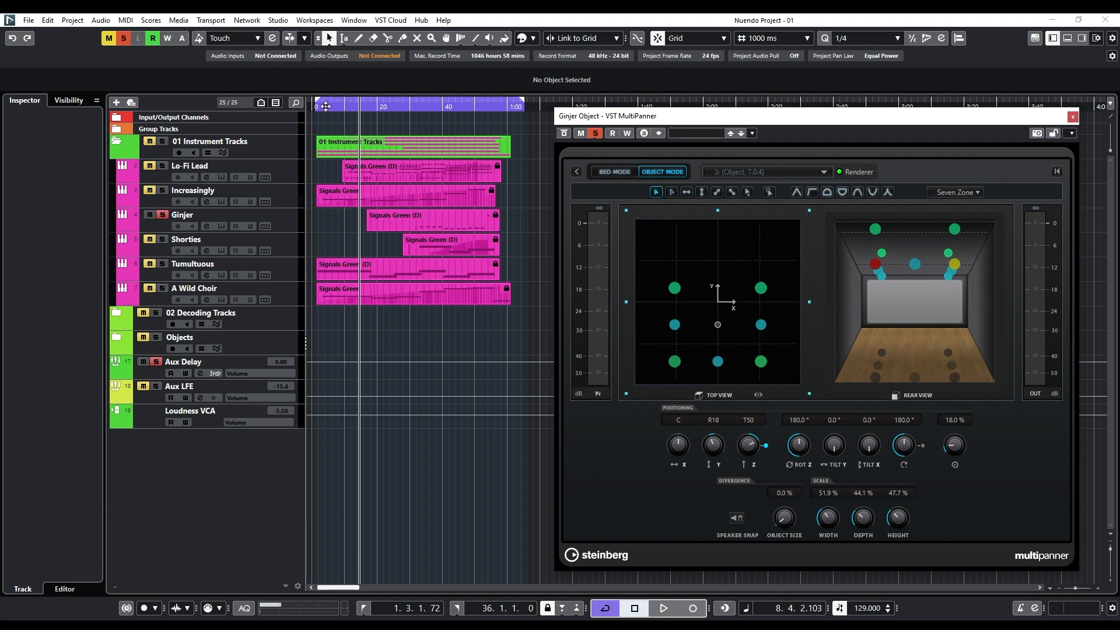
pyautogui.moveTo(323, 107); pyautogui.dragTo(402, 116)
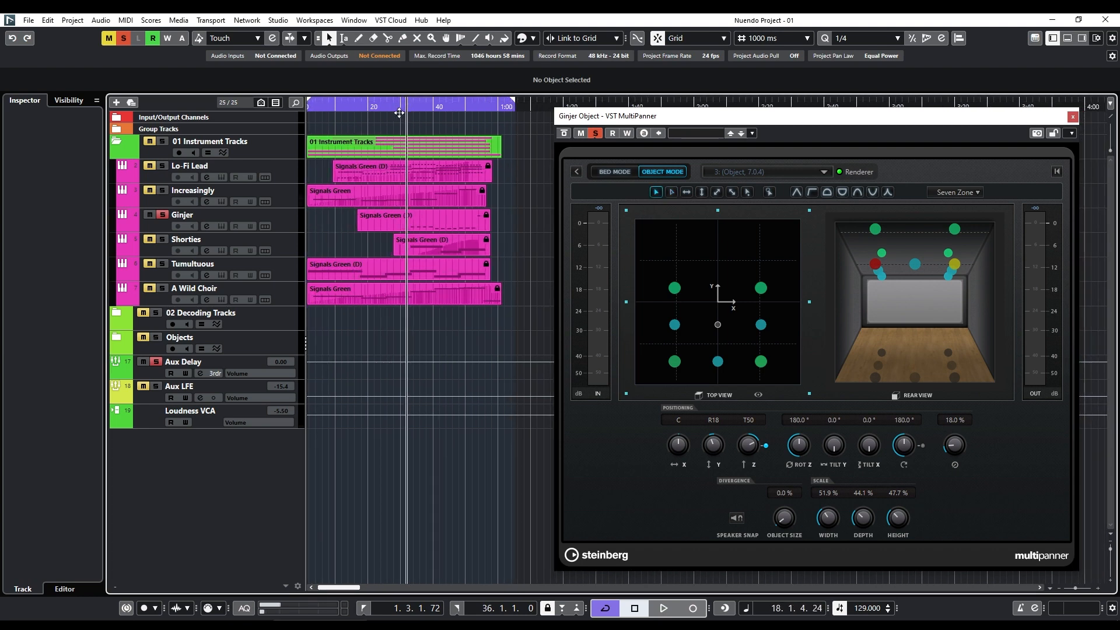
pyautogui.press('space')
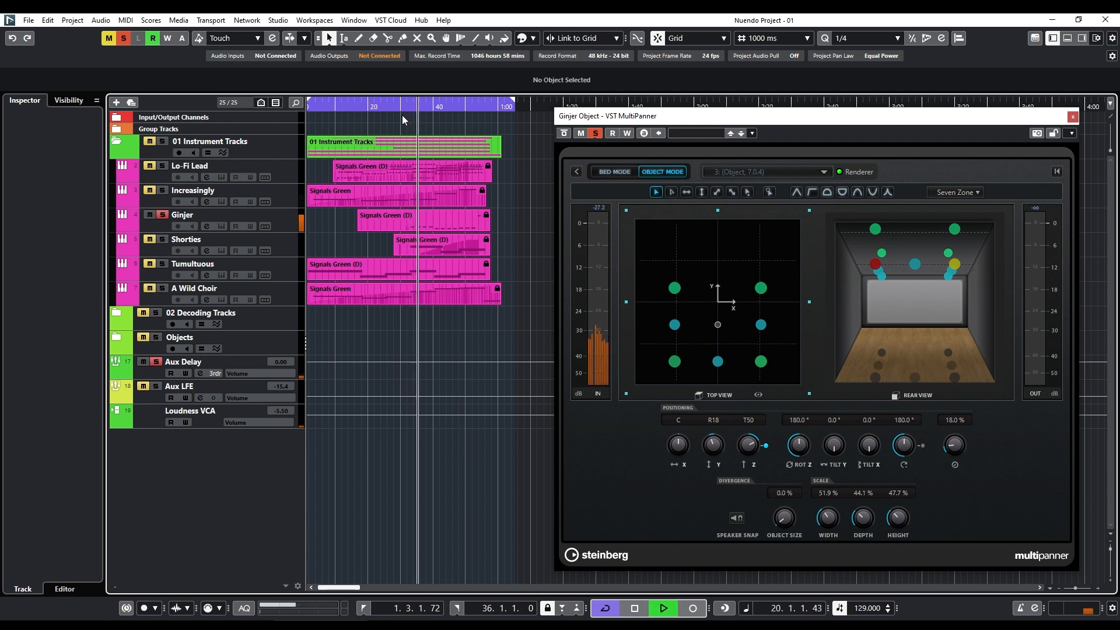
pyautogui.press('space')
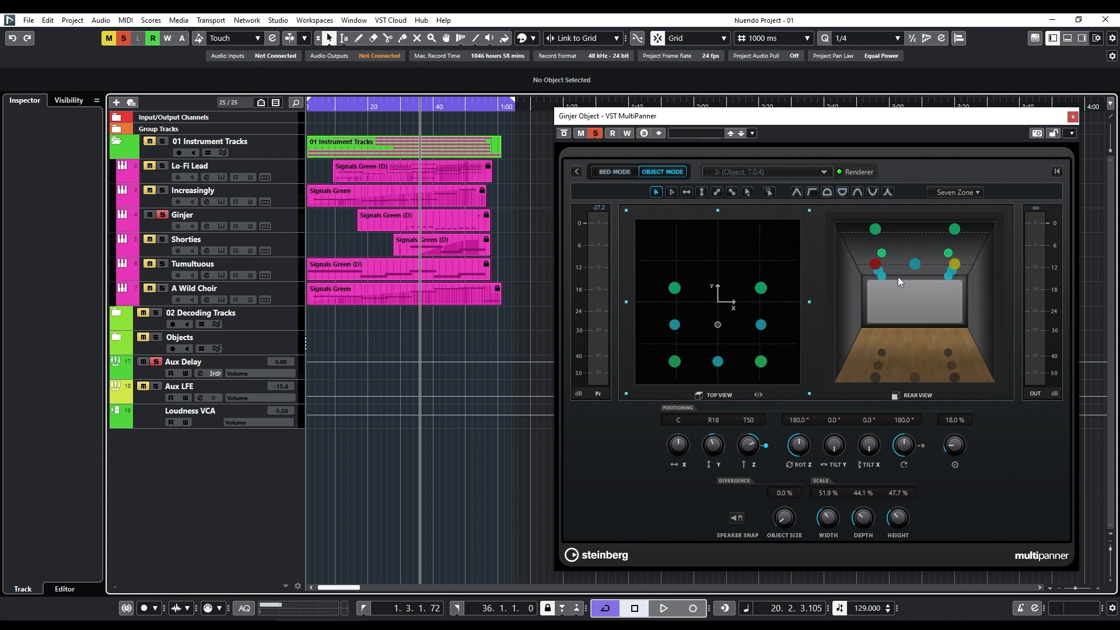
pyautogui.press('space')
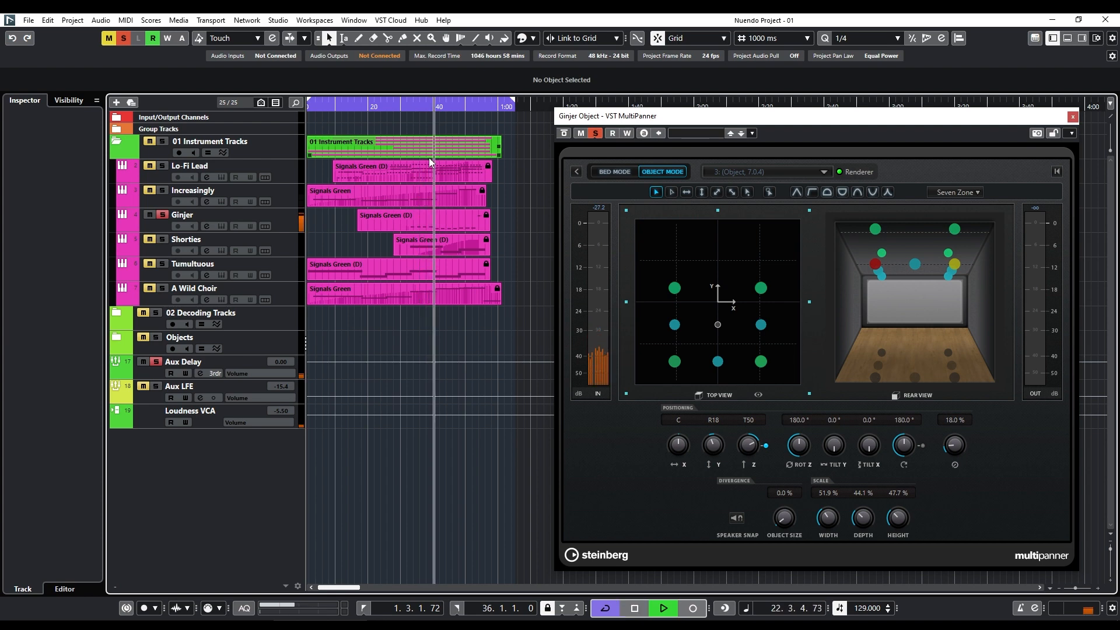
pyautogui.press('space')
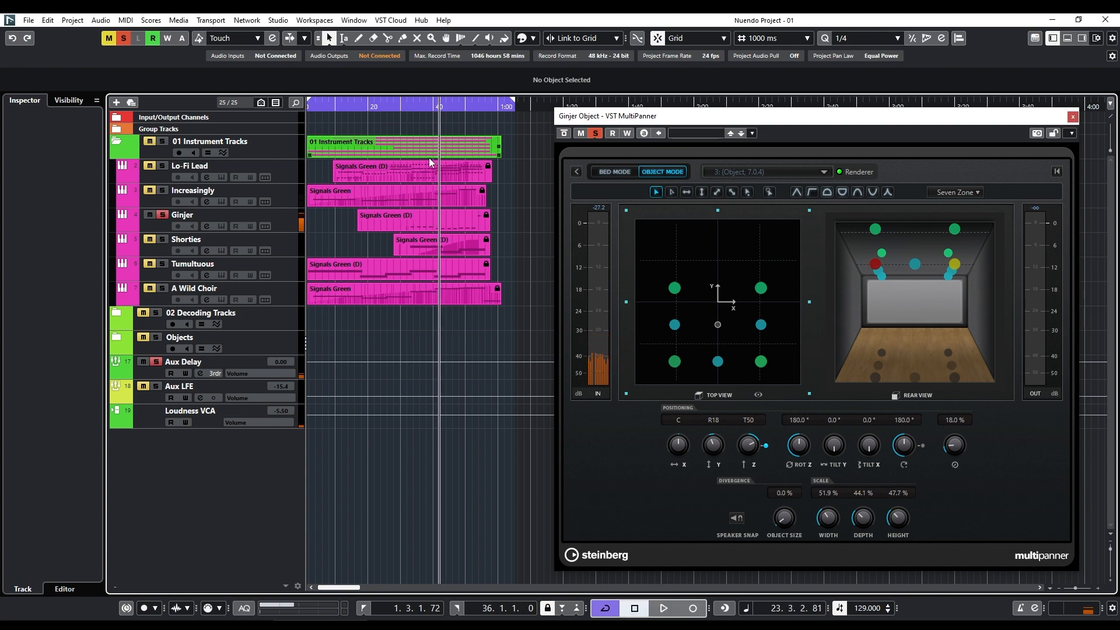
# Move the cursor slightly past 40 seconds, reopen the MixConsole, and close the Ginjer Object MultiPanner.
pyautogui.moveTo(439, 107); pyautogui.dragTo(445, 112)
pyautogui.press('F3')
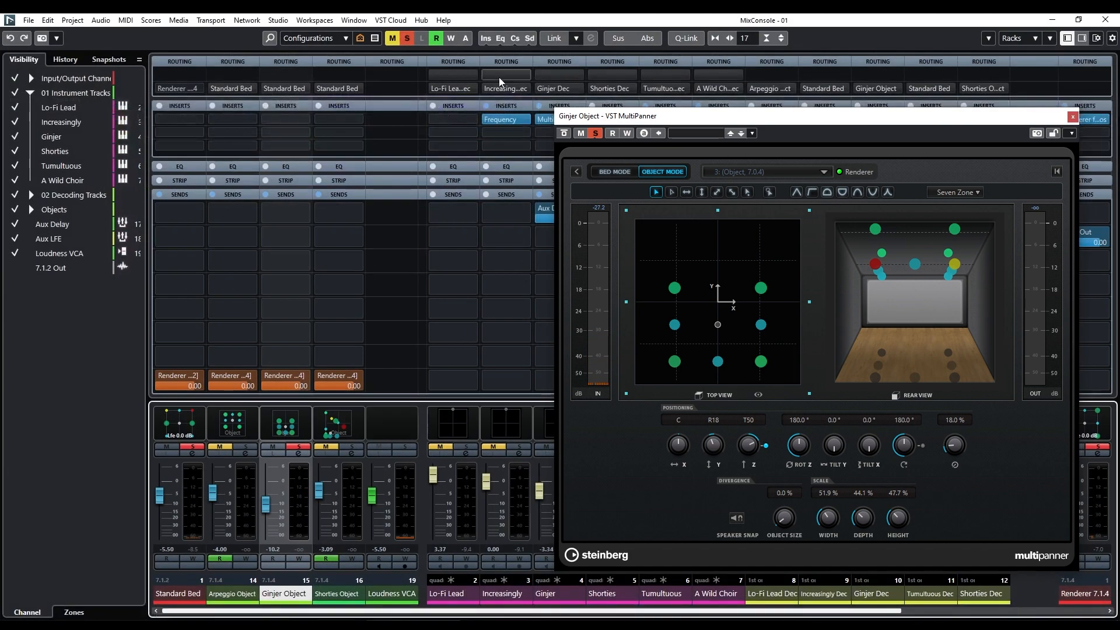
pyautogui.click(1073, 116)
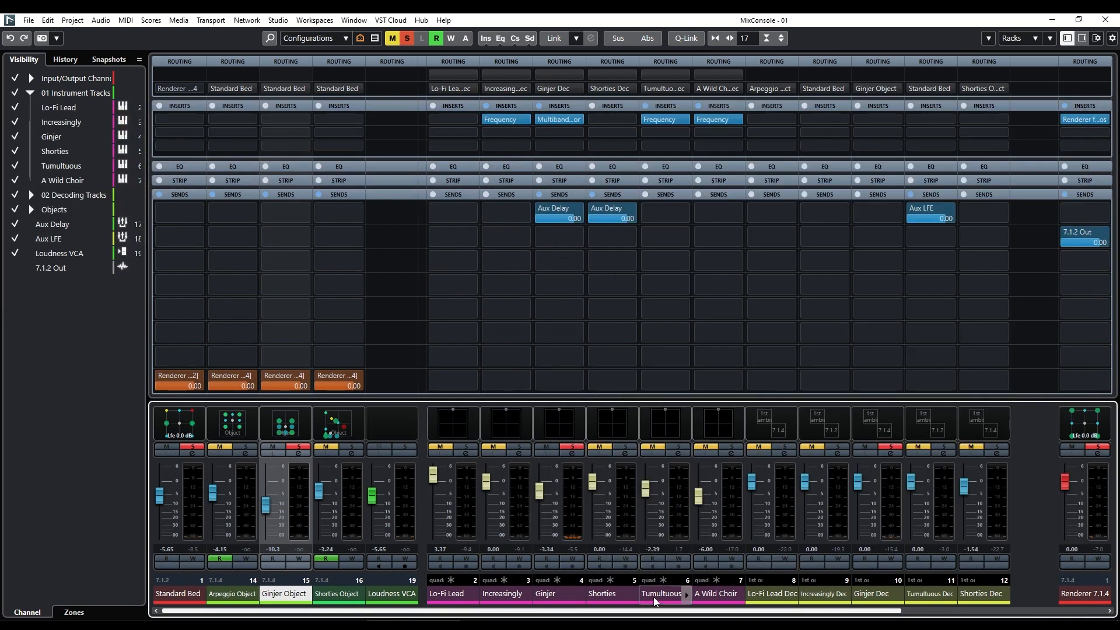
# Select the Shorties channel, then Aux Delay, and open the Aux Delay's ab Delay insert, moving its window clear of the object channels.
pyautogui.click(603, 594)
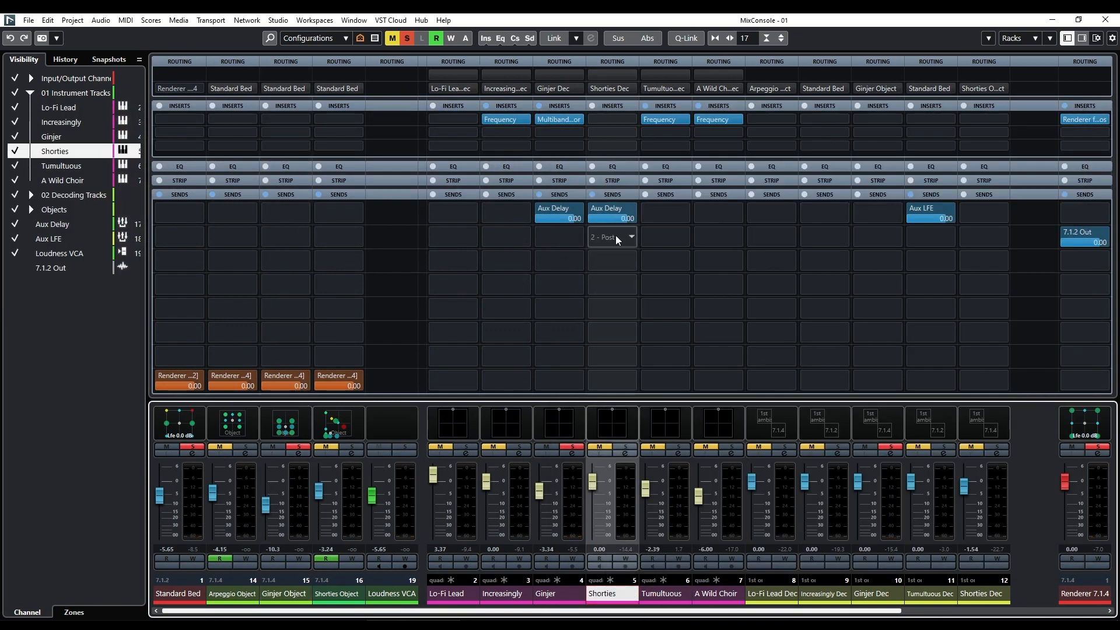
pyautogui.moveTo(866, 611); pyautogui.dragTo(1037, 616)
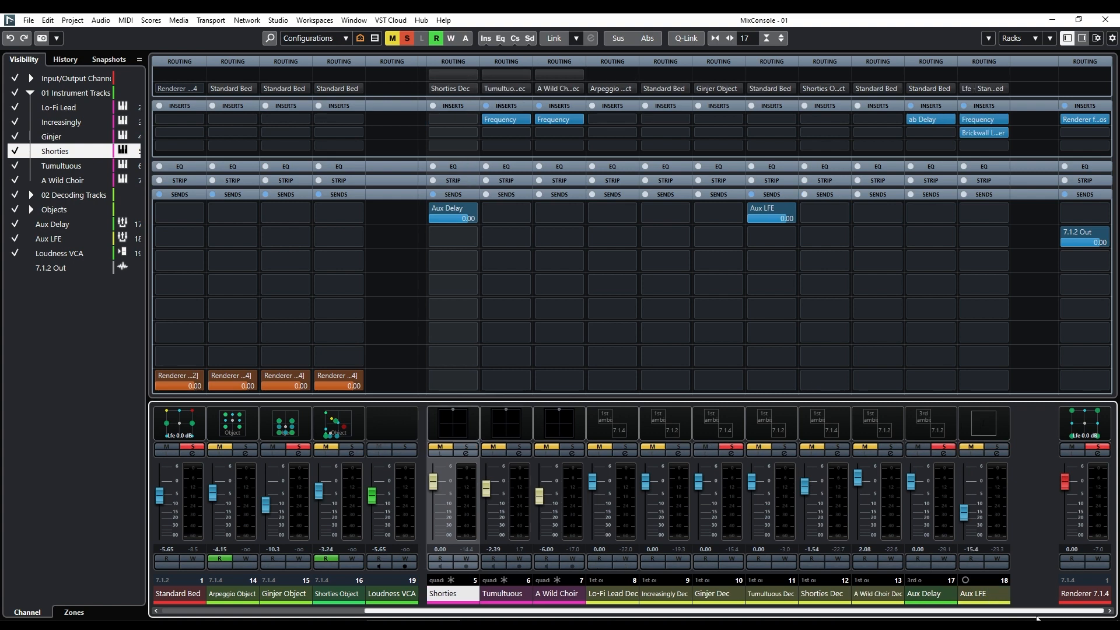
pyautogui.click(925, 601)
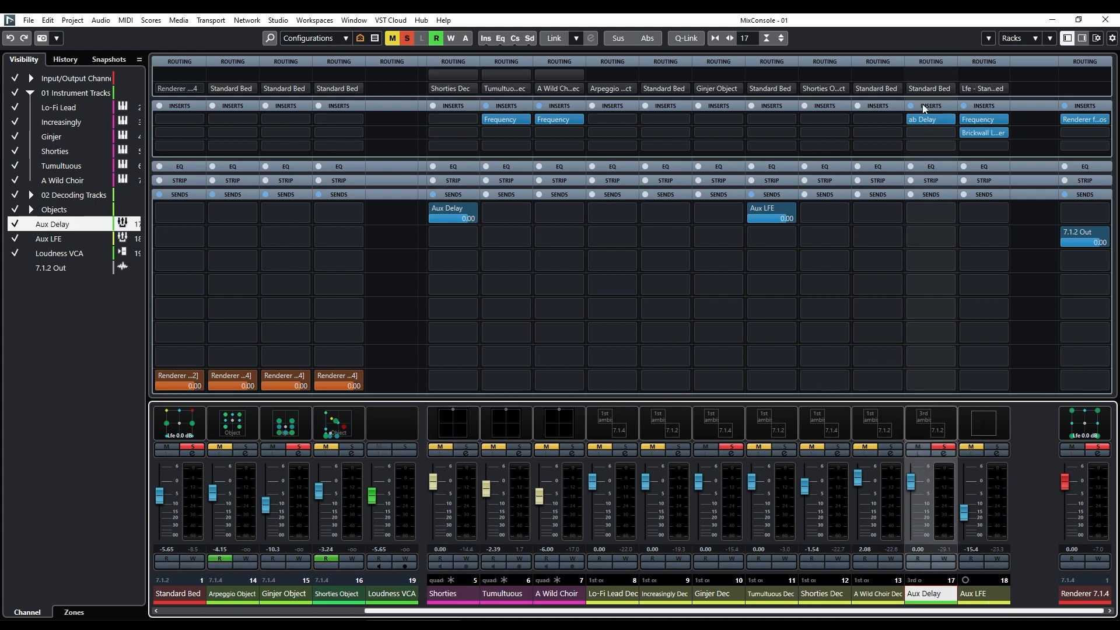
pyautogui.click(924, 119)
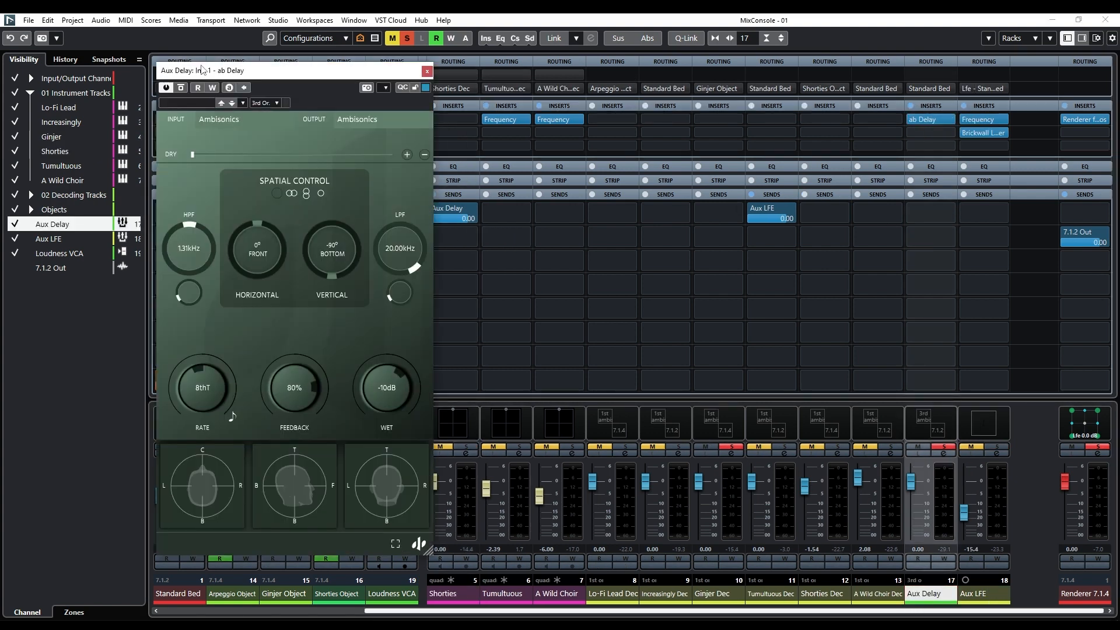
pyautogui.moveTo(203, 71); pyautogui.dragTo(723, 72)
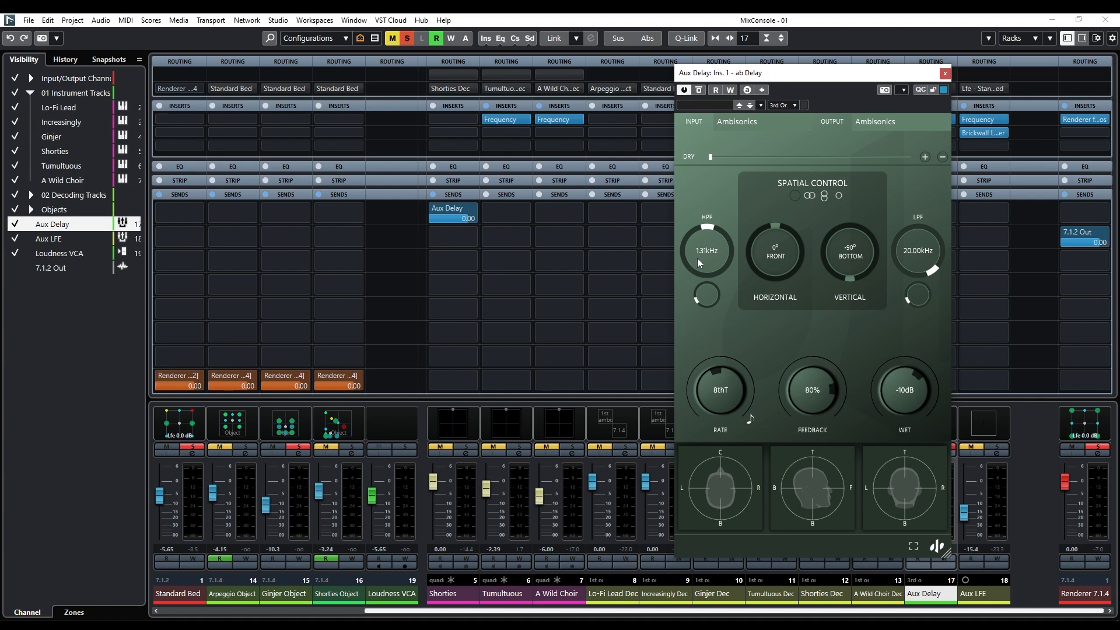
# Return to the project window with ab Delay kept open and play the soloed Ginjer and Shorties tracks from about 30 seconds.
pyautogui.press('space')
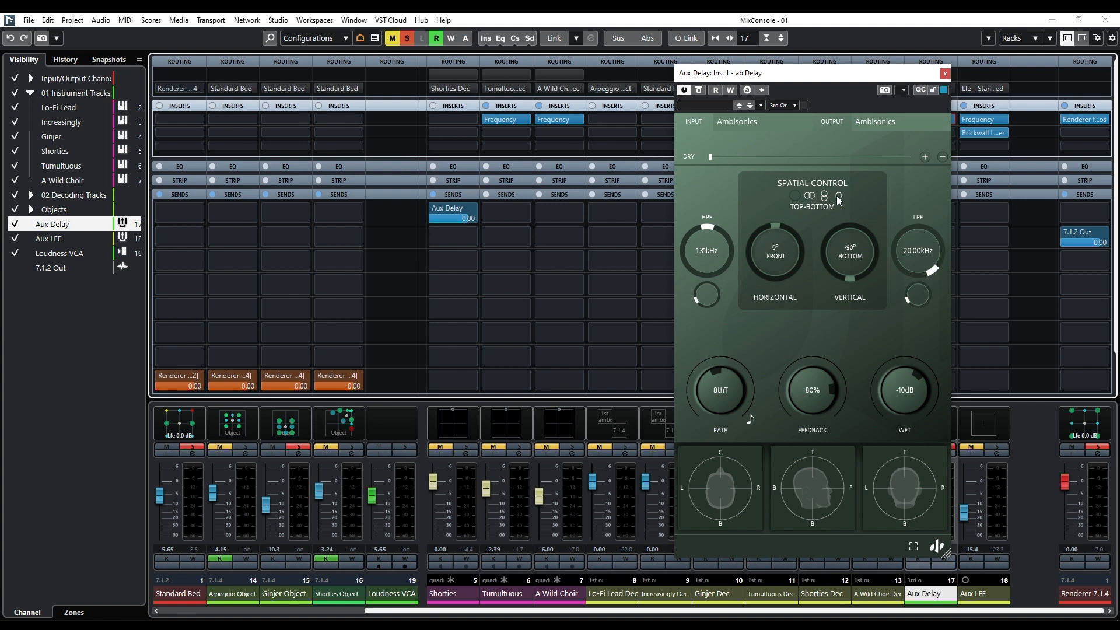
pyautogui.moveTo(807, 79); pyautogui.dragTo(721, 96)
pyautogui.click(1106, 20)
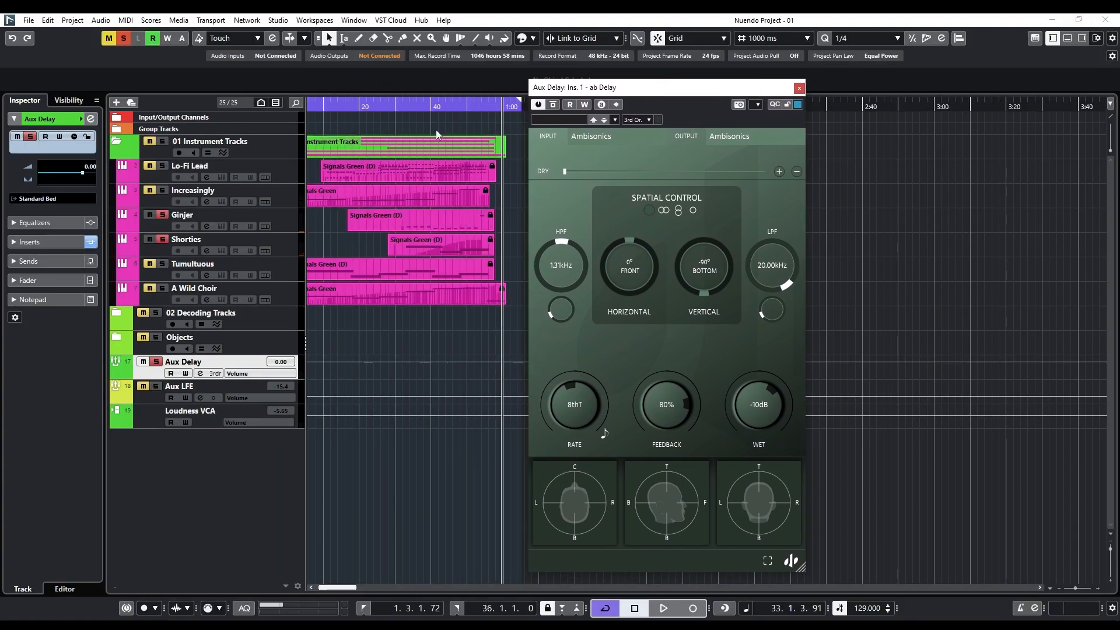
pyautogui.moveTo(382, 110); pyautogui.dragTo(395, 109)
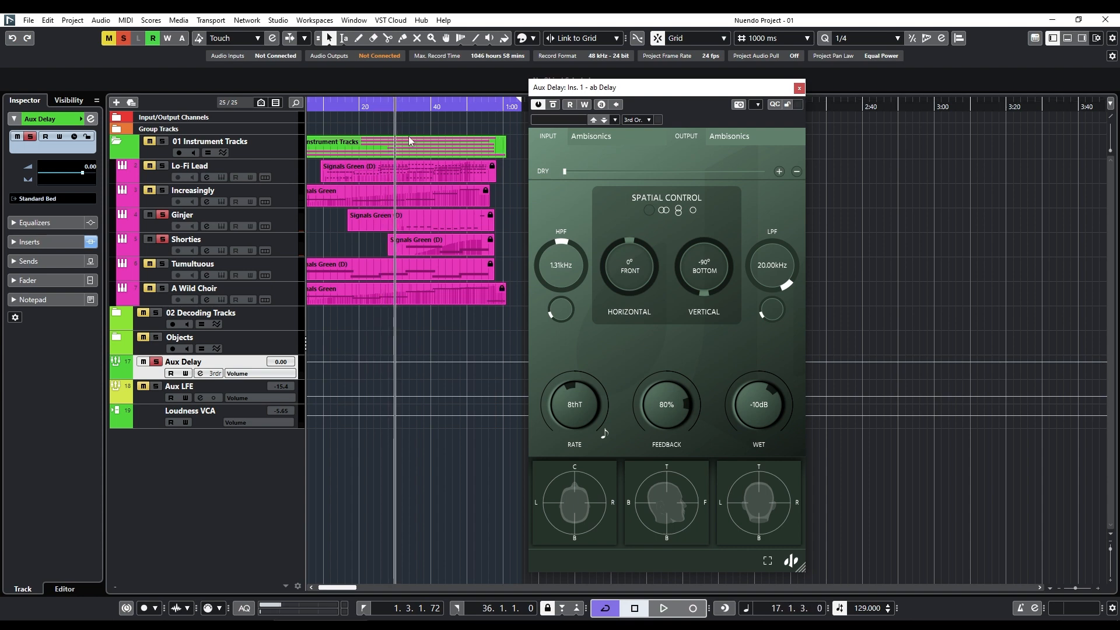
pyautogui.press('space')
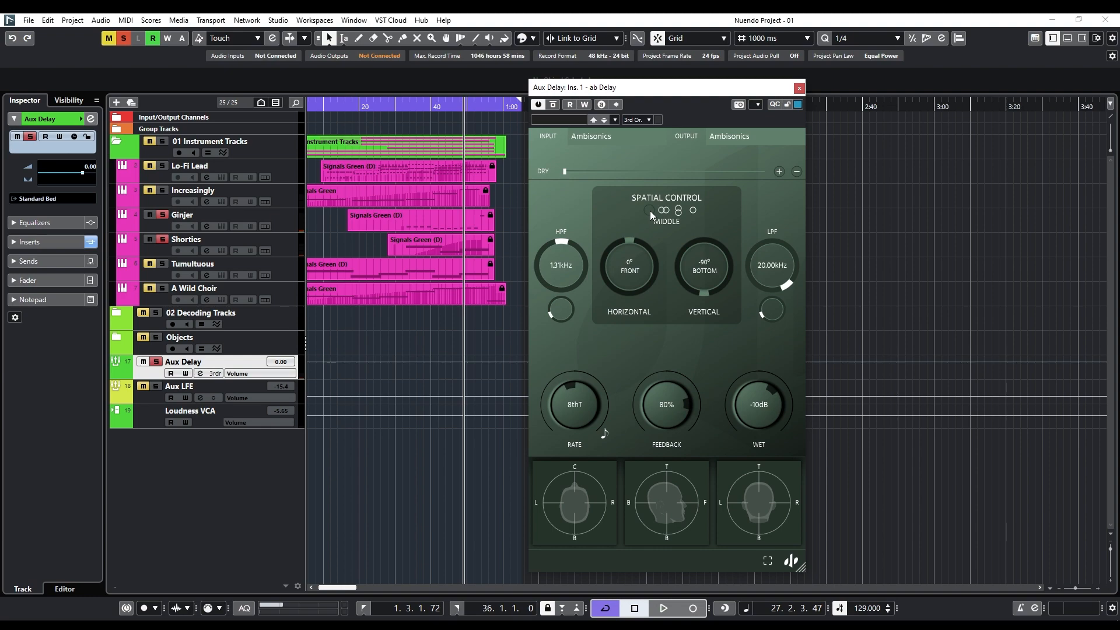
# Reopen the MixConsole and close the ab Delay window to show the Ginjer and Shorties sends to Aux Delay.
pyautogui.press('F3')
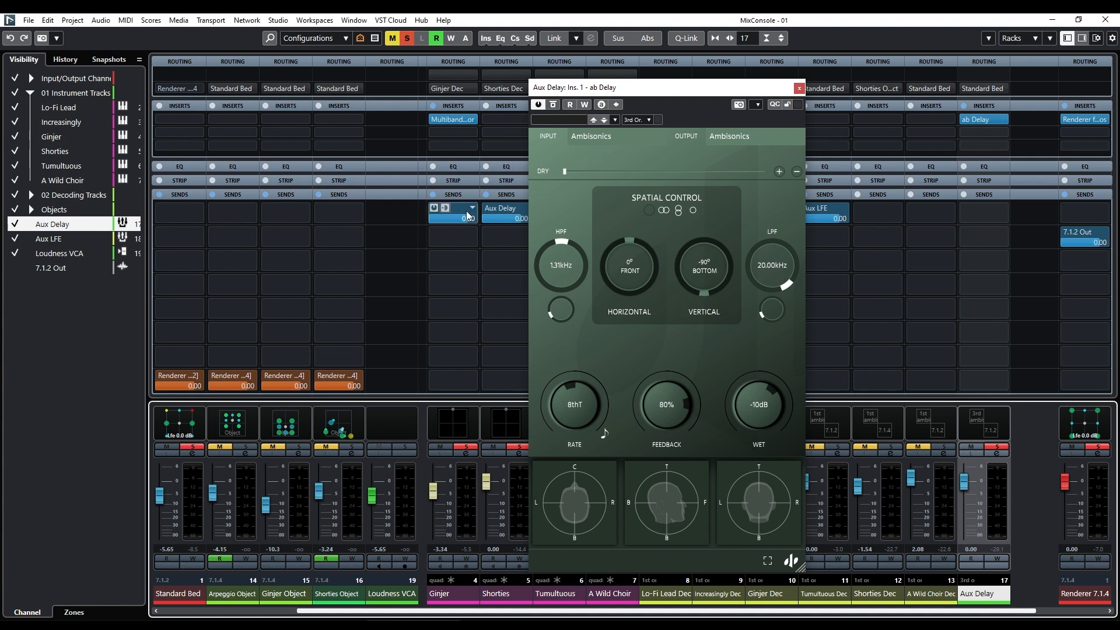
pyautogui.click(799, 89)
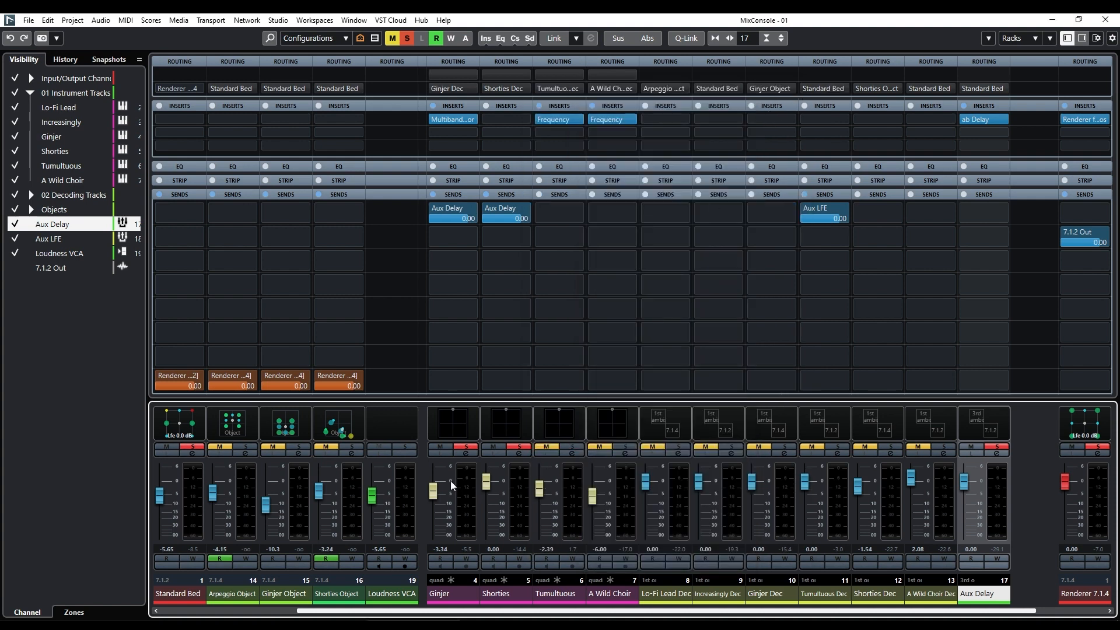
# Solo only the Shorties Dec signal path, return to the project window and play it from just past 30 seconds.
pyautogui.click(770, 594)
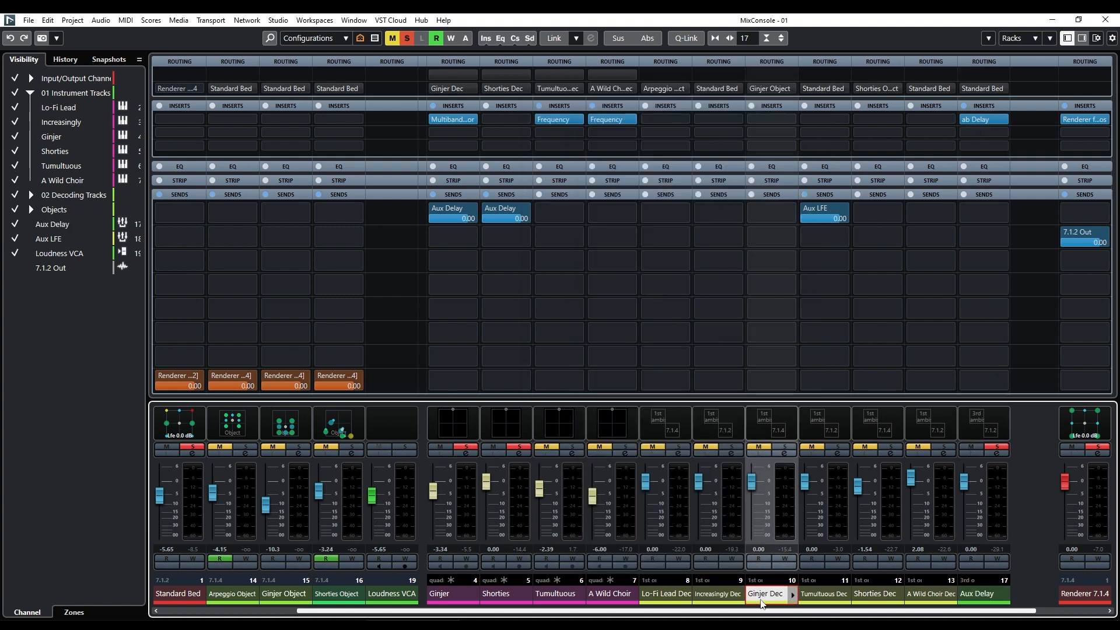
pyautogui.click(875, 593)
pyautogui.click(890, 451)
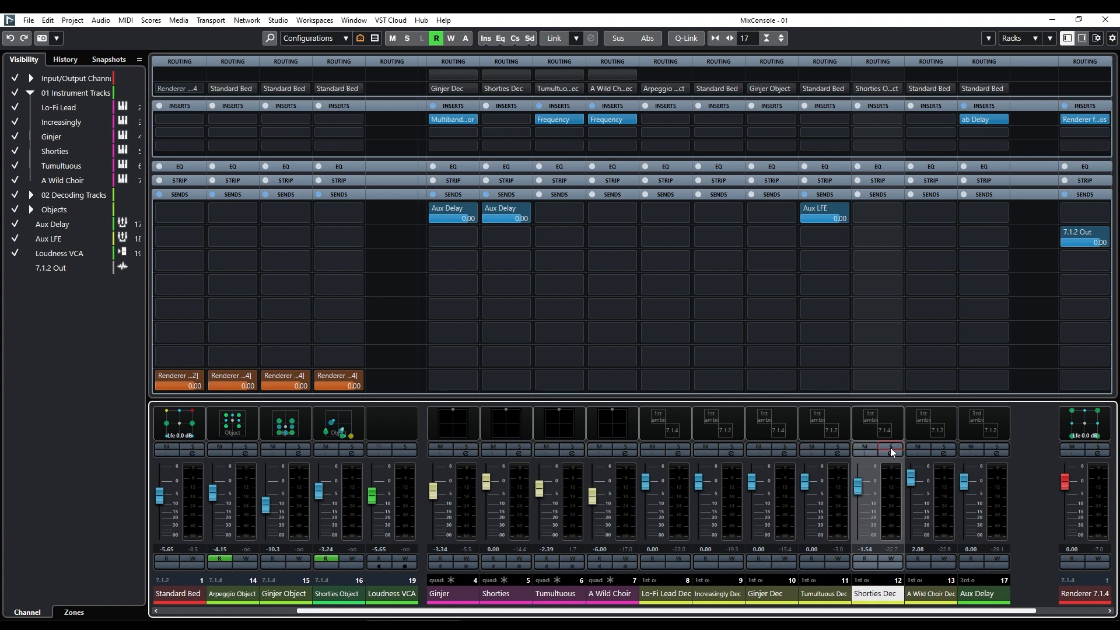
pyautogui.click(1106, 20)
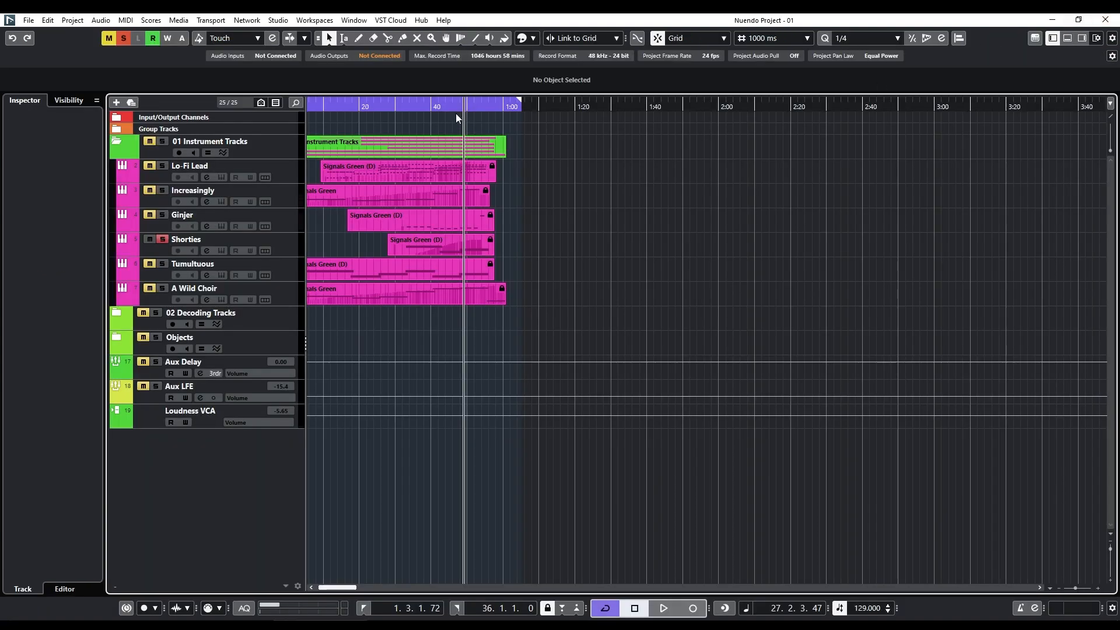
pyautogui.click(402, 108)
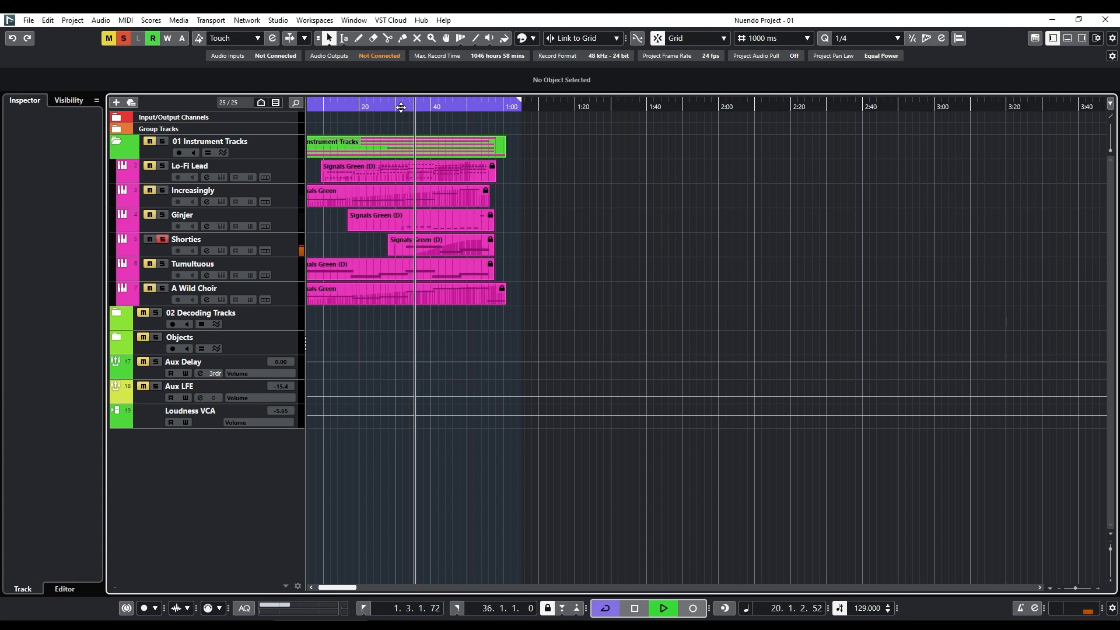
# Open the Shorties Object's MultiPanner from the MixConsole, shift its window up and return to the project window with it kept open.
pyautogui.press('F3')
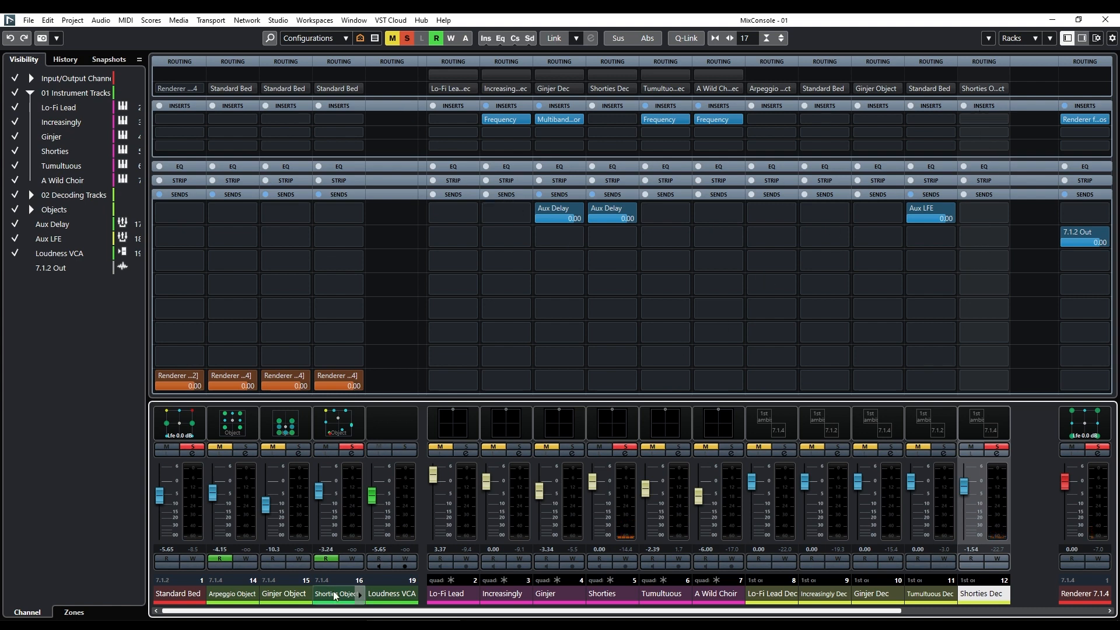
pyautogui.doubleClick(327, 421)
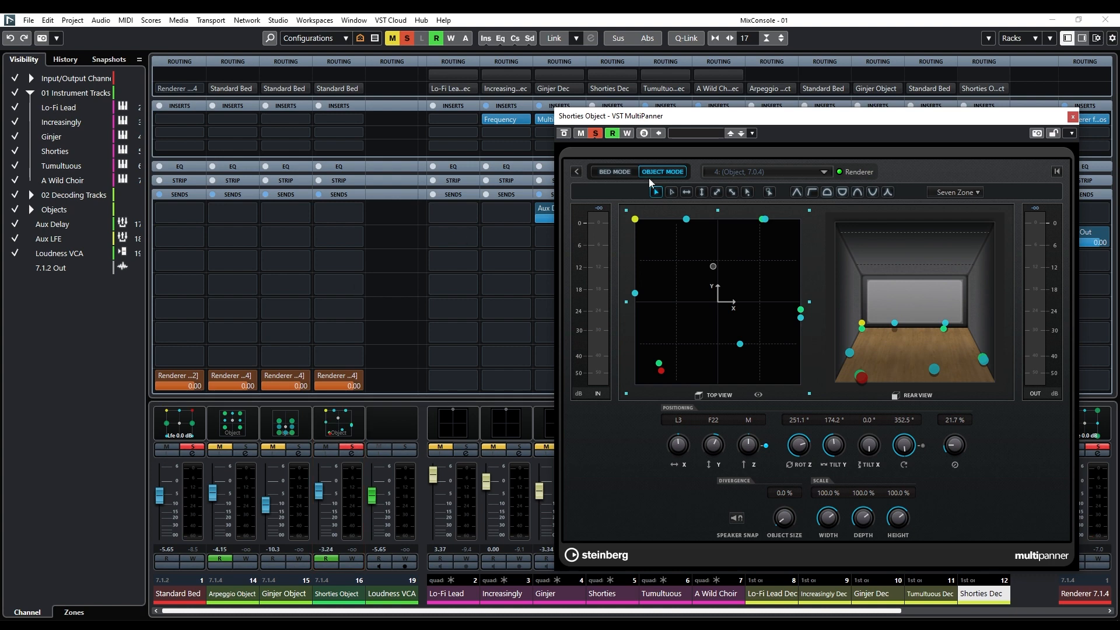
pyautogui.moveTo(686, 118); pyautogui.dragTo(662, 91)
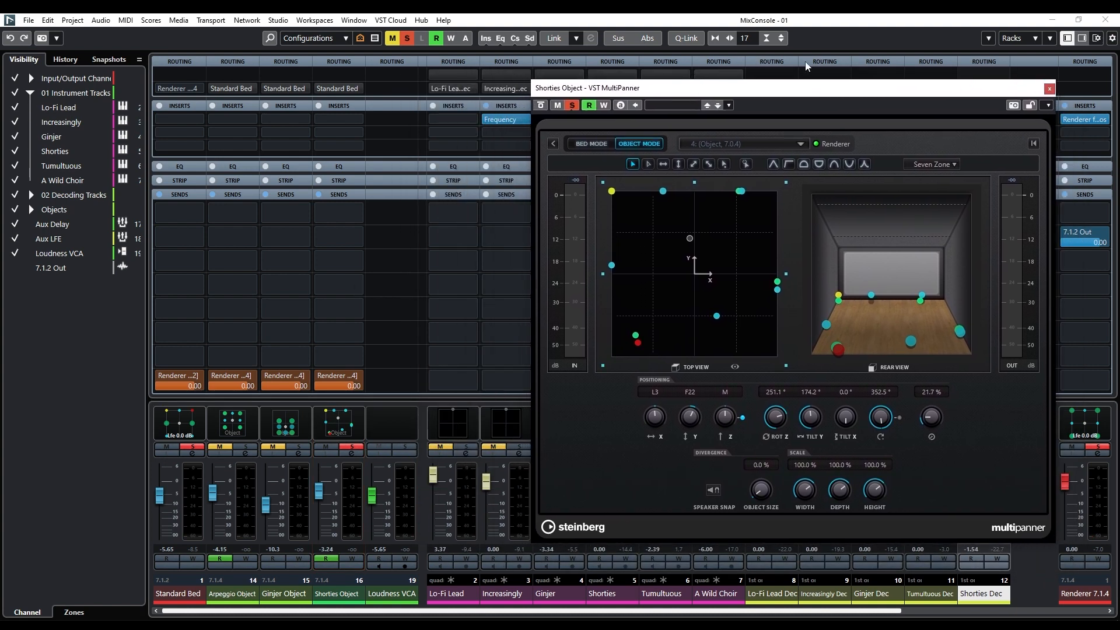
pyautogui.click(1105, 20)
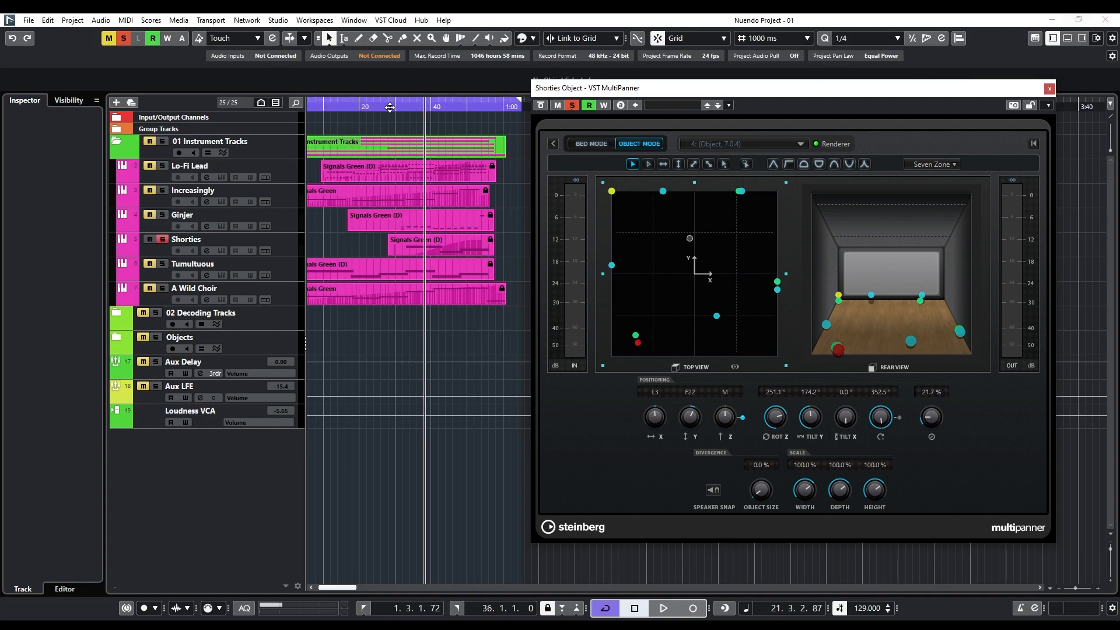
# Scrub and play the Shorties part from about 30 seconds onward to examine the object's automated panning in the MultiPanner.
pyautogui.moveTo(390, 108); pyautogui.dragTo(457, 102)
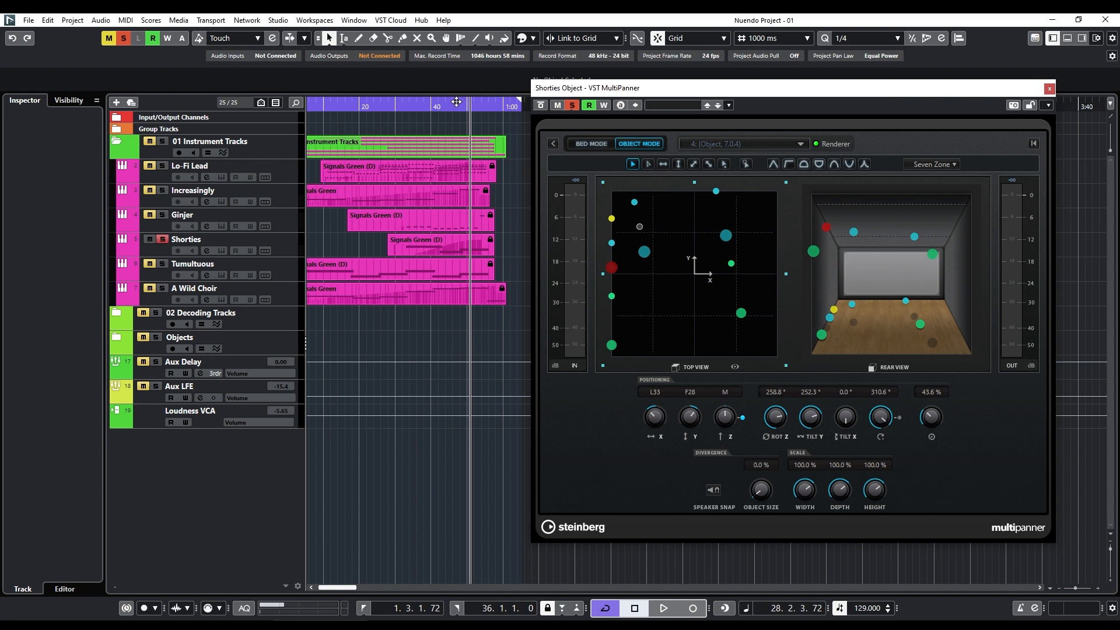
pyautogui.click(400, 108)
pyautogui.press('space')
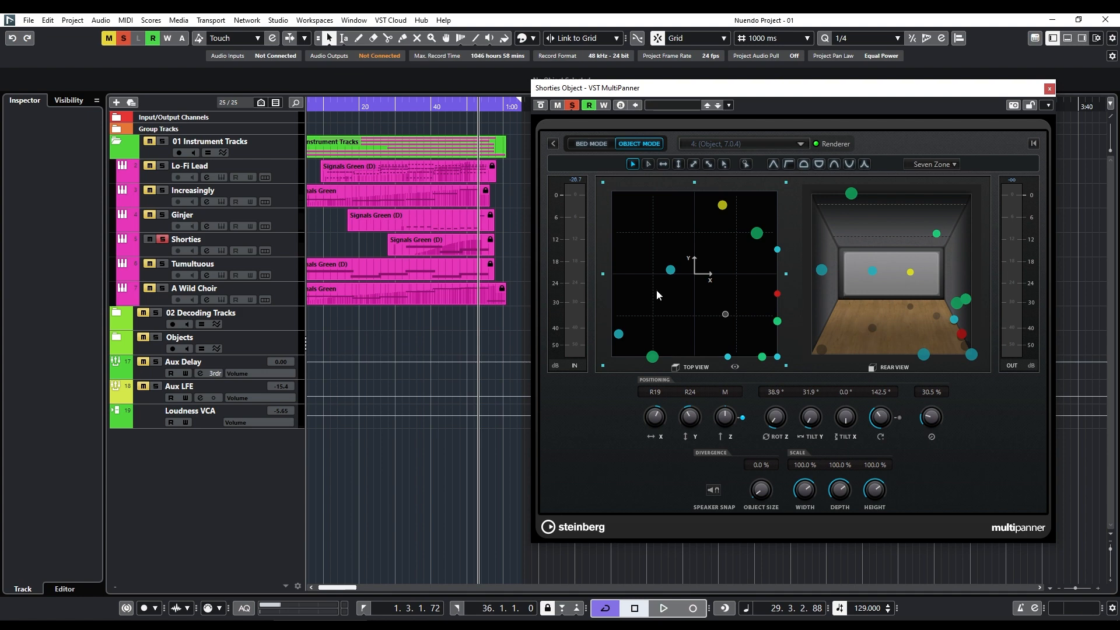
pyautogui.moveTo(386, 105); pyautogui.dragTo(452, 107)
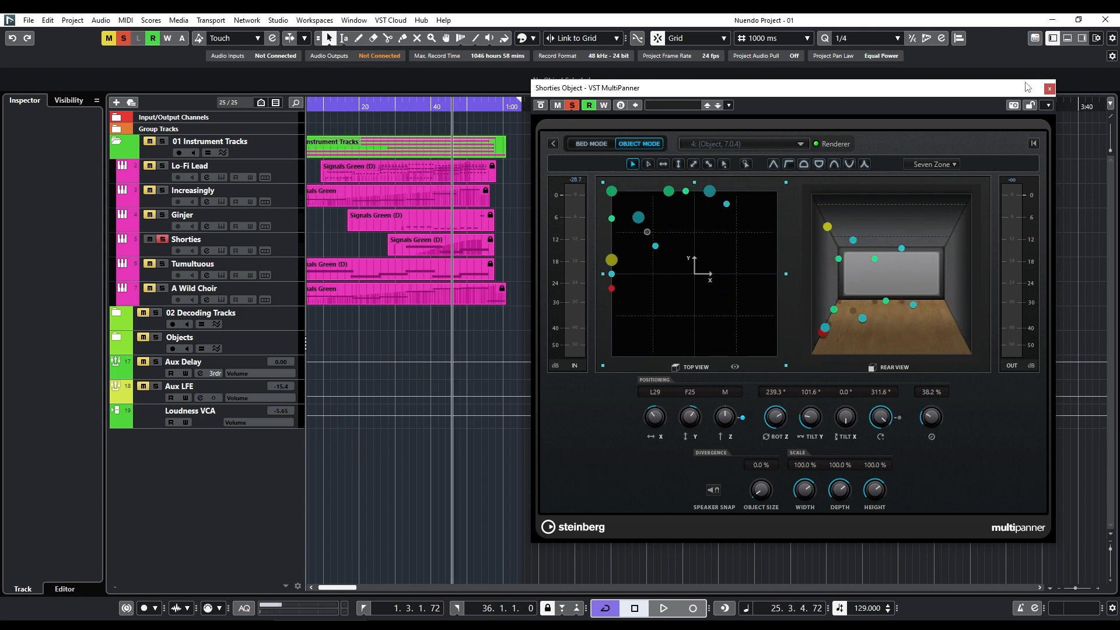
# Close the Shorties Object MultiPanner, select the Shorties track and reopen the MixConsole.
pyautogui.click(1049, 88)
pyautogui.click(286, 254)
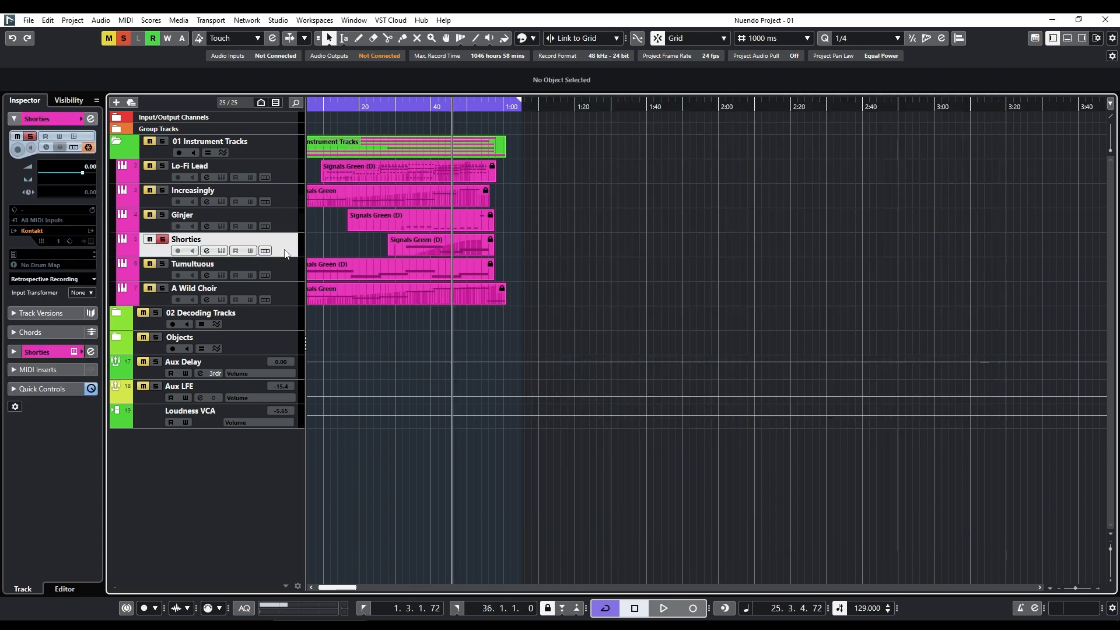
pyautogui.press('F3')
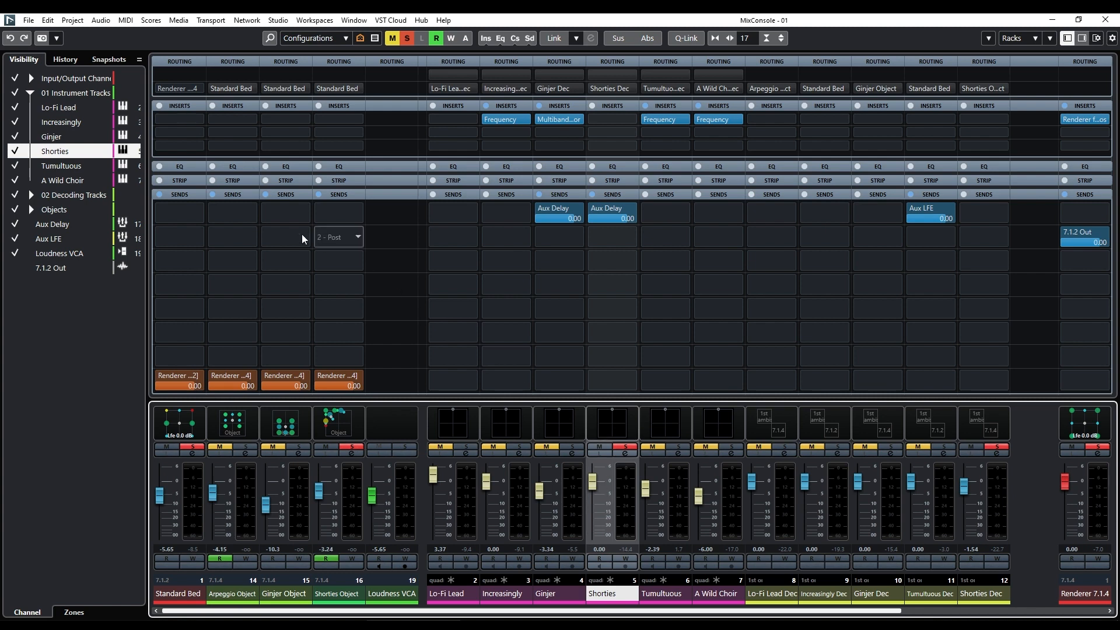
# Unsolo Shorties, solo the A Wild Choir channel and play it in the project window from just past 30 seconds.
pyautogui.click(625, 446)
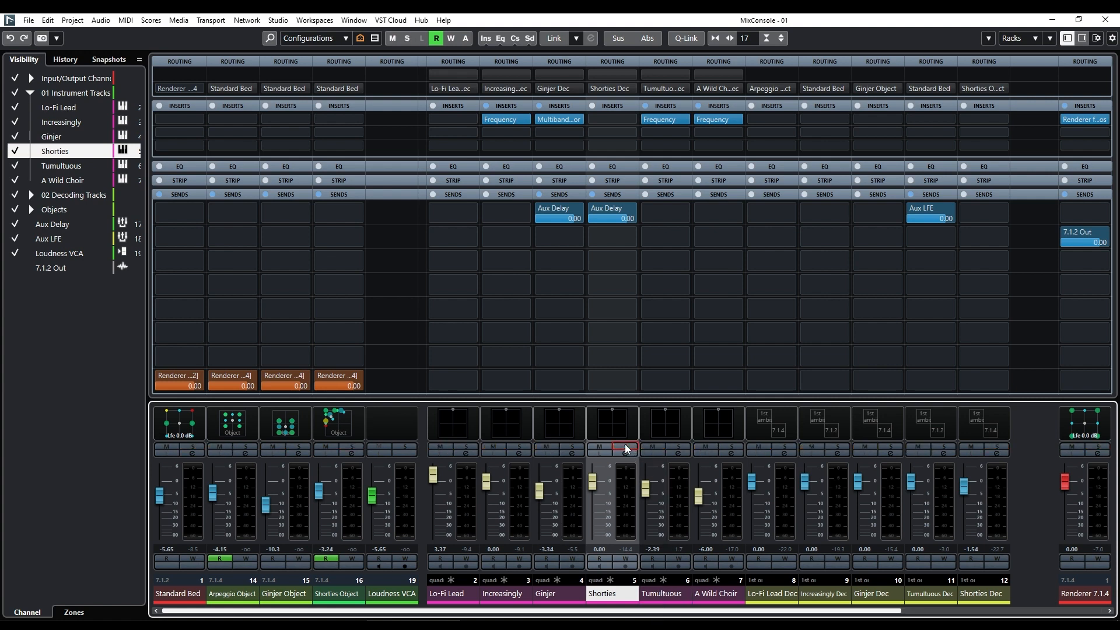
pyautogui.click(717, 593)
pyautogui.click(731, 449)
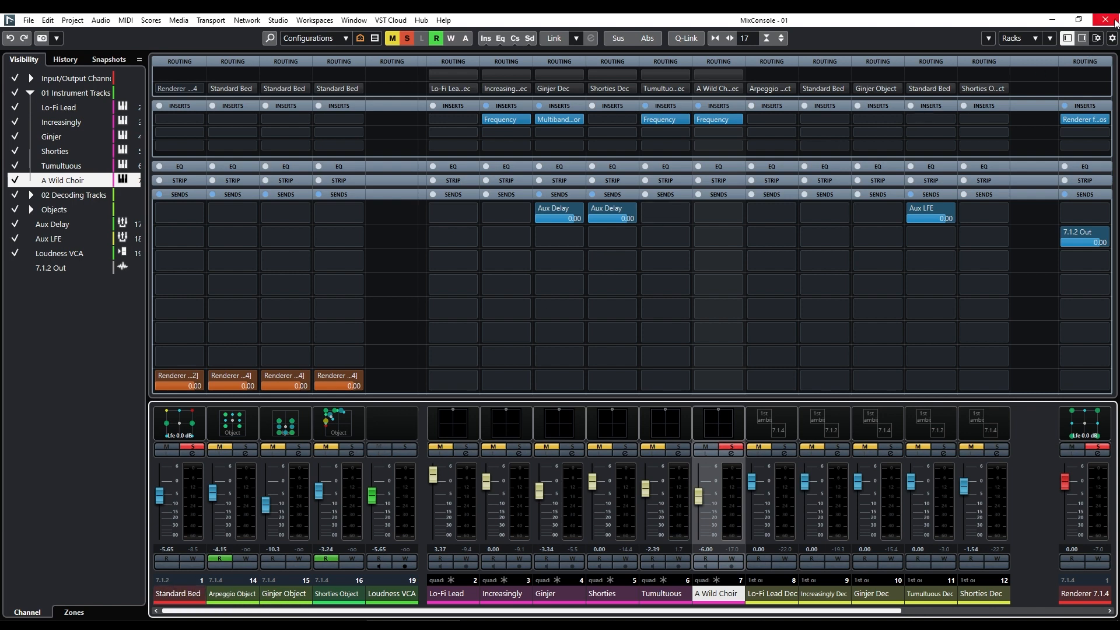
pyautogui.press('F3')
pyautogui.click(409, 106)
pyautogui.press('space')
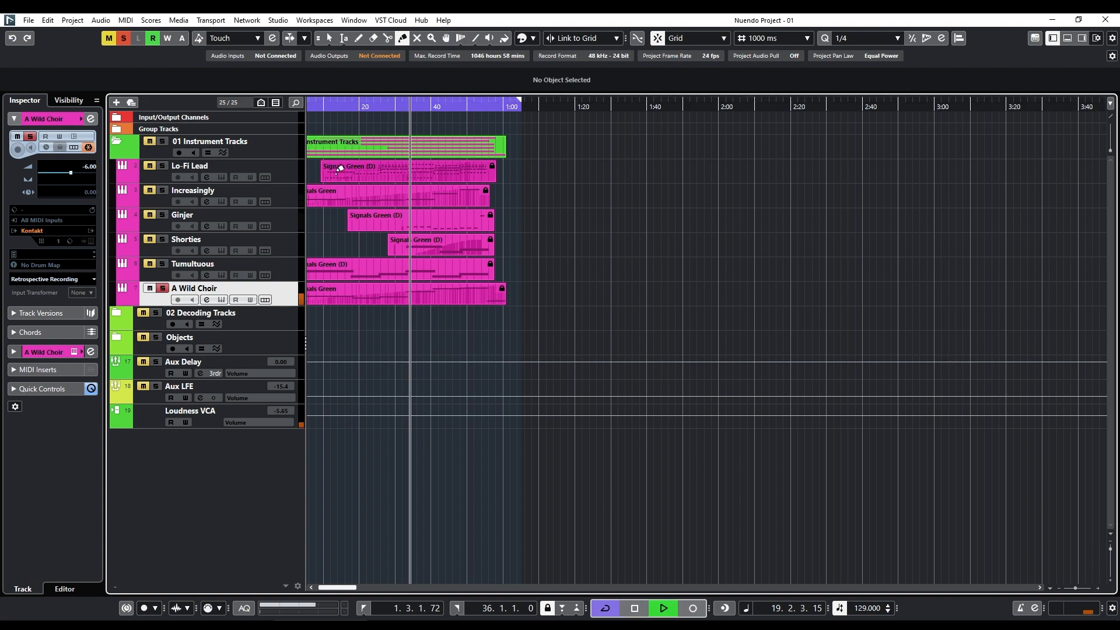
# Reopen the MixConsole, bring the A Wild Choir Dec channel into view, and inspect and close A Wild Choir's Frequency insert.
pyautogui.press('F3')
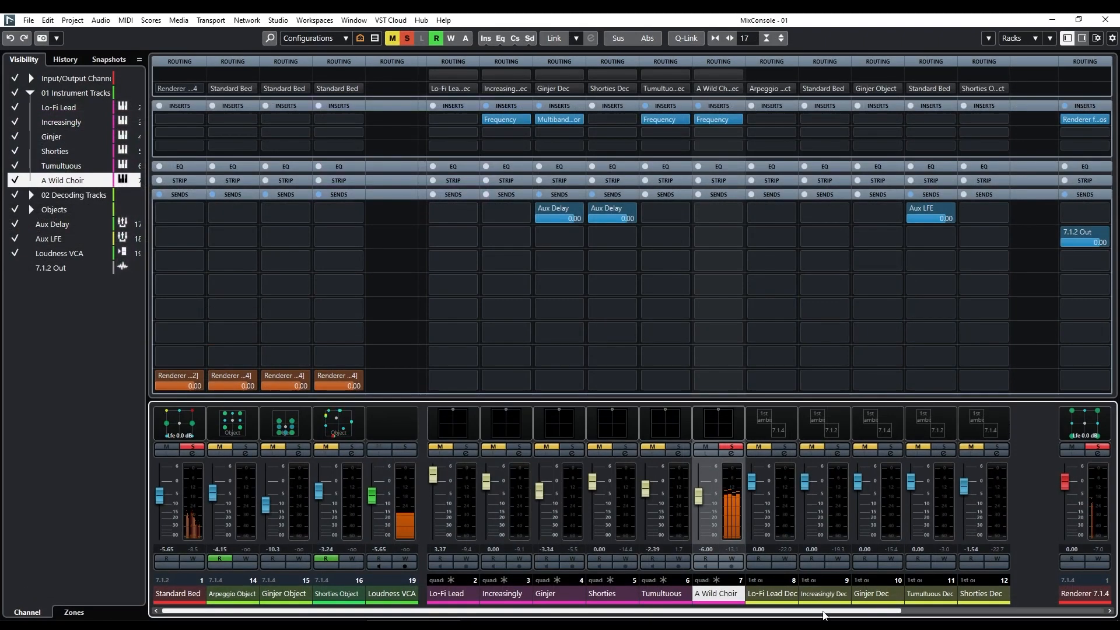
pyautogui.moveTo(855, 611); pyautogui.dragTo(1058, 611)
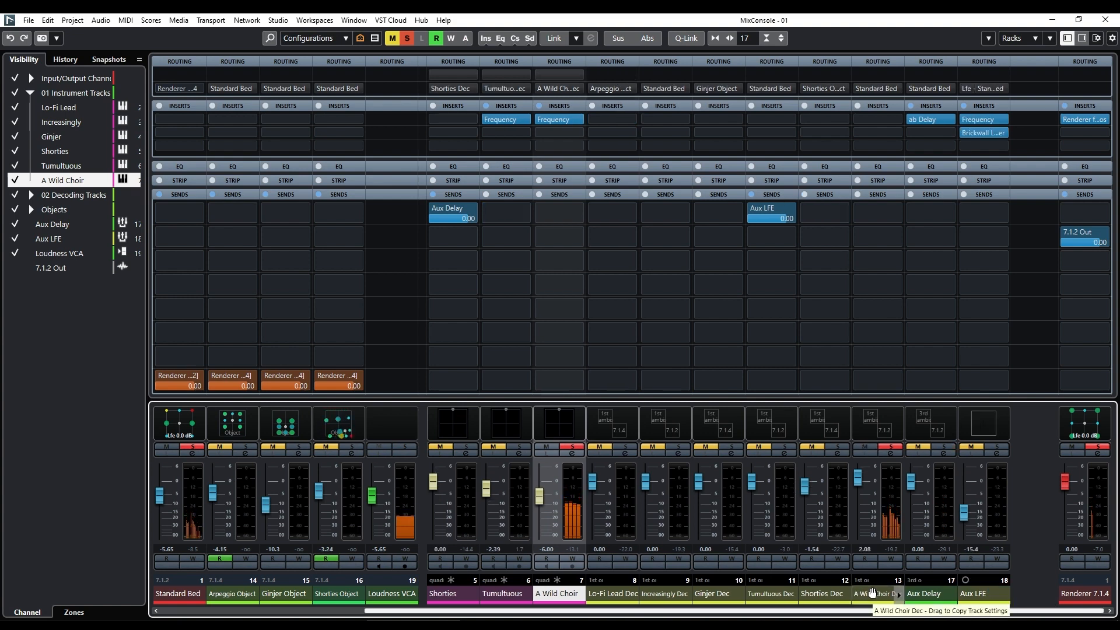
pyautogui.click(549, 119)
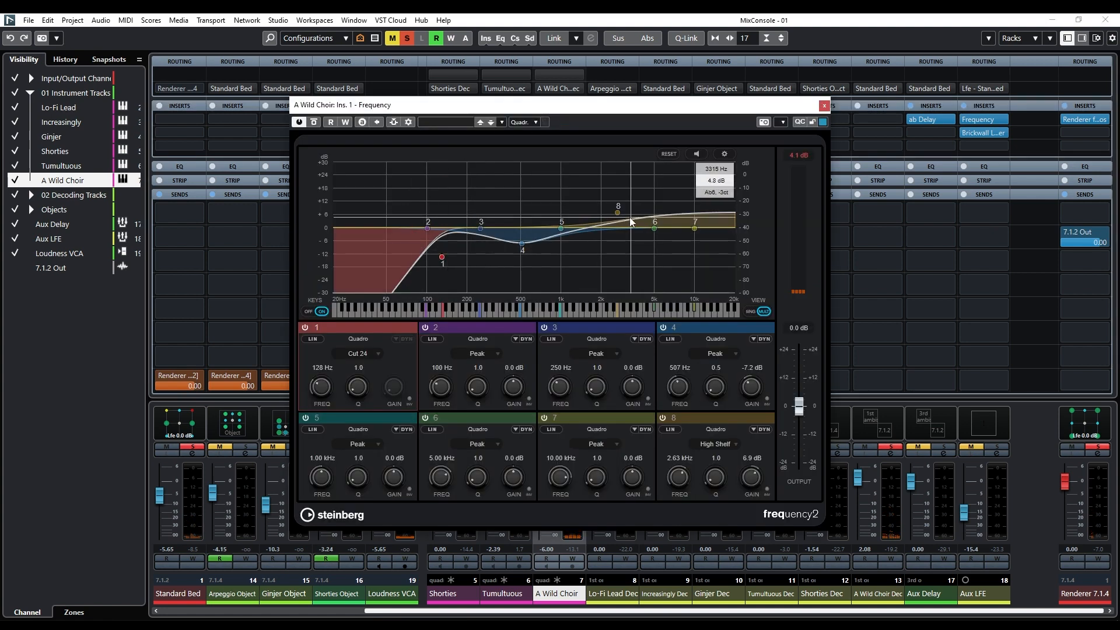
pyautogui.click(824, 106)
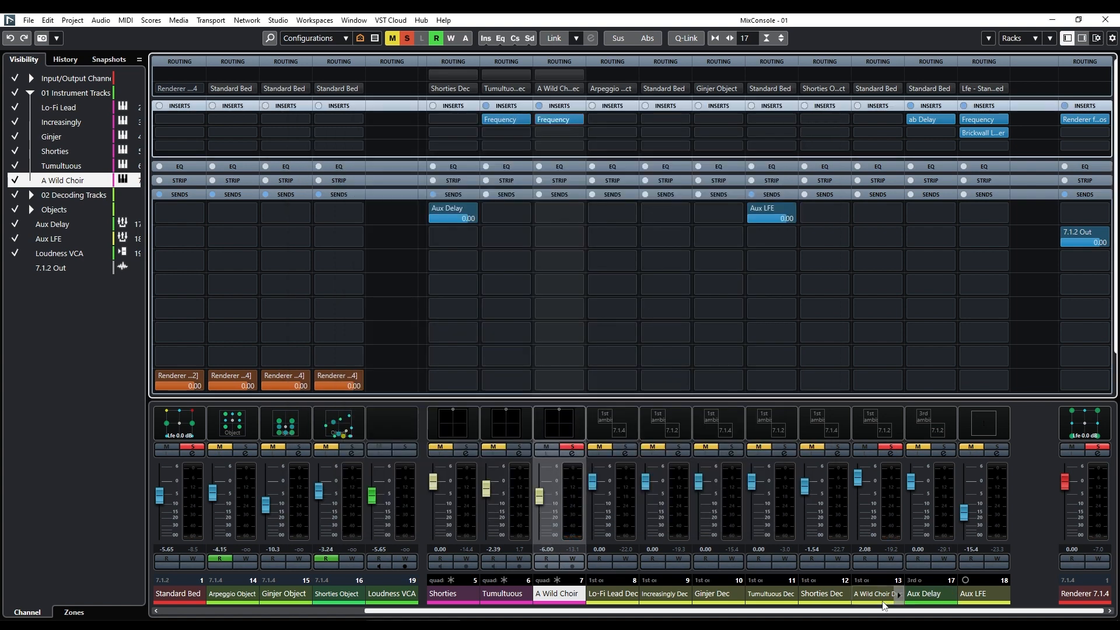
# Clear the A Wild Choir Dec solo, solo and select Tumultuous Dec, and play it in the project window from about 10 seconds.
pyautogui.click(881, 595)
pyautogui.click(896, 450)
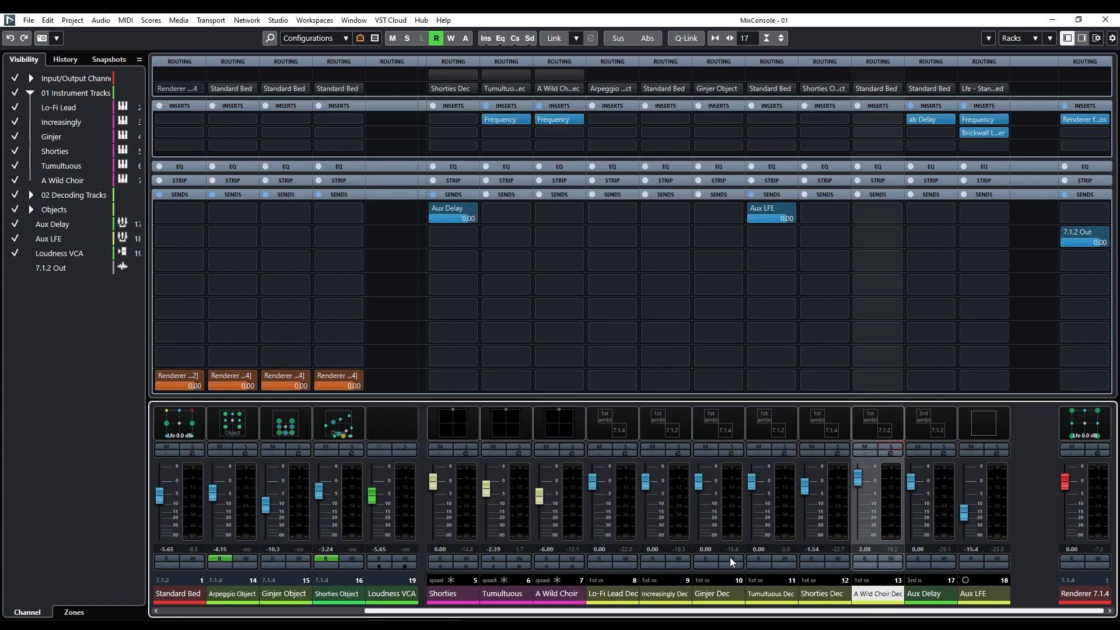
pyautogui.click(782, 446)
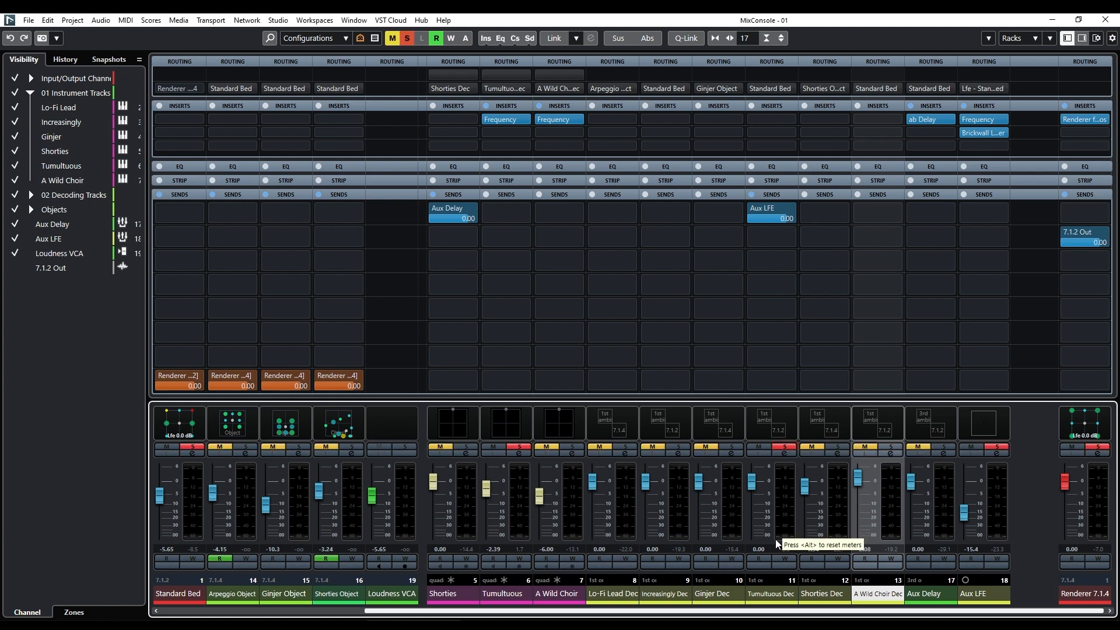
pyautogui.click(775, 594)
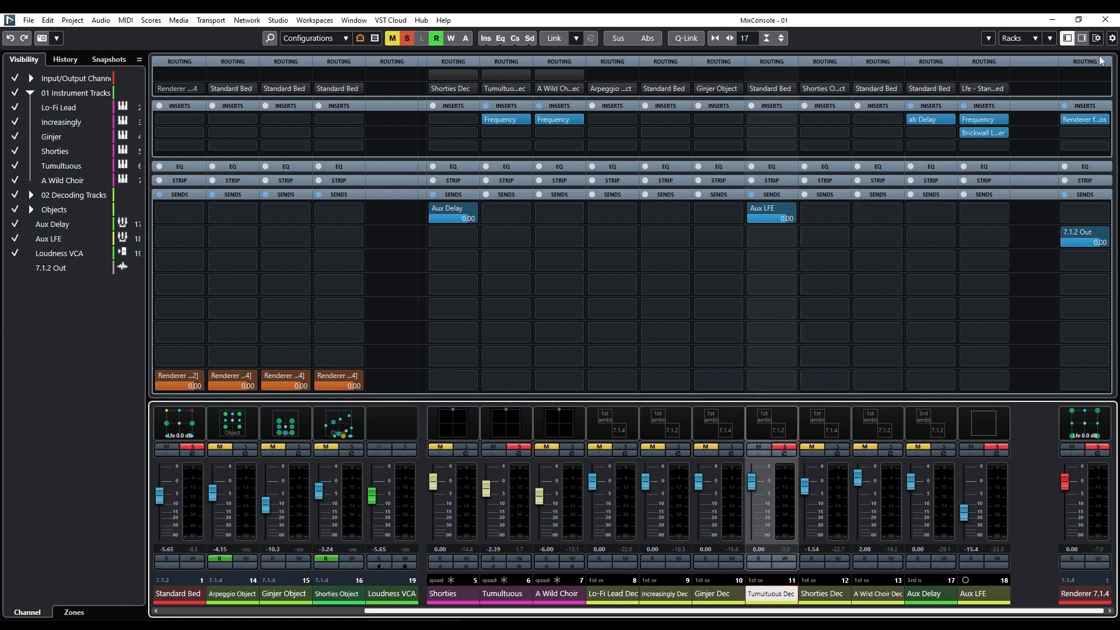
pyautogui.click(1106, 20)
pyautogui.click(354, 108)
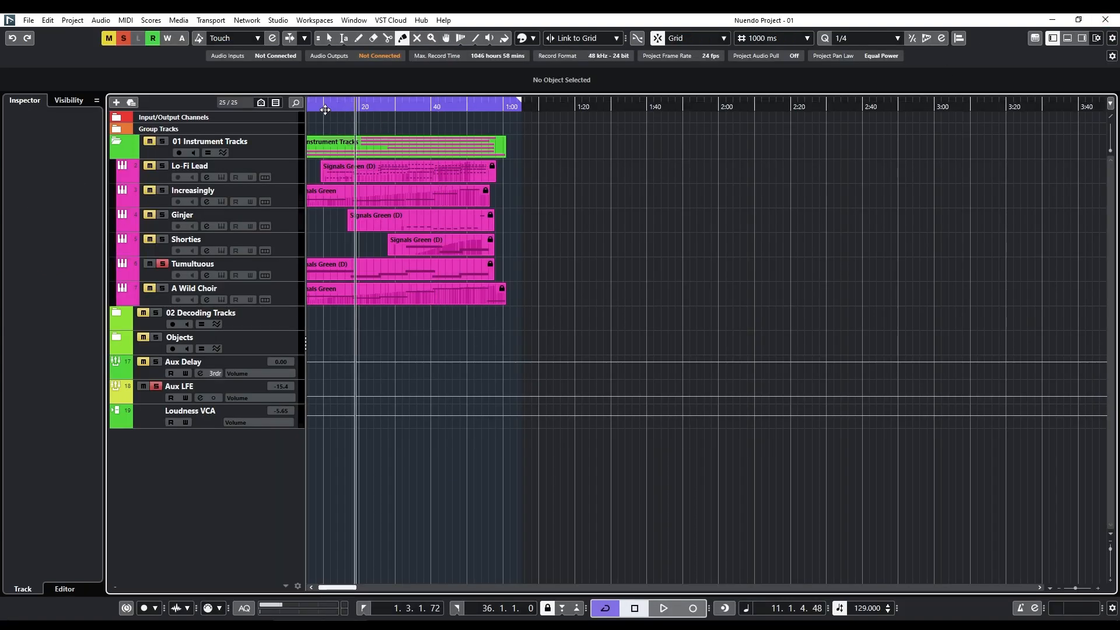
pyautogui.click(326, 110)
pyautogui.press('space')
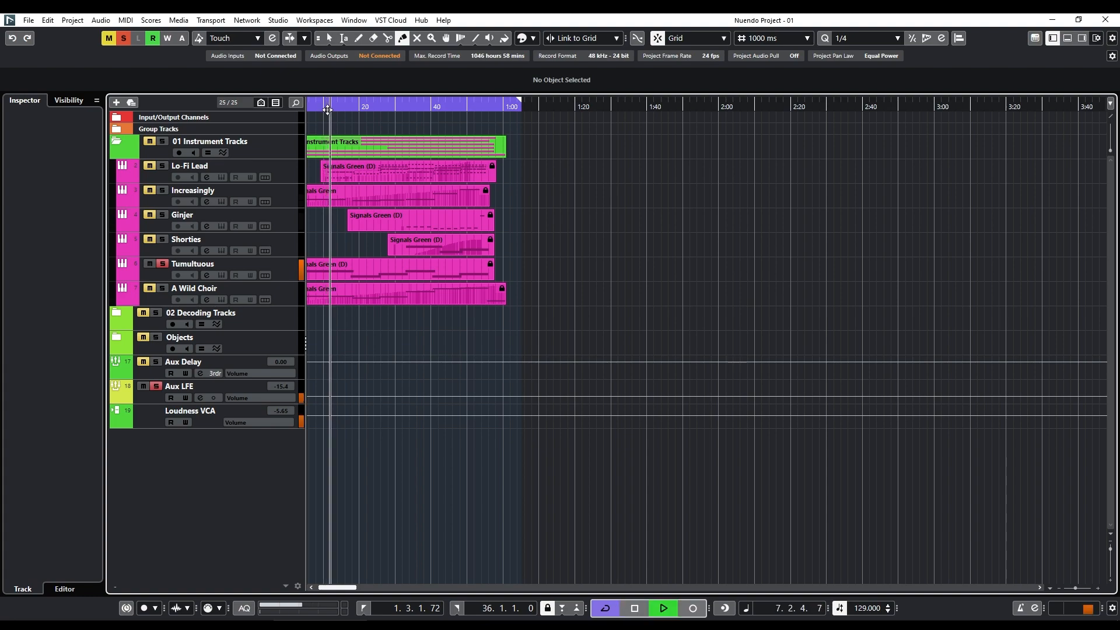
# Reopen the MixConsole and bring up the Aux LFE channel alongside Tumultuous Dec's Aux LFE send.
pyautogui.press('F3')
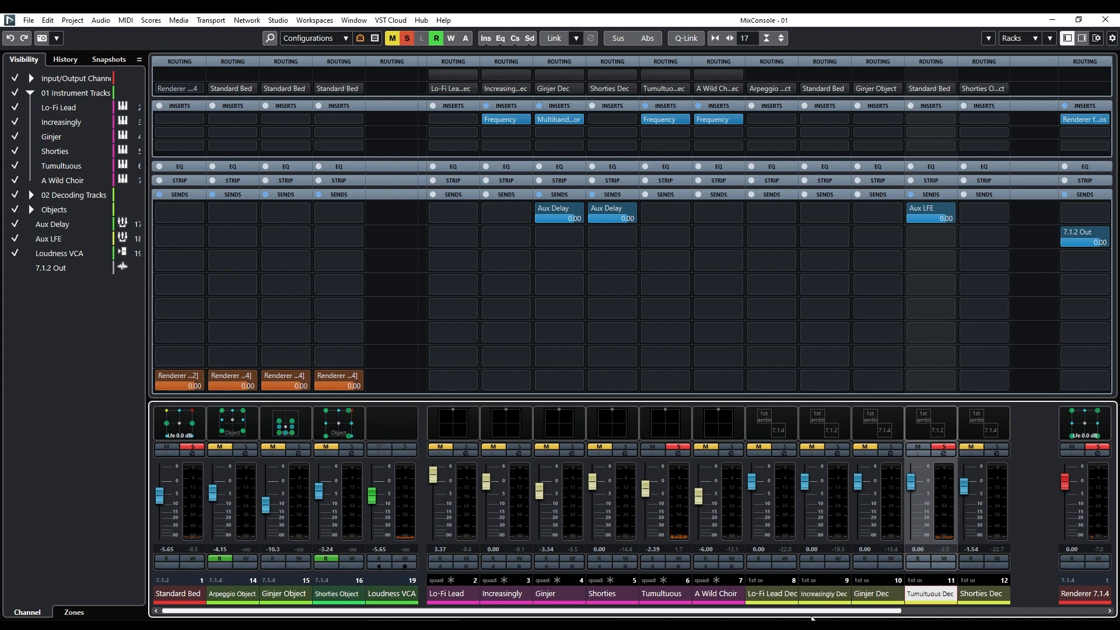
pyautogui.moveTo(834, 617); pyautogui.dragTo(1044, 618)
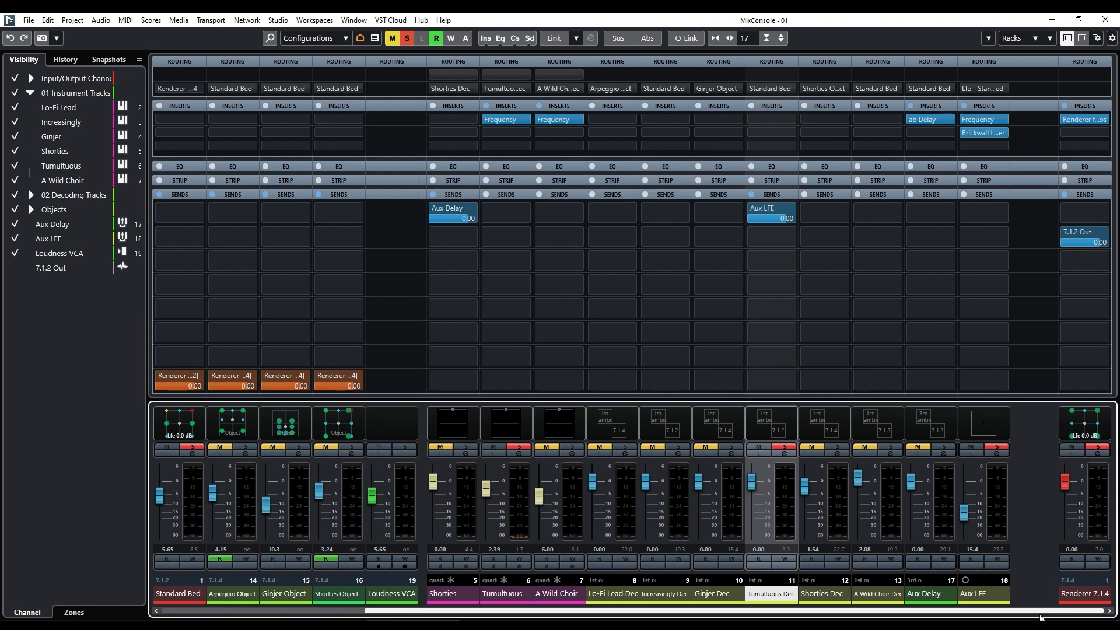
pyautogui.click(974, 595)
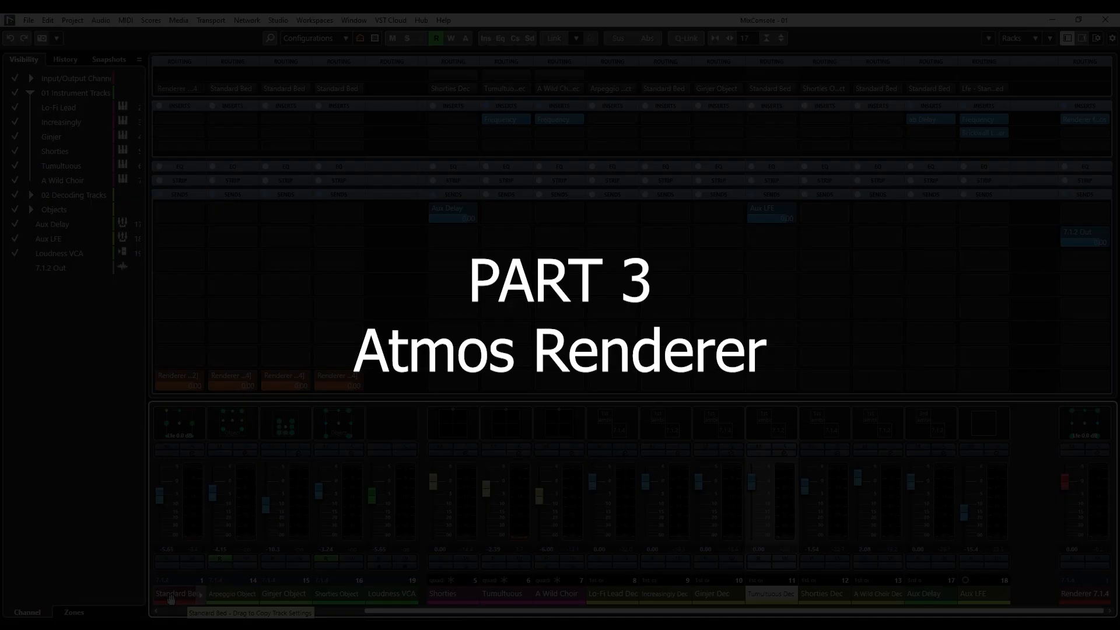
# Select the Renderer 7.1.4 channel, open its Renderer for Dolby Atmos insert and set the downmix to 7.1.4.
pyautogui.click(1076, 595)
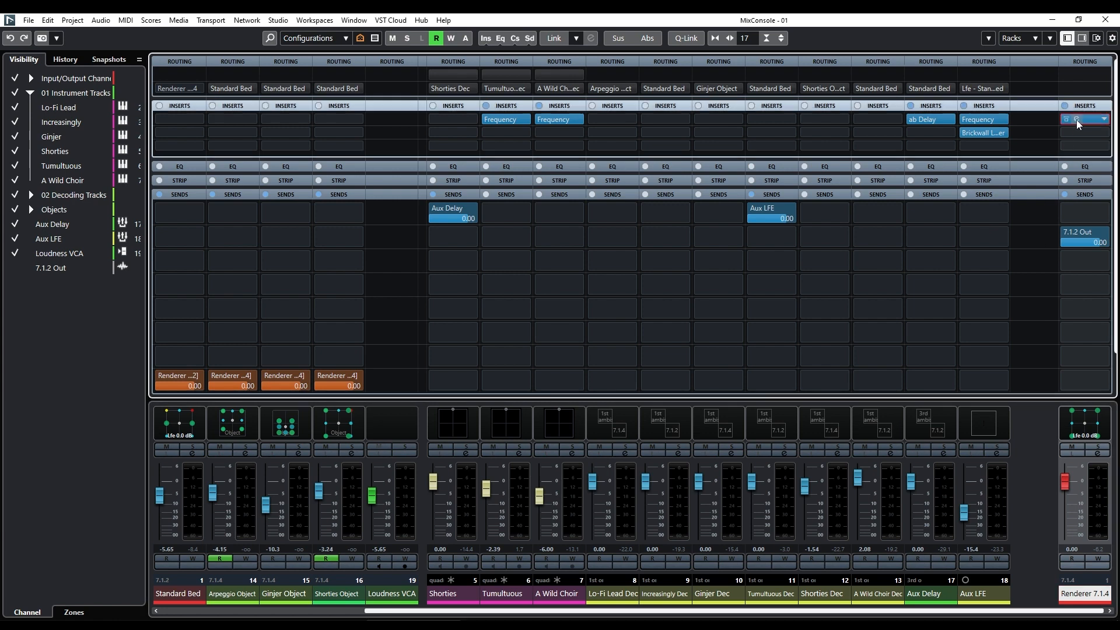
pyautogui.click(1076, 121)
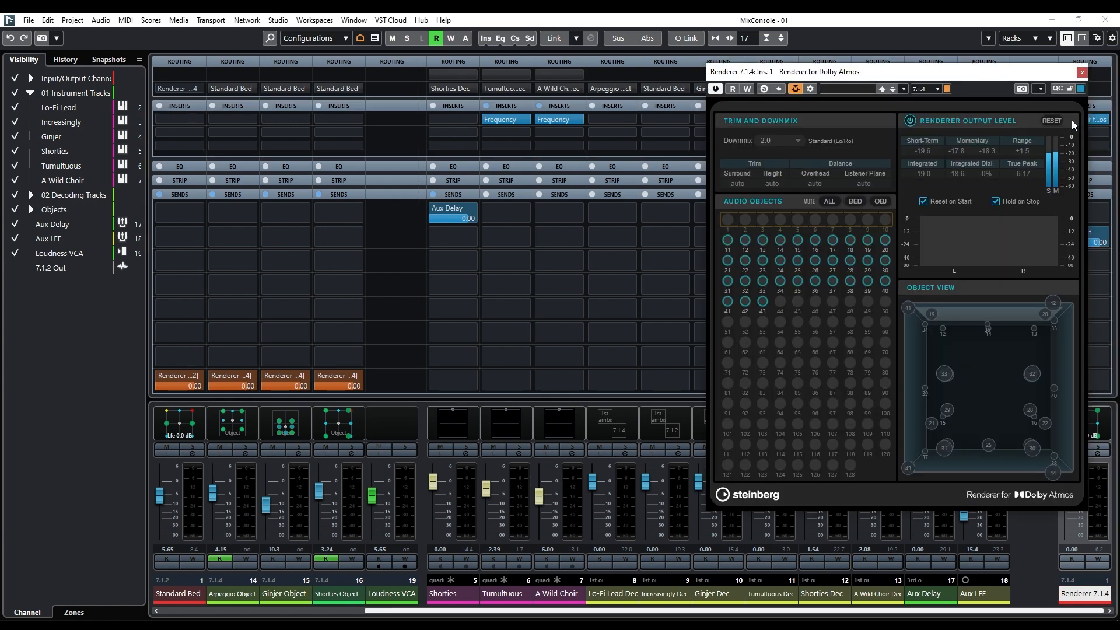
pyautogui.click(774, 142)
pyautogui.click(775, 219)
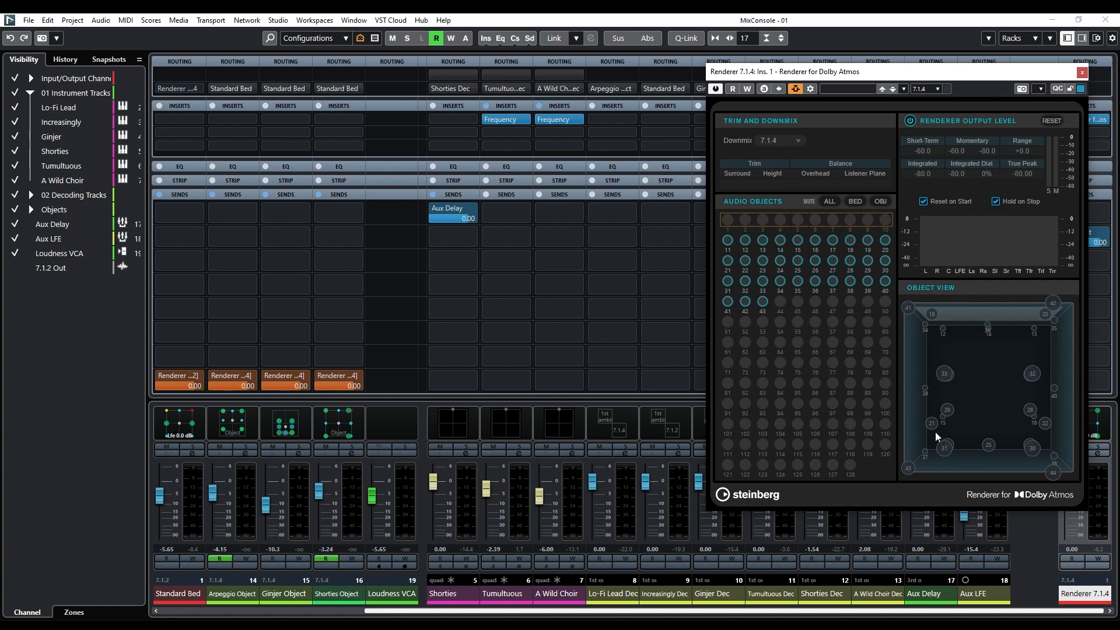
# Move the Renderer for Dolby Atmos window clear of the Renderer 7.1.4 channel and set the downmix to 2.0.
pyautogui.click(775, 142)
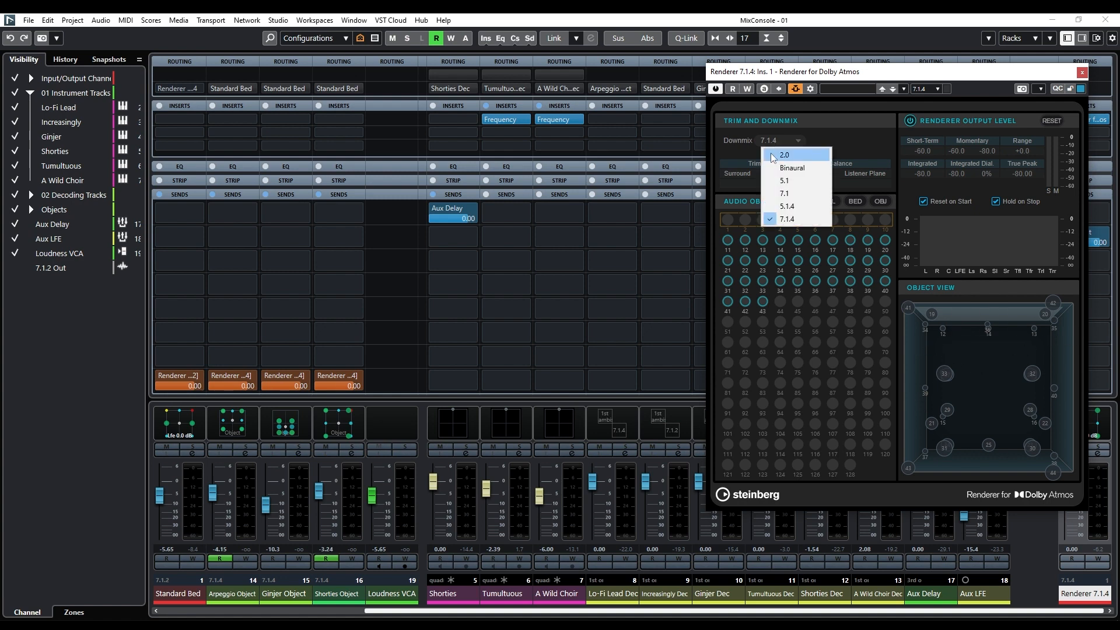
pyautogui.moveTo(774, 75); pyautogui.dragTo(735, 82)
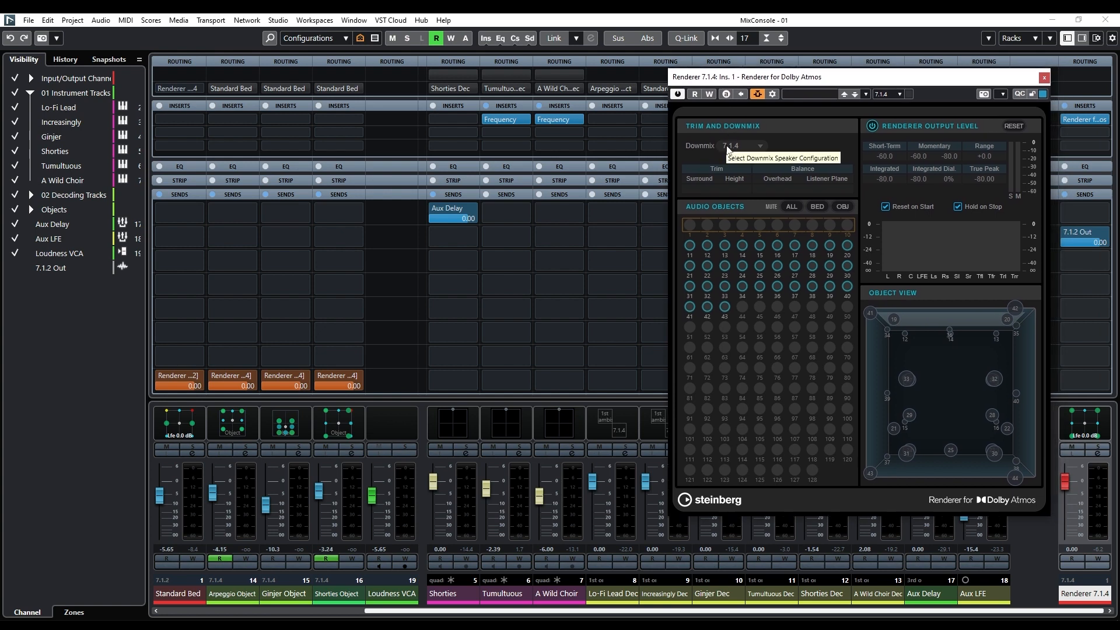
pyautogui.click(729, 147)
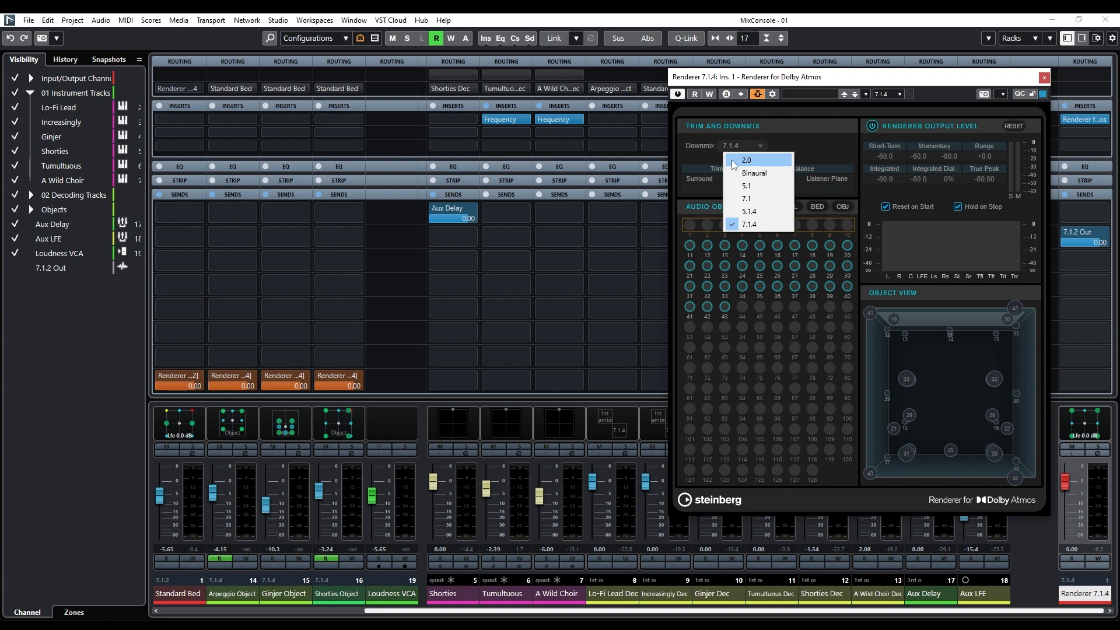
pyautogui.click(733, 161)
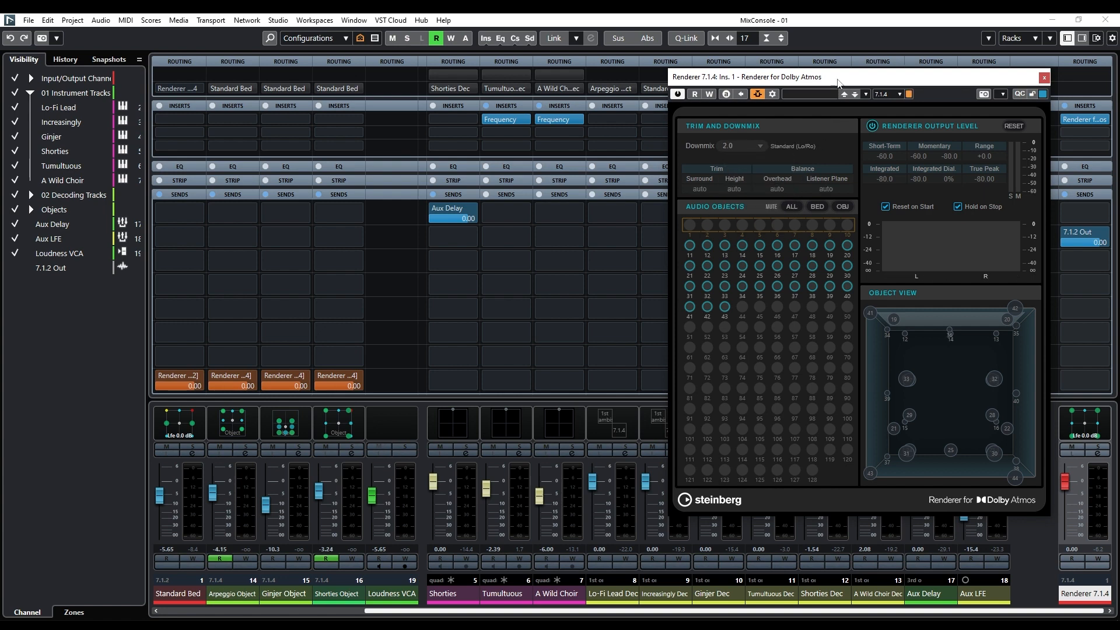
# Play the mix with the 2.0 downmix, stop it, and play it again with the downmix set to 7.1.4.
pyautogui.moveTo(828, 84); pyautogui.dragTo(795, 86)
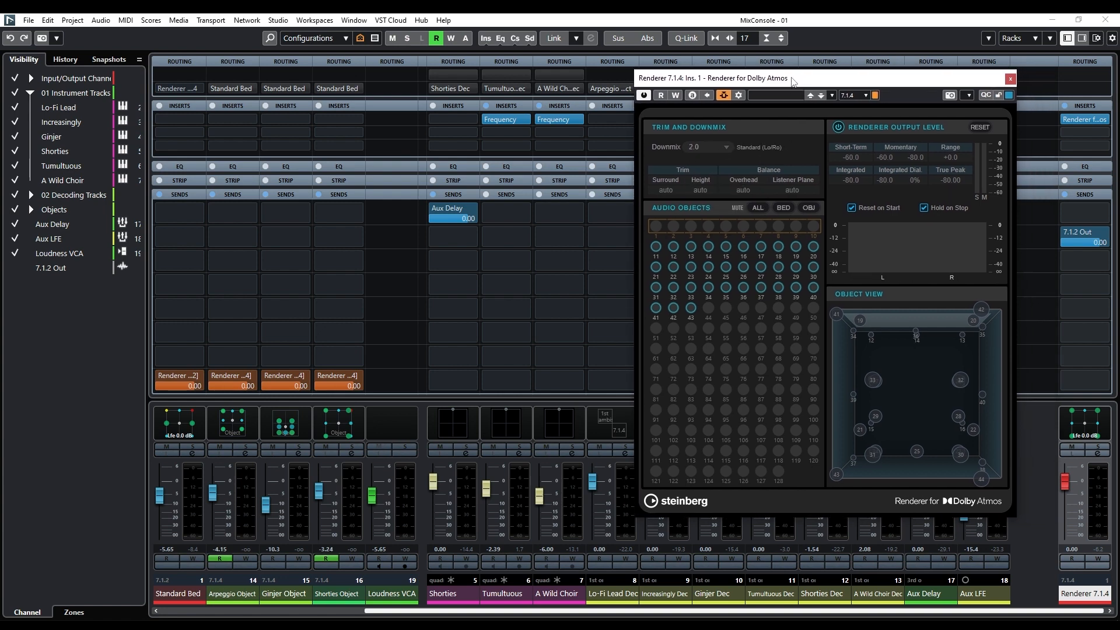
pyautogui.press('space')
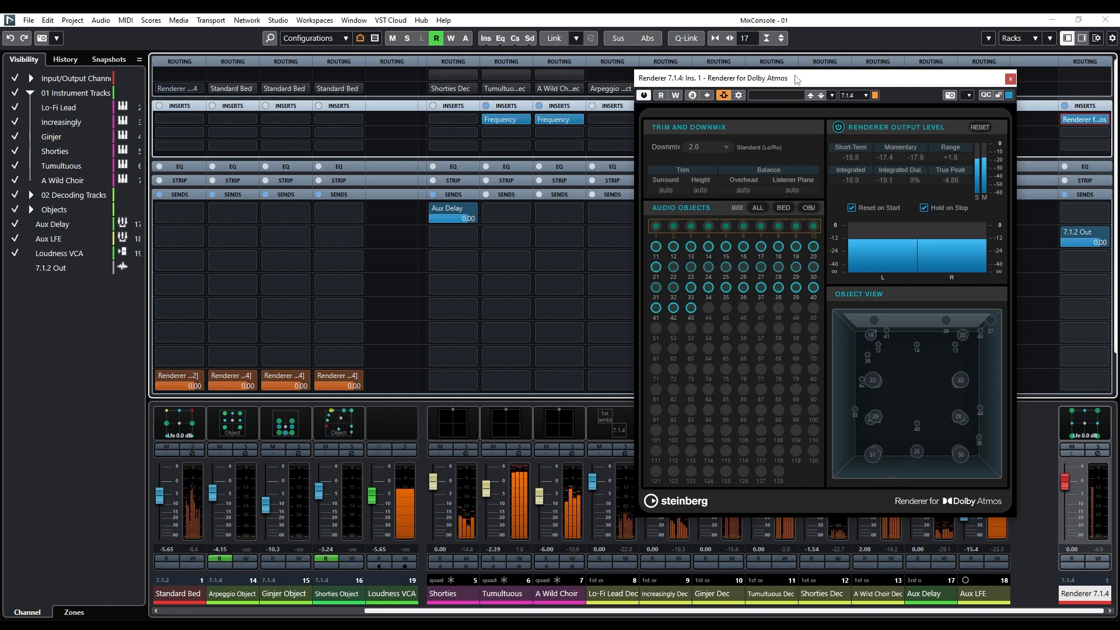
pyautogui.press('space')
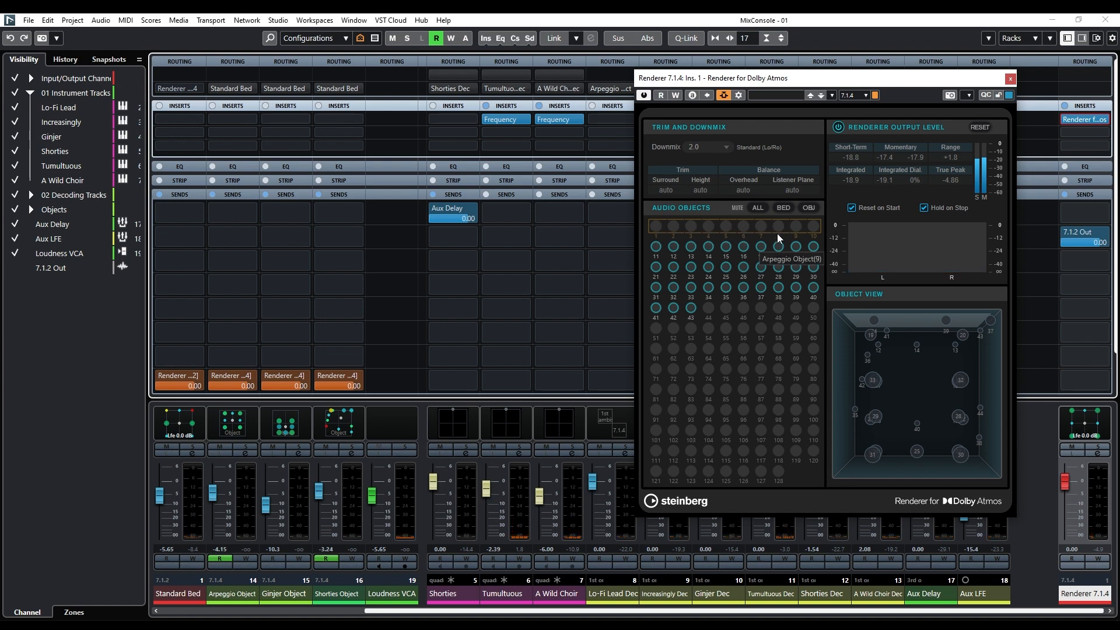
pyautogui.click(713, 151)
pyautogui.click(710, 224)
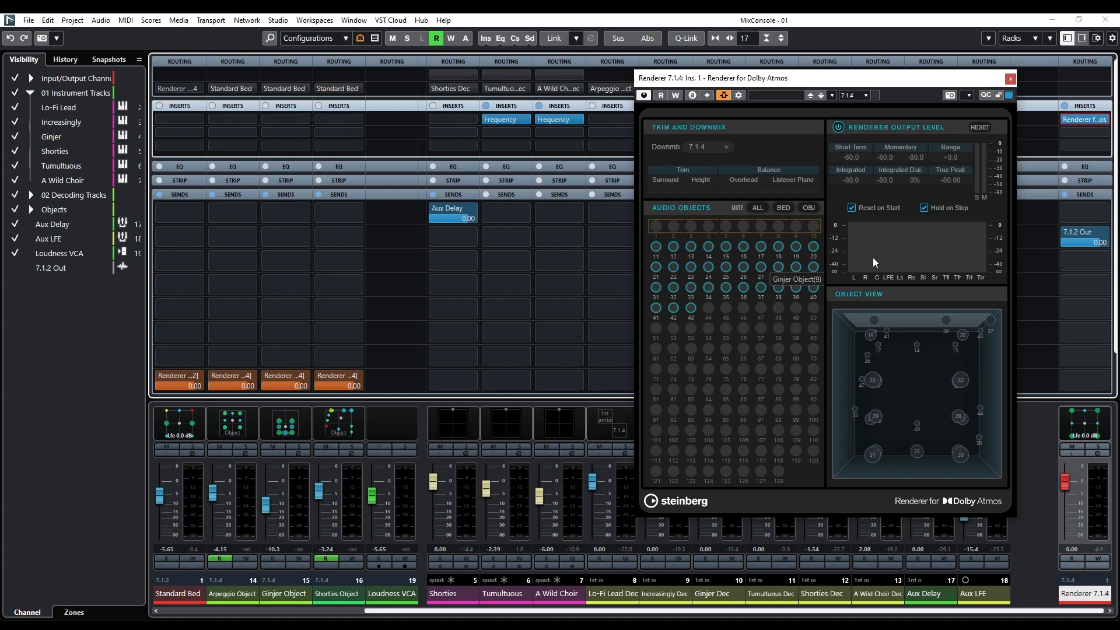
pyautogui.press('space')
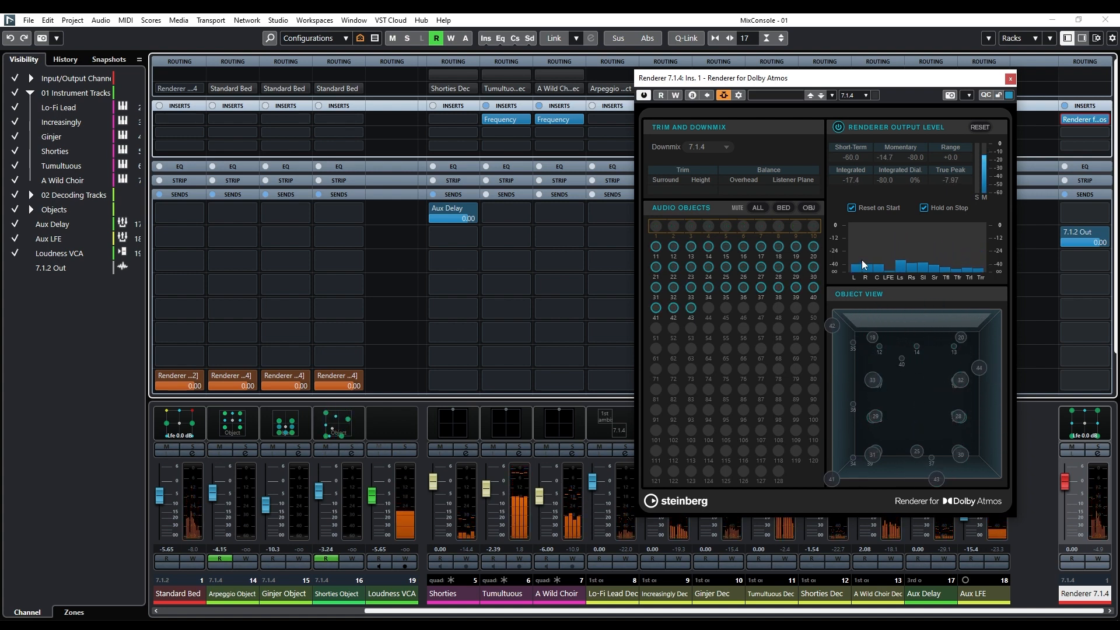
# Stop playback, set the renderer's downmix to Binaural and shift the Renderer for Dolby Atmos window aside.
pyautogui.click(711, 148)
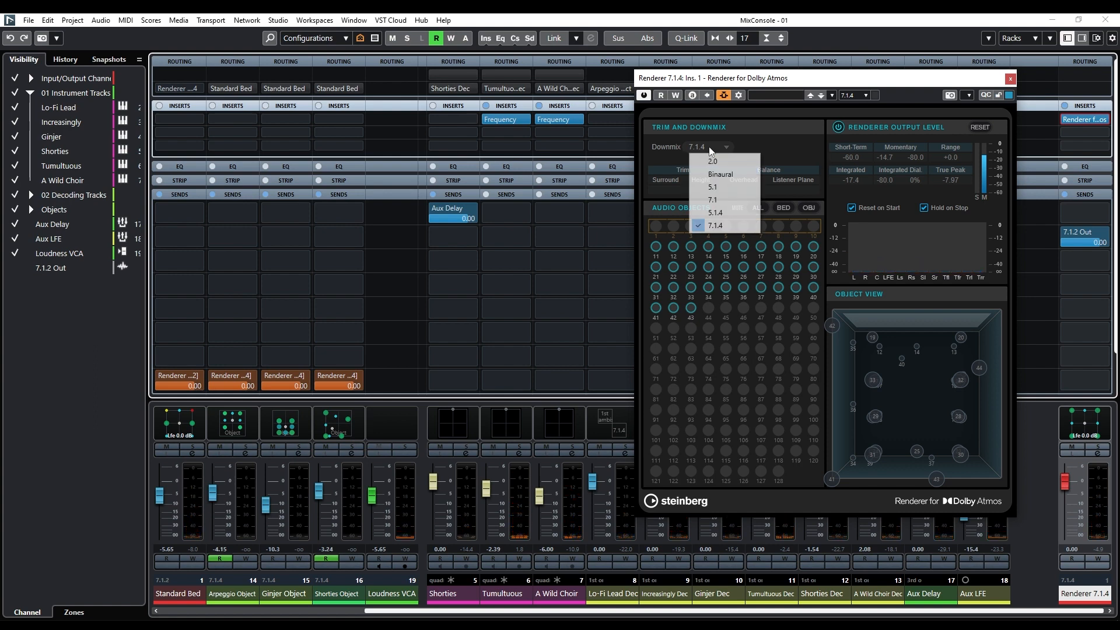
pyautogui.click(718, 174)
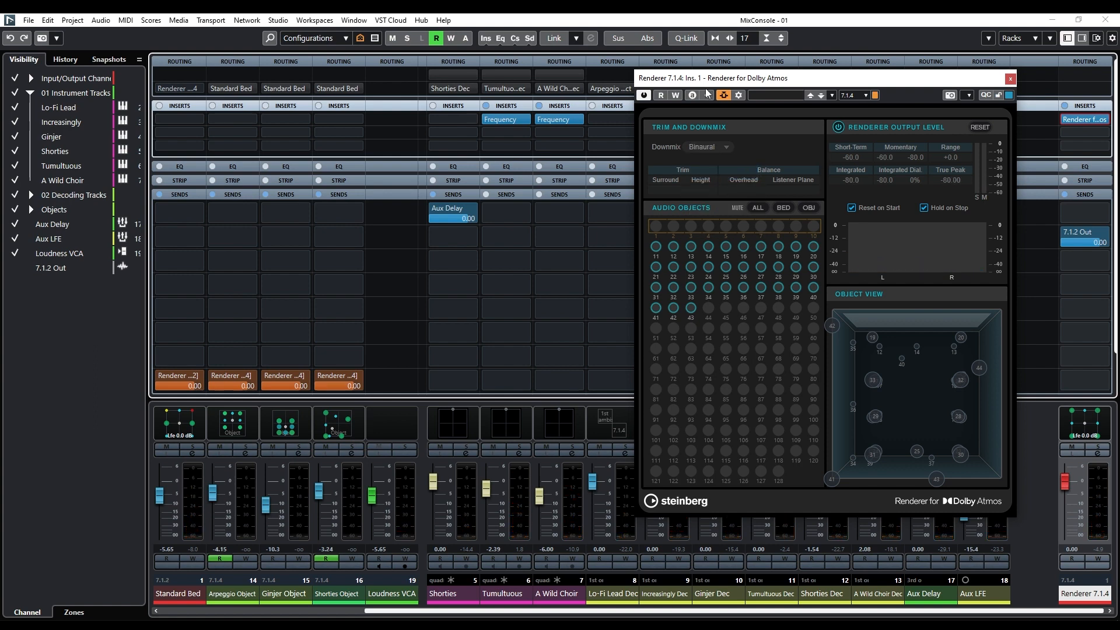
pyautogui.moveTo(712, 81); pyautogui.dragTo(779, 99)
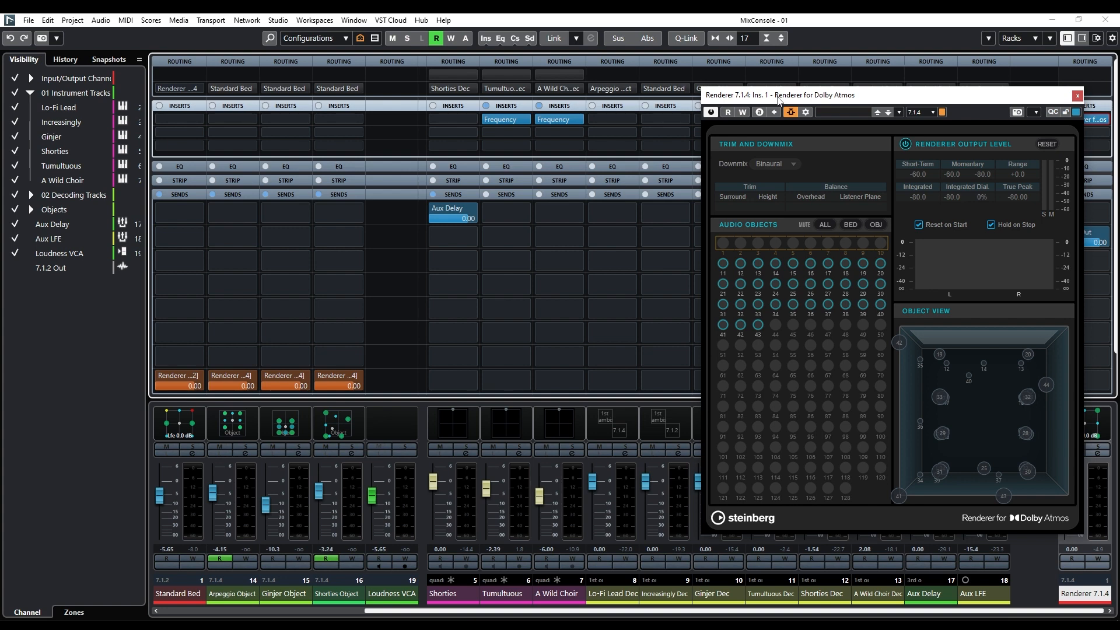
# Open ADM Authoring for Dolby Atmos, examine the Binaural distance options of the Arpeggio, Ginjer and Shorties objects, and close it unchanged.
pyautogui.click(101, 20)
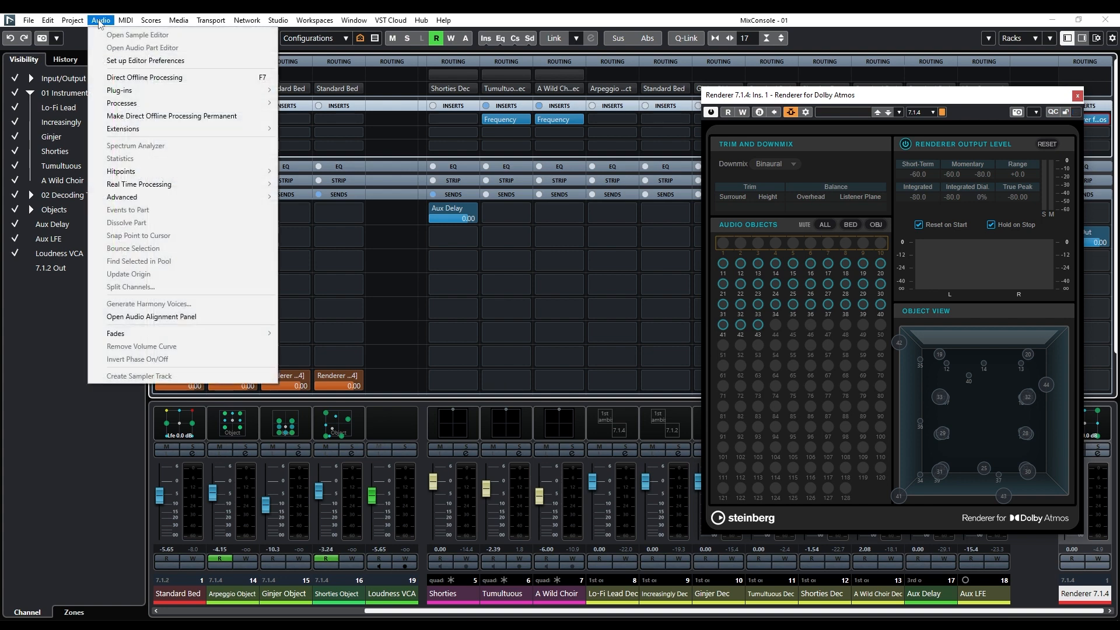
pyautogui.click(102, 167)
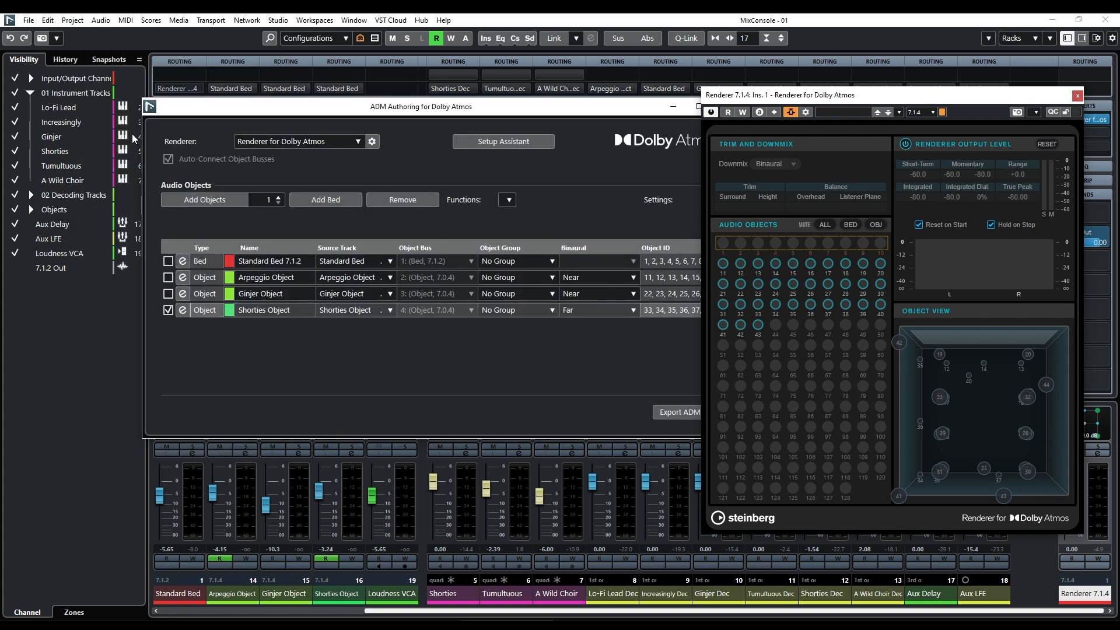
pyautogui.moveTo(275, 115); pyautogui.dragTo(193, 121)
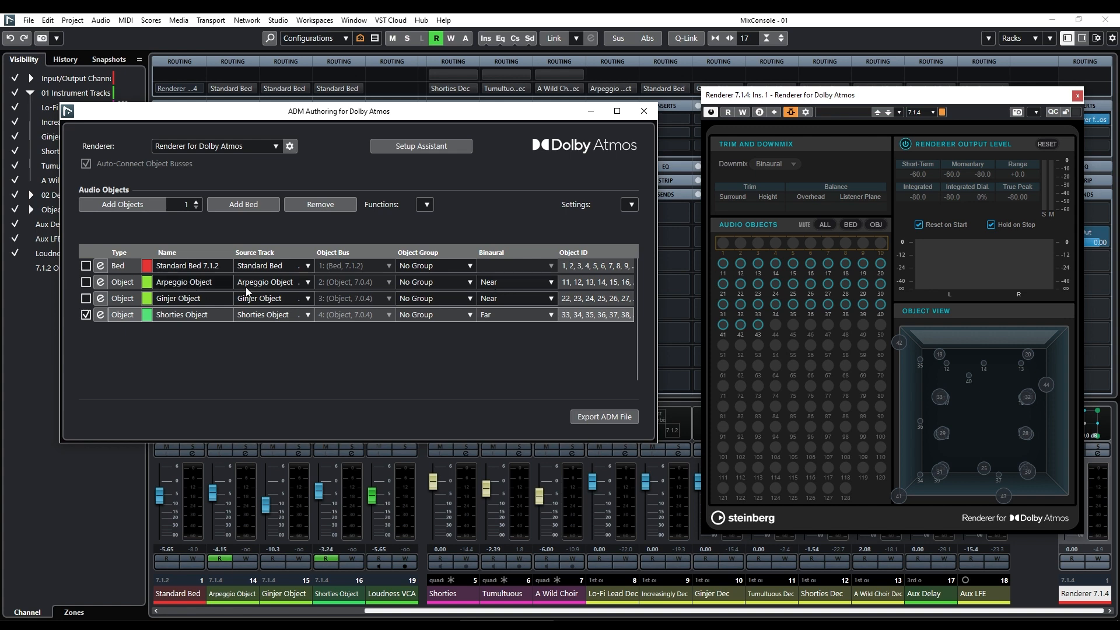
pyautogui.click(507, 285)
pyautogui.click(520, 285)
pyautogui.click(510, 297)
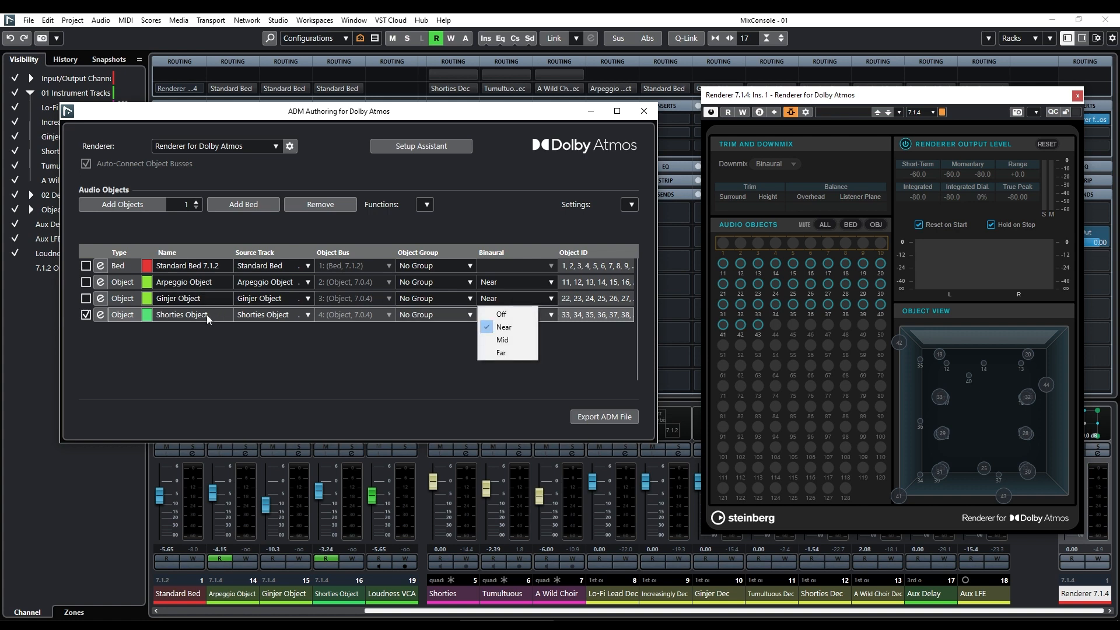
pyautogui.click(484, 321)
pyautogui.click(504, 315)
pyautogui.click(602, 349)
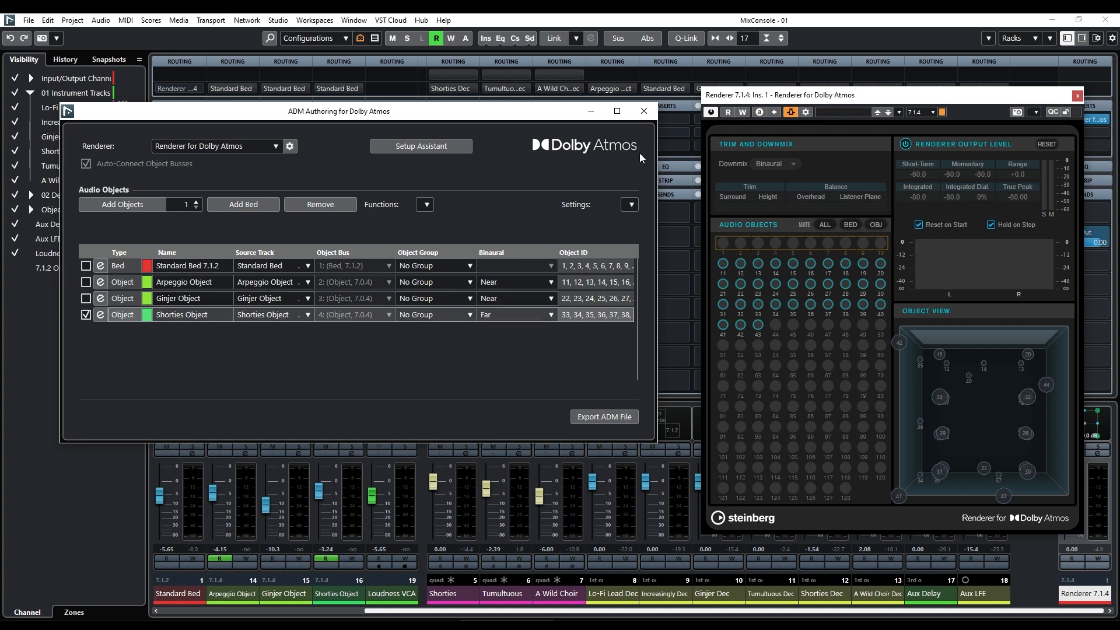
pyautogui.click(644, 111)
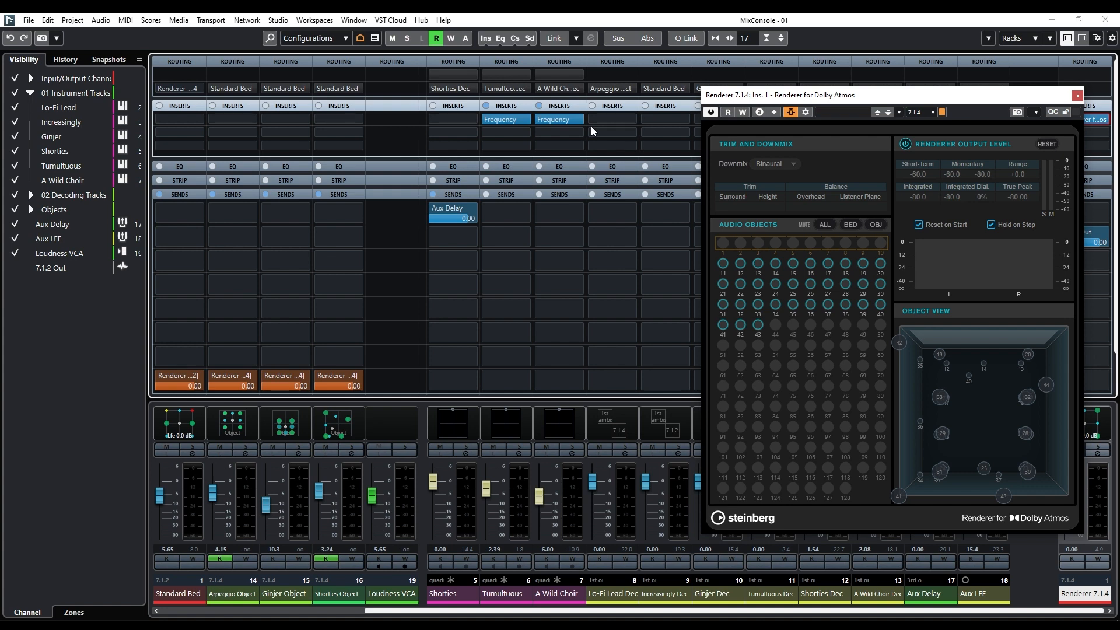
# Play the mix with the Binaural downmix, switch the downmix to 2.0 during playback for comparison, and stop.
pyautogui.press('space')
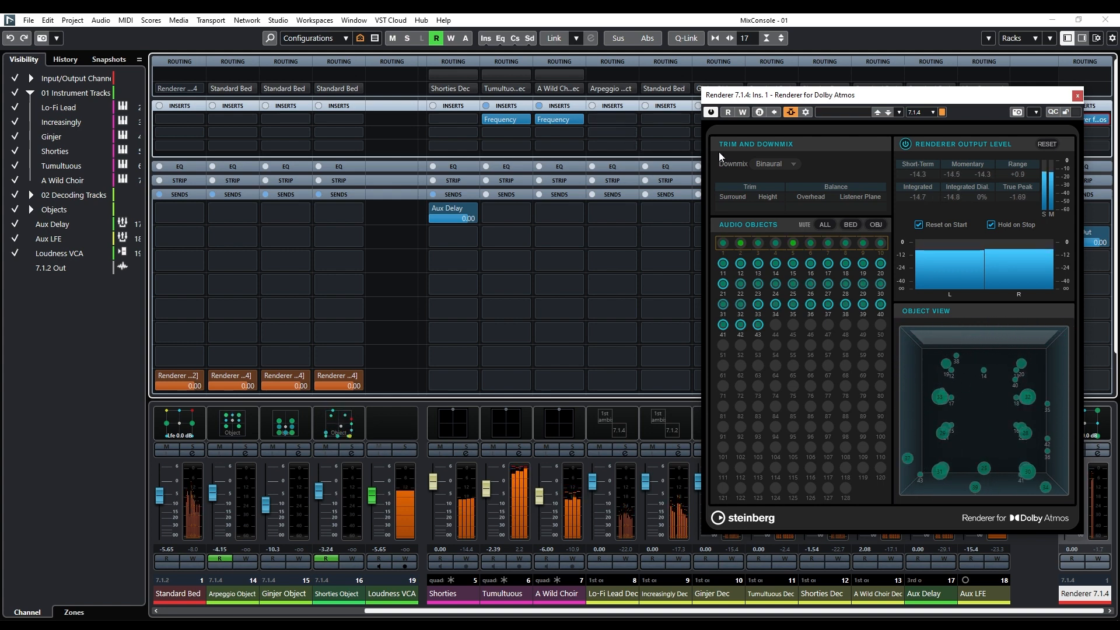
pyautogui.click(769, 169)
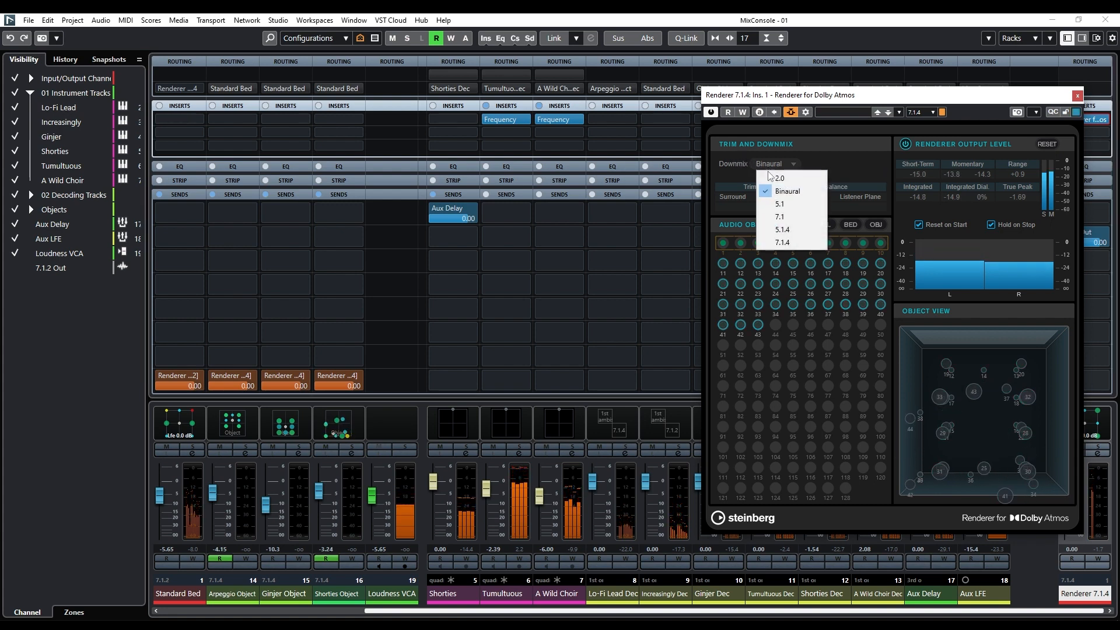
pyautogui.click(769, 180)
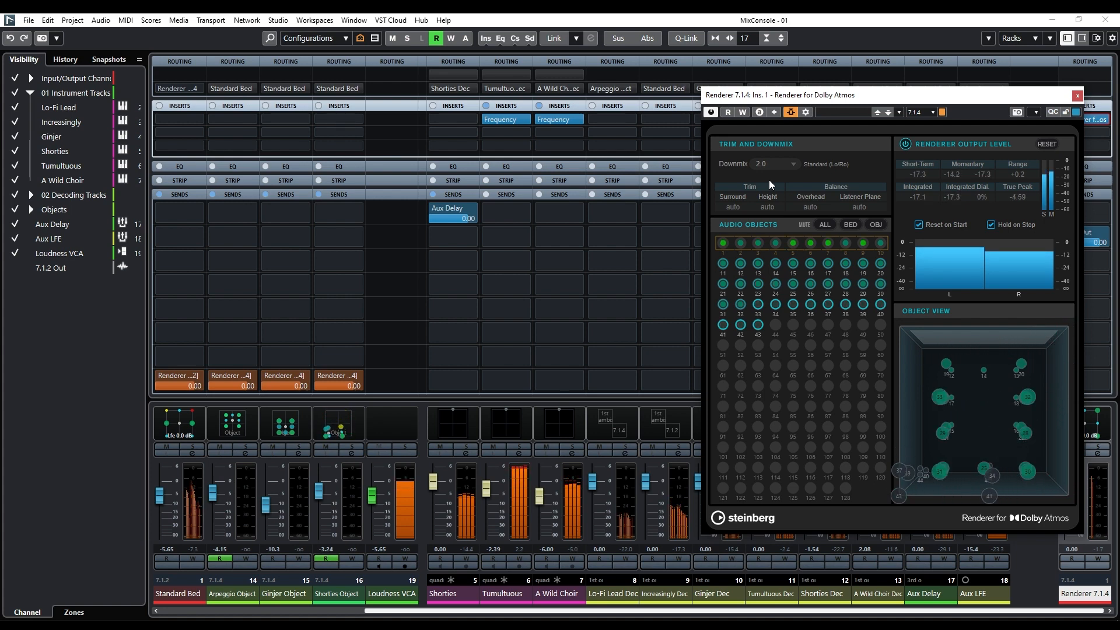
pyautogui.press('space')
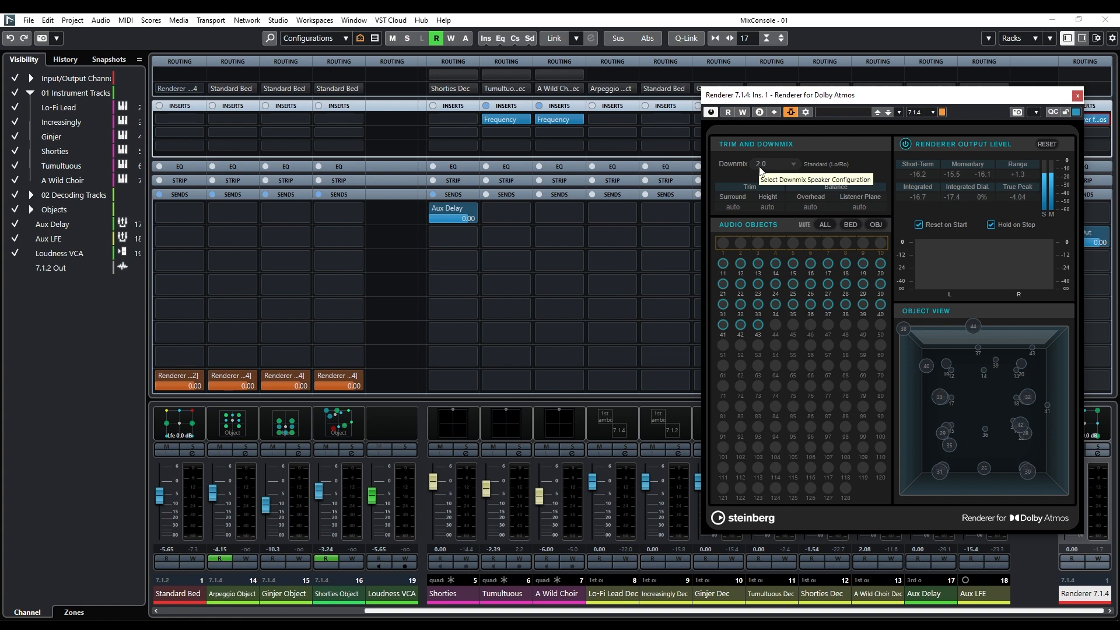
# Set the downmix to 7.1.4, close the MixConsole and play the project from the left locator to its end to measure loudness.
pyautogui.click(759, 168)
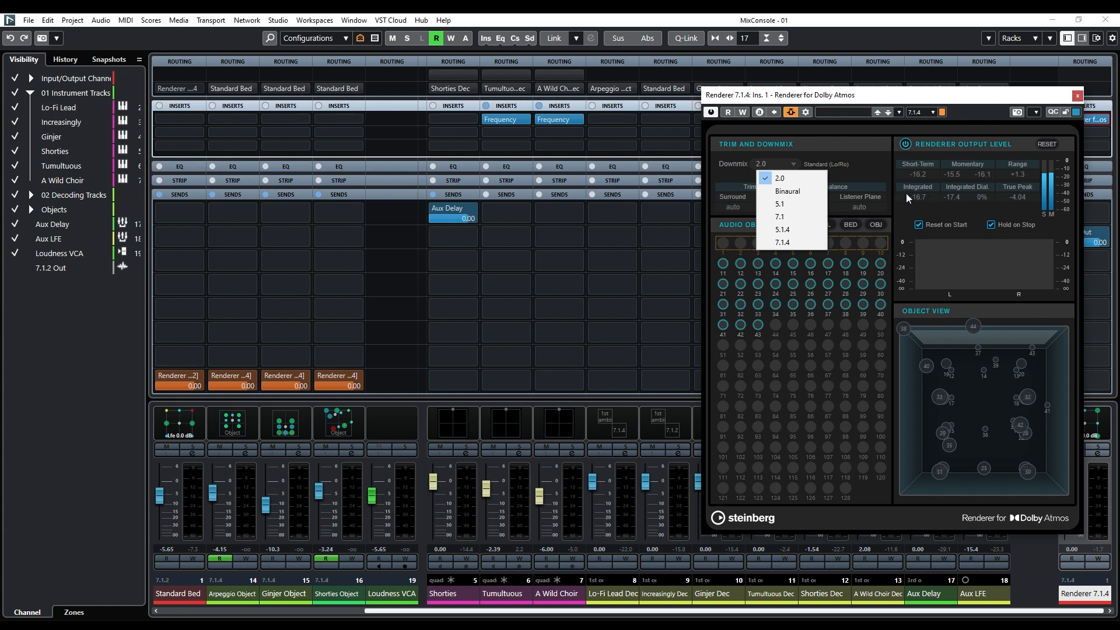
pyautogui.click(773, 249)
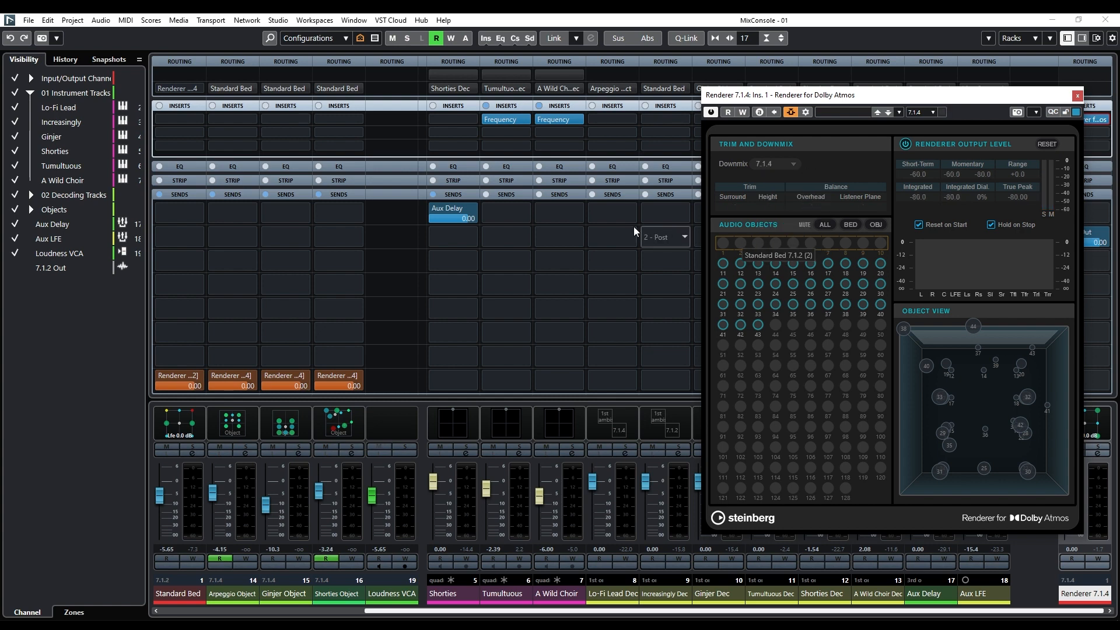
pyautogui.click(1104, 22)
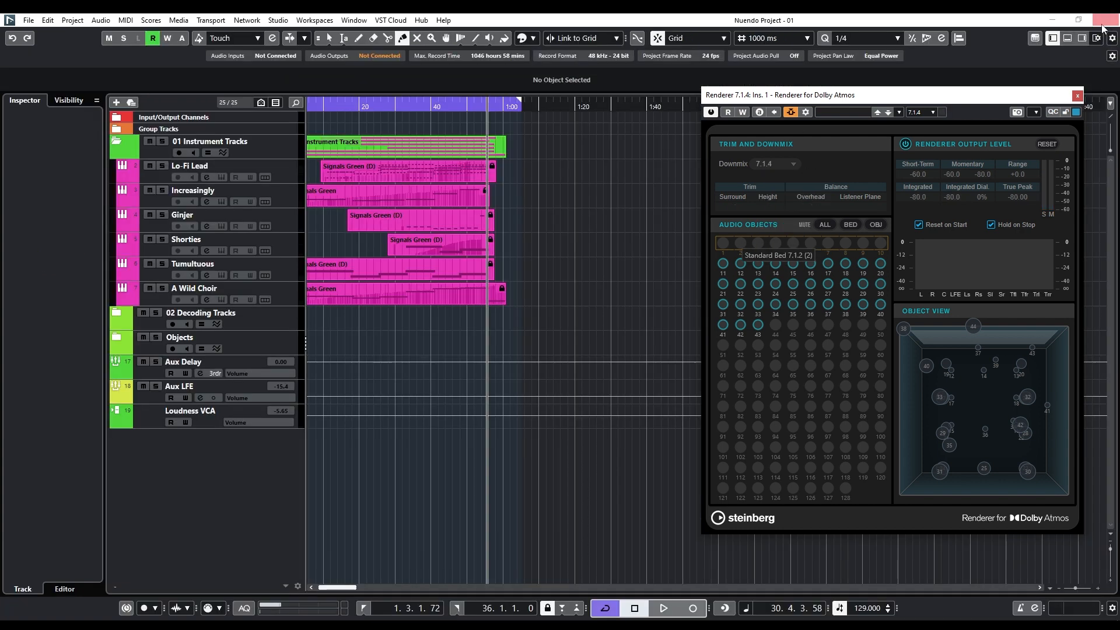
pyautogui.press('KP_1')
pyautogui.press('space')
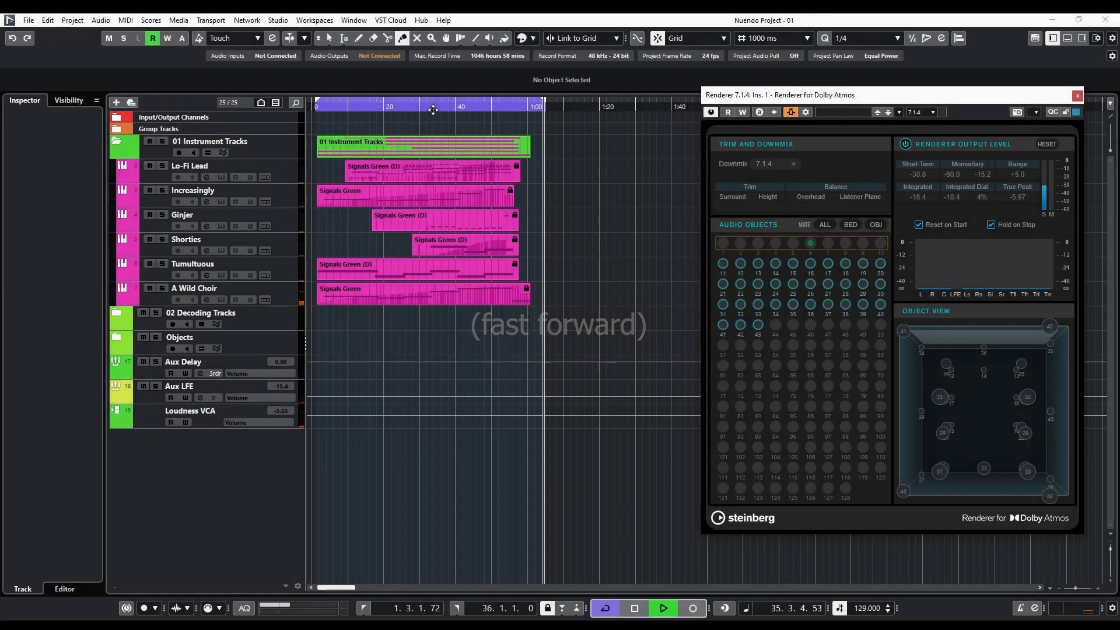
pyautogui.press('space')
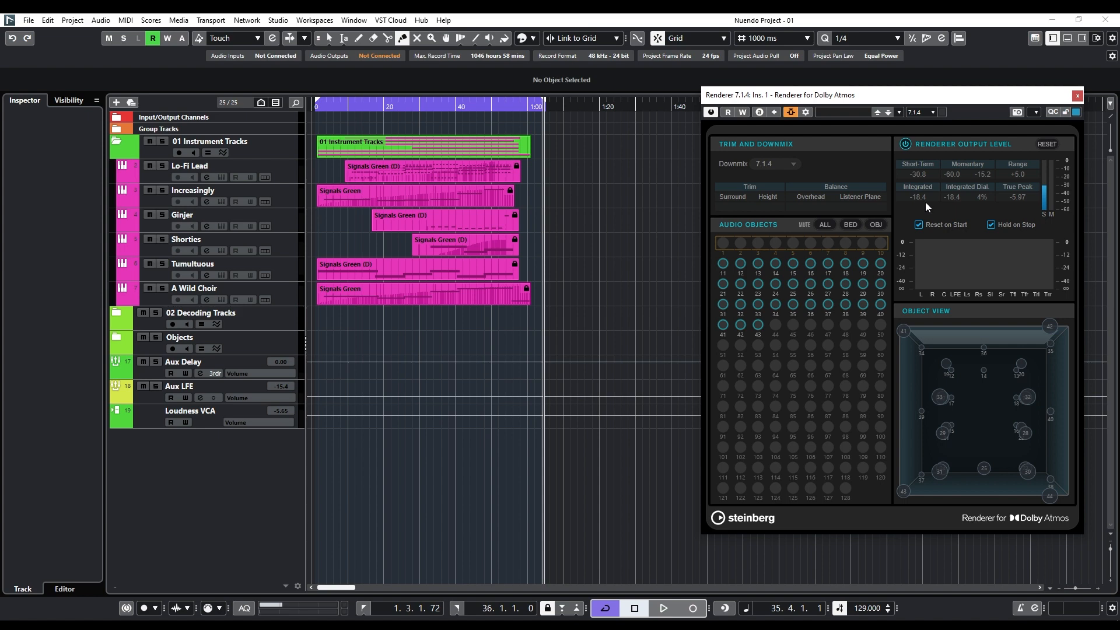
pyautogui.click(767, 165)
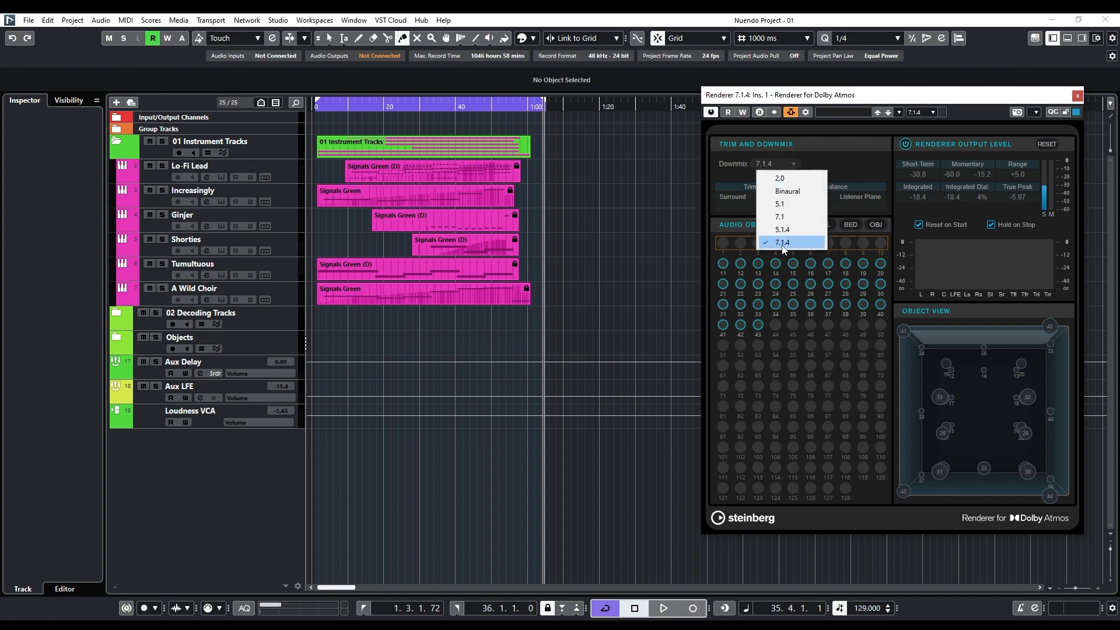
pyautogui.click(855, 170)
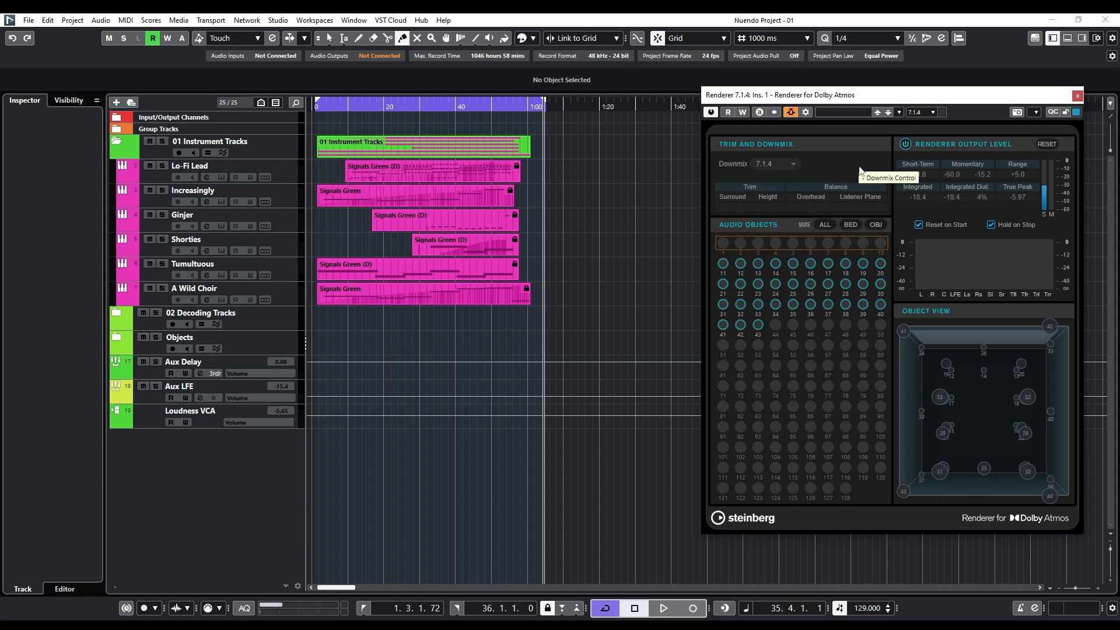
# Reopen the MixConsole, select the Standard Bed through Shorties Object channels and set the Loudness VCA fader to -5.5.
pyautogui.press('F3')
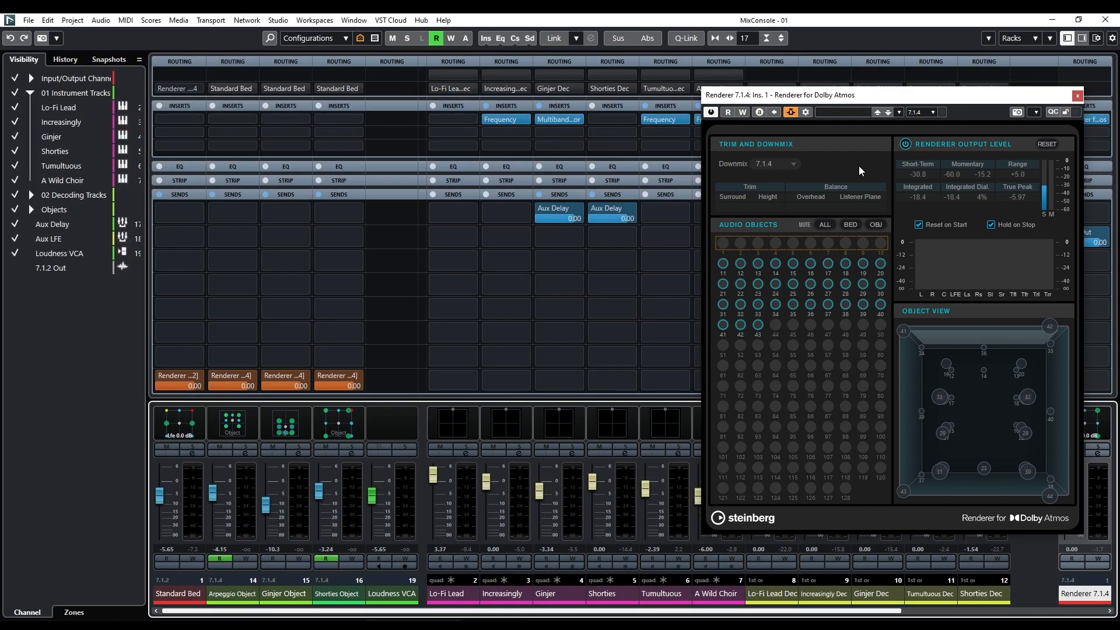
pyautogui.click(389, 600)
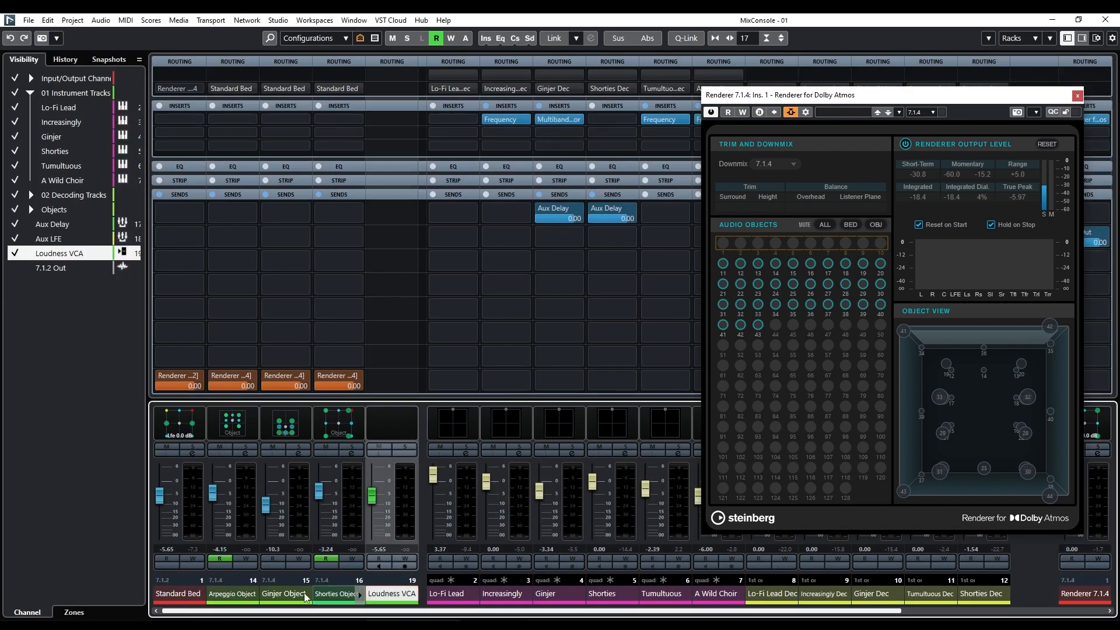
pyautogui.click(182, 598)
pyautogui.keyDown('shift'); pyautogui.click(328, 599); pyautogui.keyUp('shift')
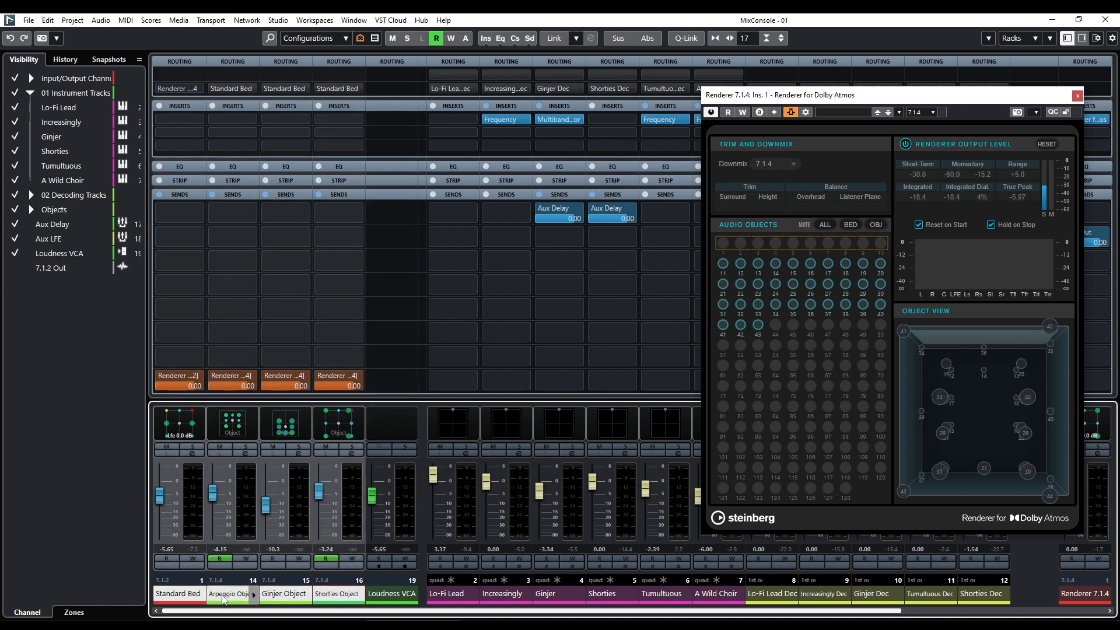
pyautogui.moveTo(371, 496); pyautogui.dragTo(376, 489)
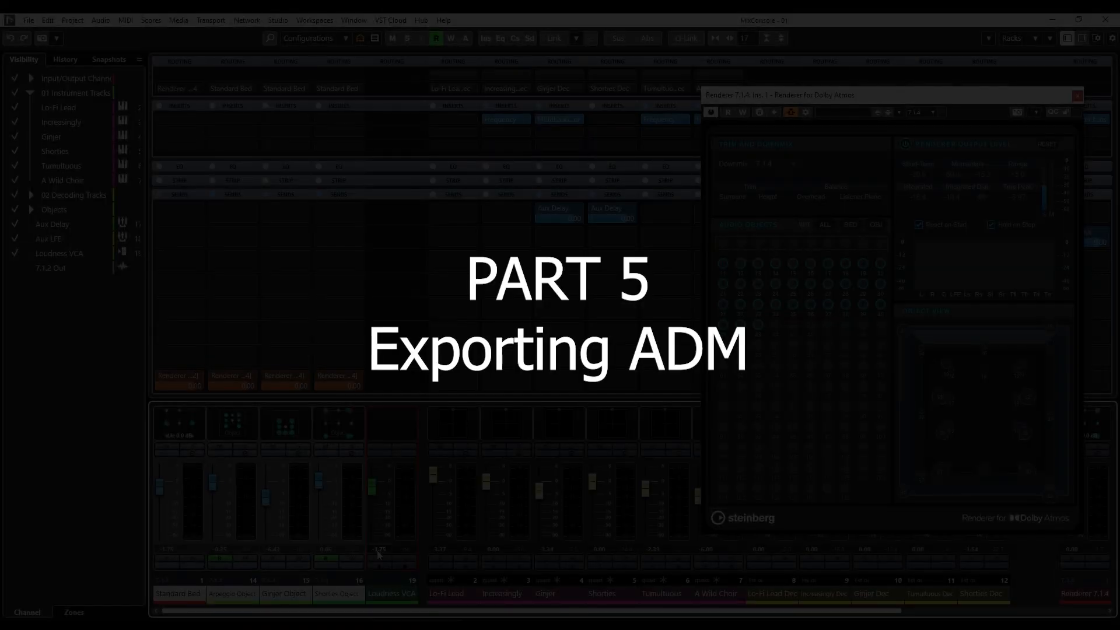
pyautogui.click(379, 549)
pyautogui.write('-5.5')
pyautogui.press('Return')
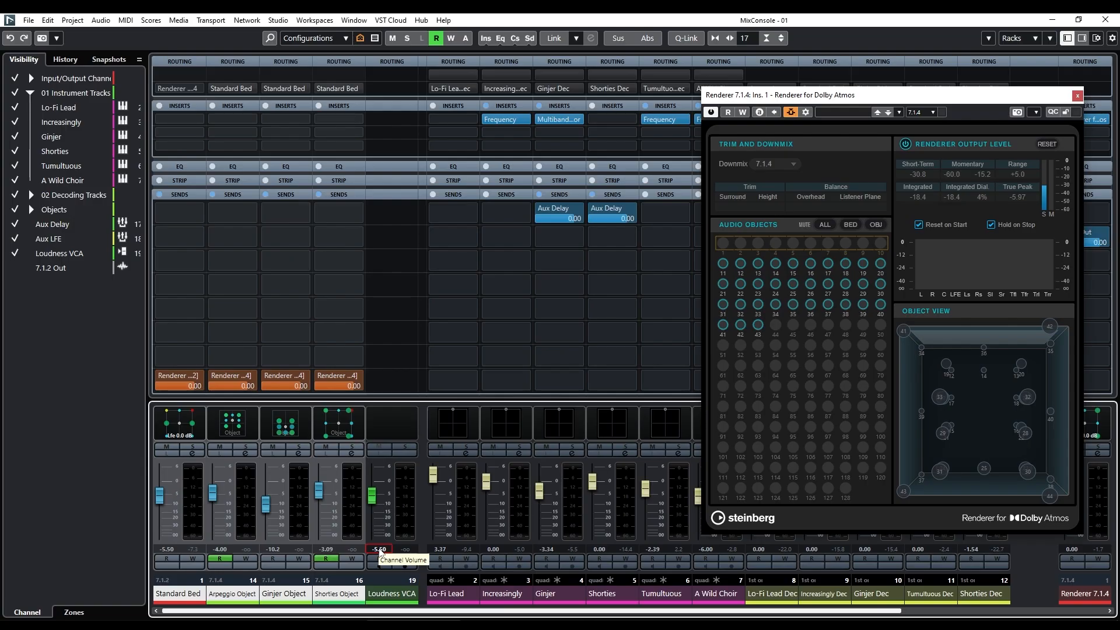
# Open the ADM Authoring for Dolby Atmos window.
pyautogui.click(103, 21)
pyautogui.moveTo(67, 22)
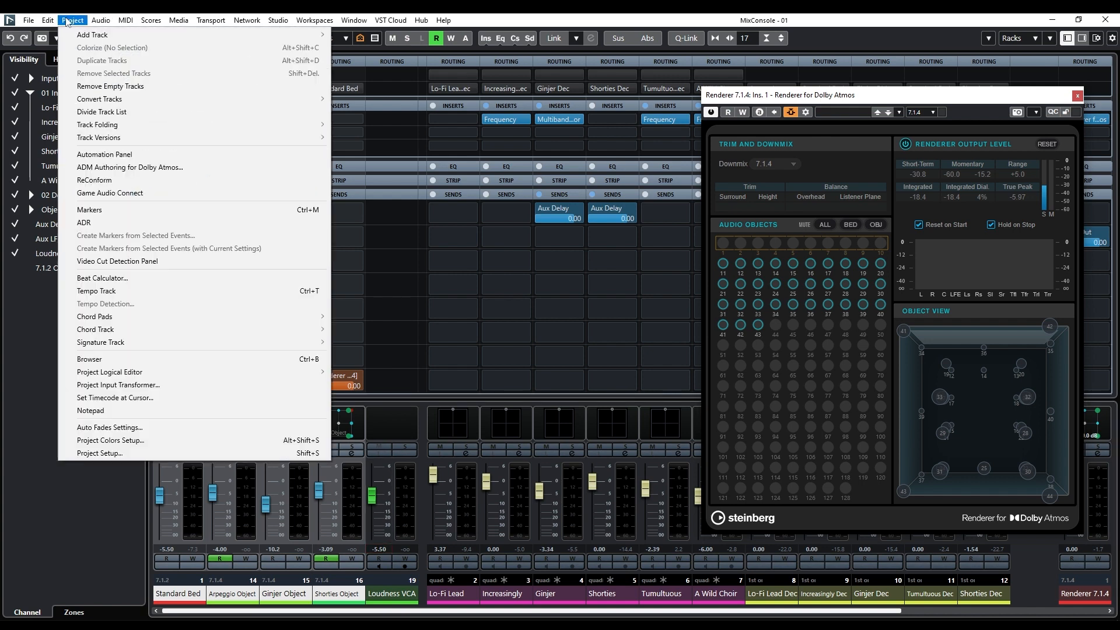
pyautogui.click(82, 167)
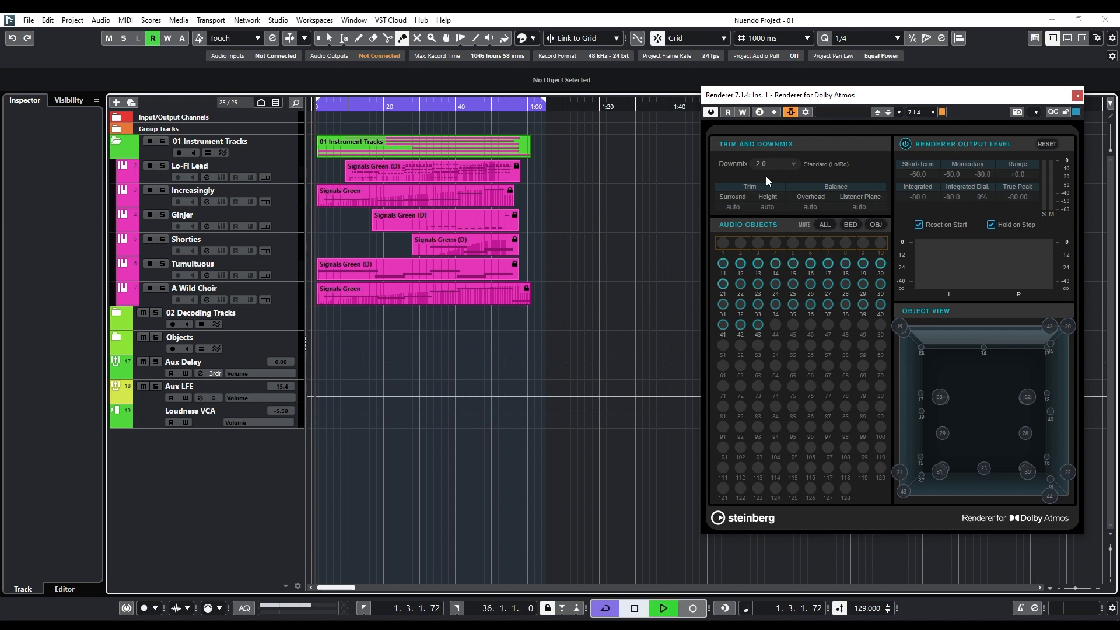
# Play the project from the left locator with the 2.0 downmix.
pyautogui.press('space')
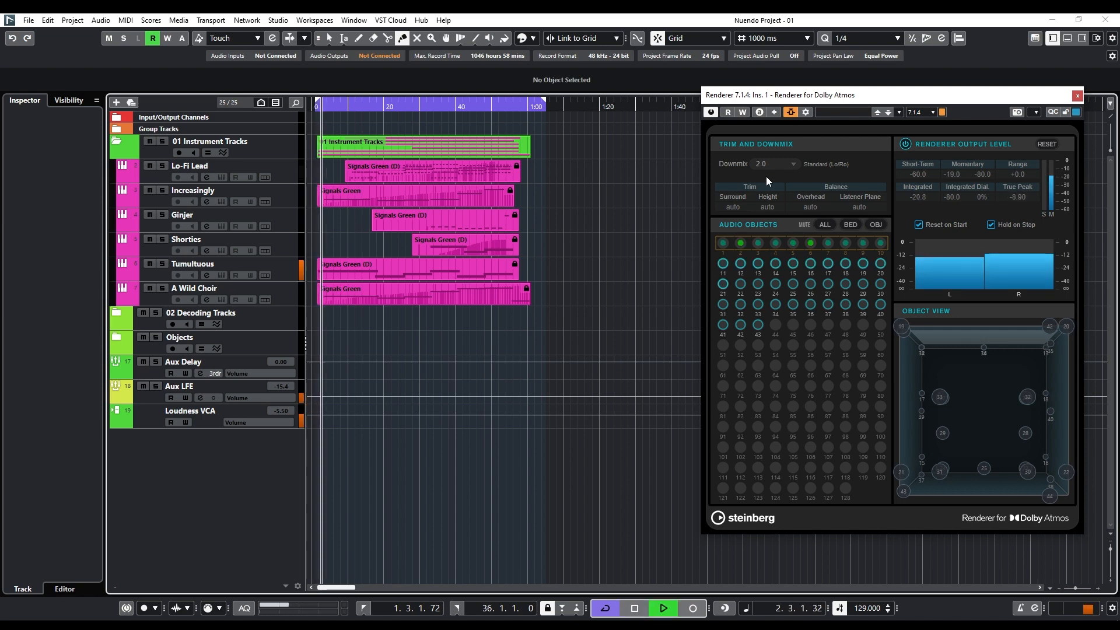